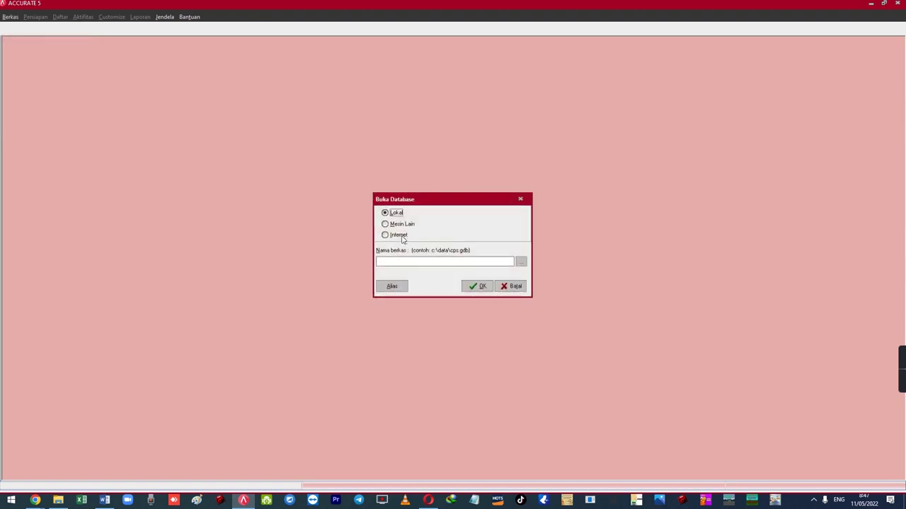
- Reopen the last Global Building company data, log in with the supervisor account's password, and bring up the case outline document
{"action": "left_click", "coordinate": [511, 286]}
{"action": "left_click", "coordinate": [444, 274]}
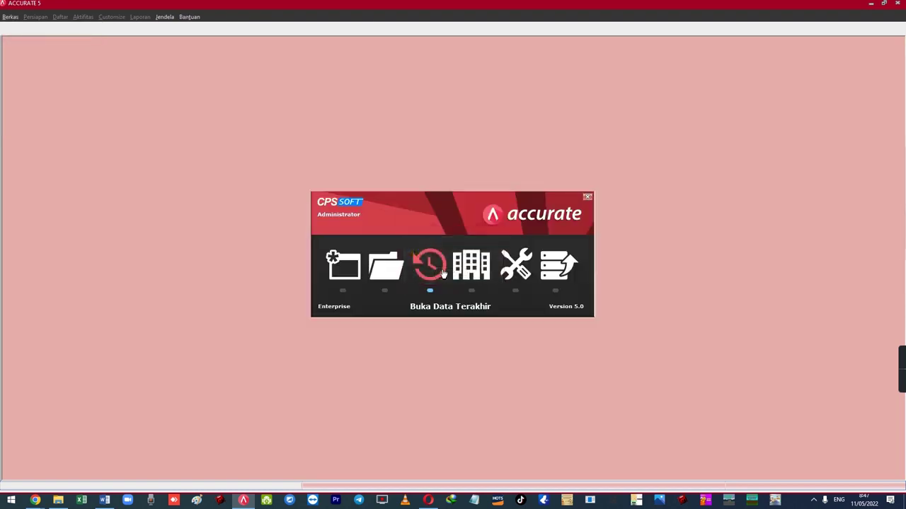
{"action": "left_click", "coordinate": [467, 266]}
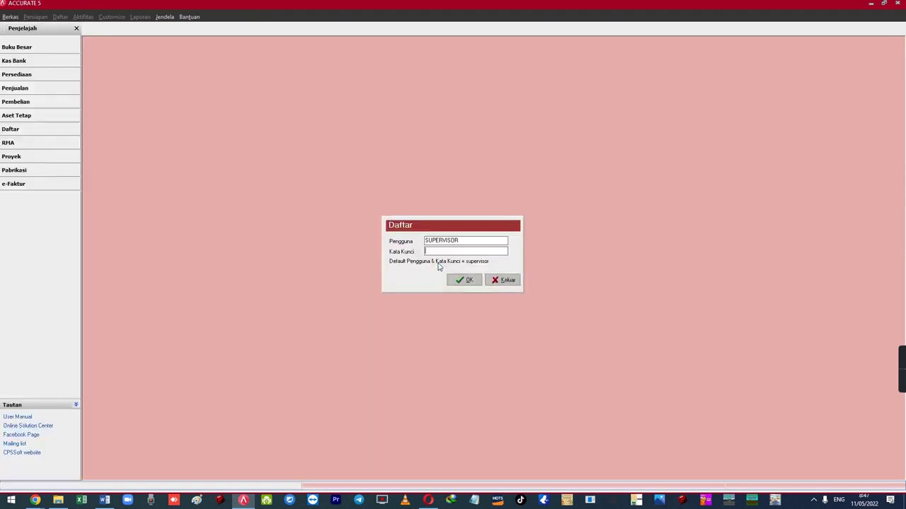
{"action": "key", "text": "Tab"}
{"action": "type", "text": "supervisor"}
{"action": "left_click", "coordinate": [465, 280]}
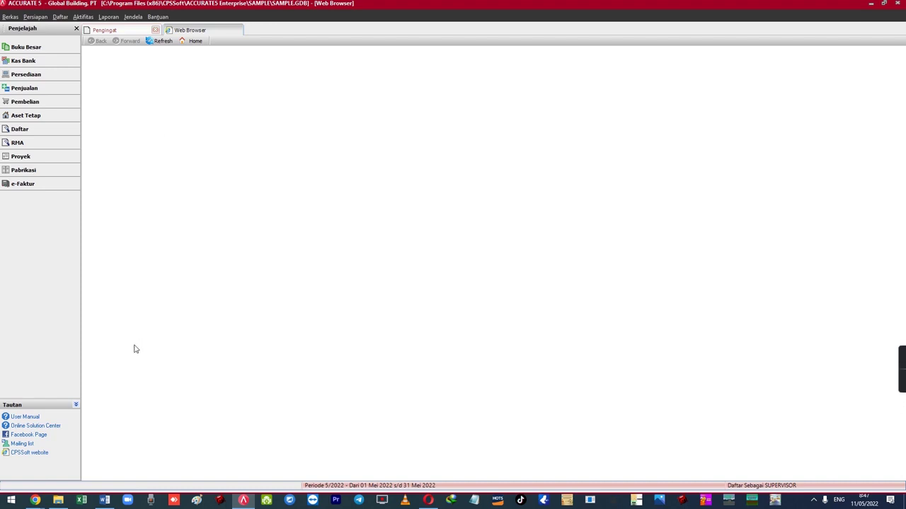
{"action": "left_click", "coordinate": [111, 501]}
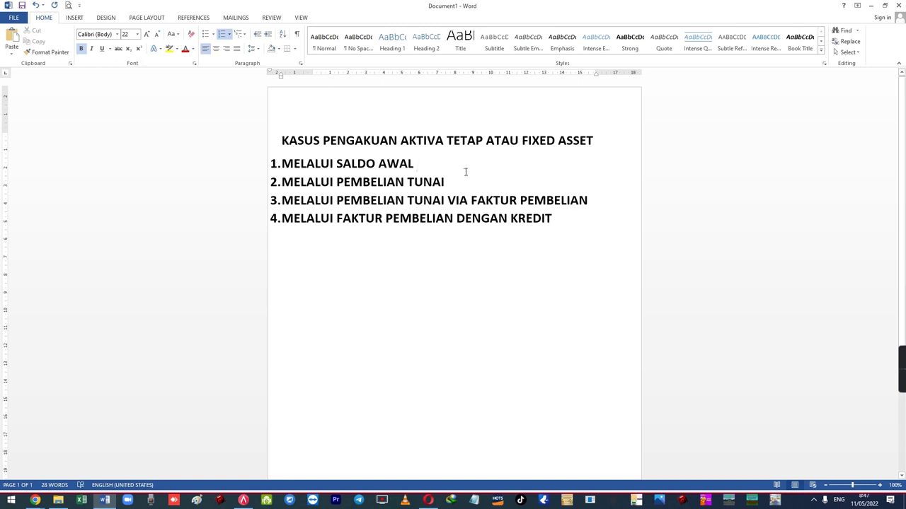
{"action": "left_click_drag", "start_coordinate": [282, 164], "coordinate": [422, 167]}
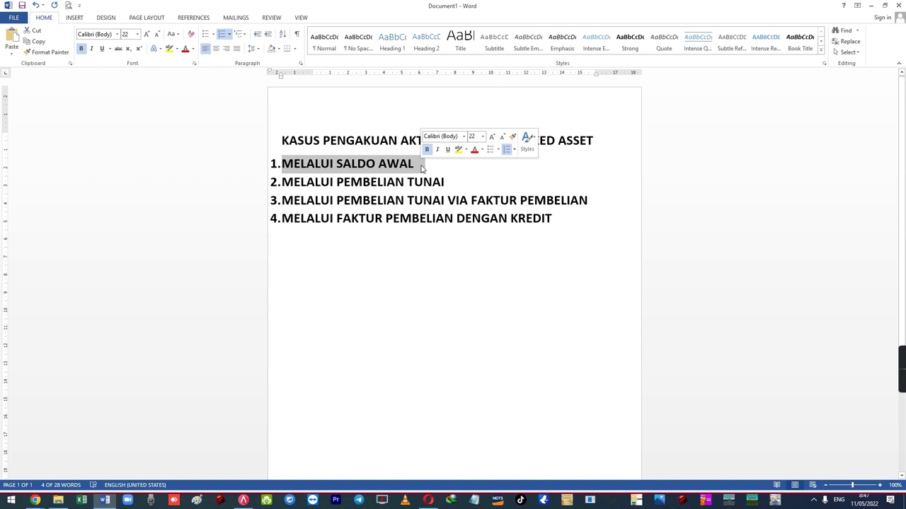
{"action": "left_click", "coordinate": [431, 167]}
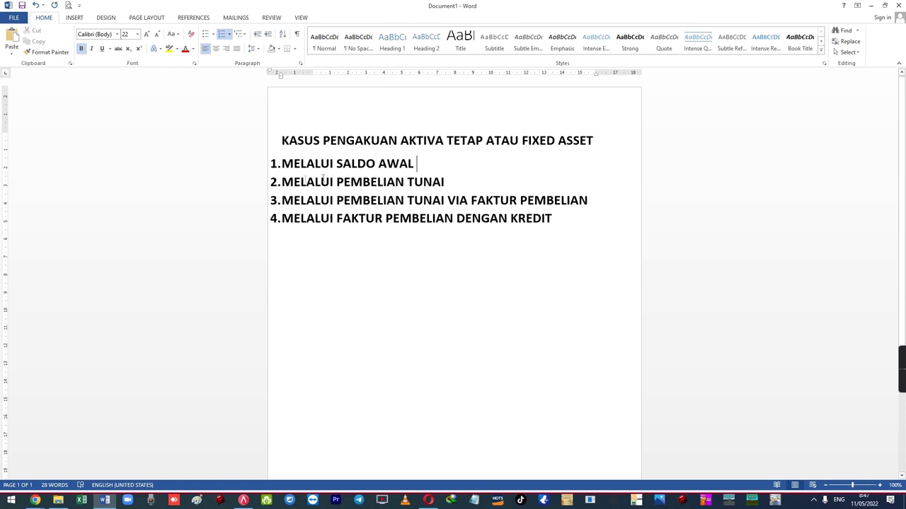
{"action": "left_click_drag", "start_coordinate": [282, 182], "coordinate": [444, 183]}
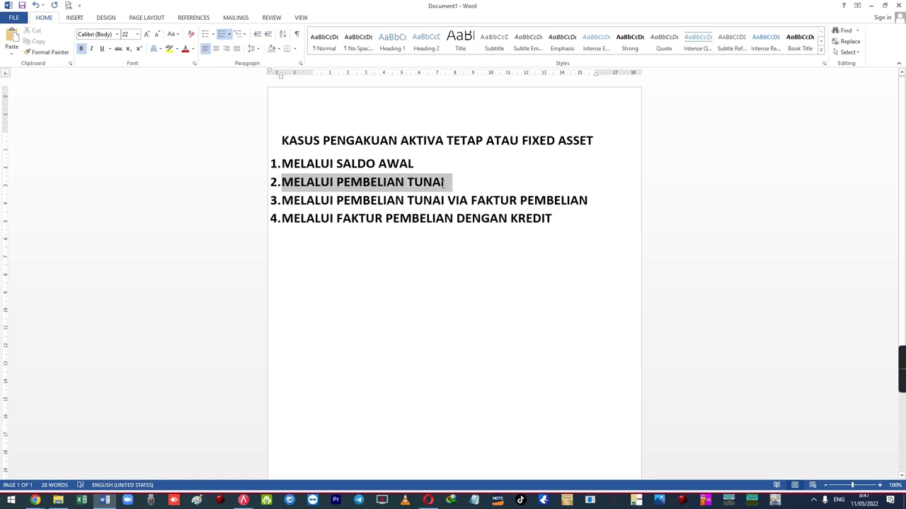
{"action": "left_click", "coordinate": [461, 182]}
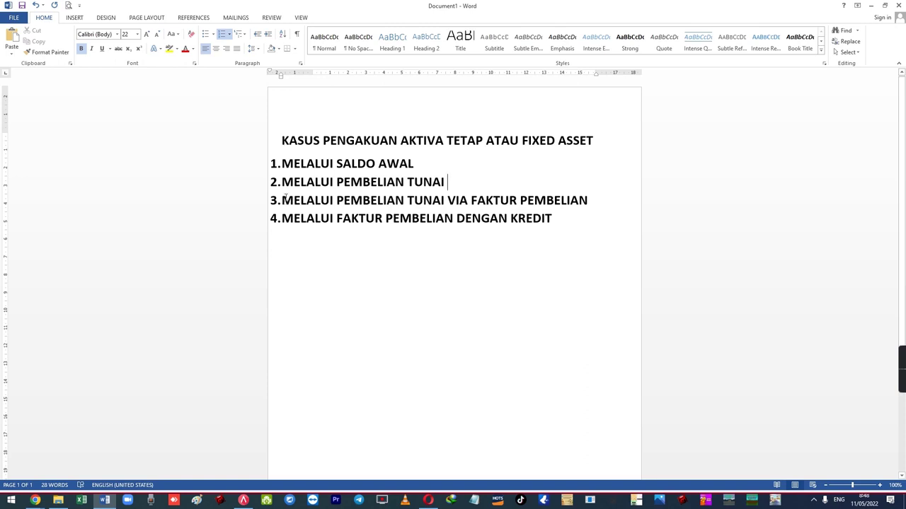
{"action": "left_click_drag", "start_coordinate": [288, 200], "coordinate": [556, 203]}
{"action": "left_click", "coordinate": [448, 183]}
{"action": "left_click_drag", "start_coordinate": [282, 218], "coordinate": [561, 222]}
{"action": "left_click", "coordinate": [569, 224]}
- Back in Accurate 5, open the Tipe Aktiva Tetap Pajak list from Daftar > Aktiva Tetap
{"action": "left_click", "coordinate": [243, 501]}
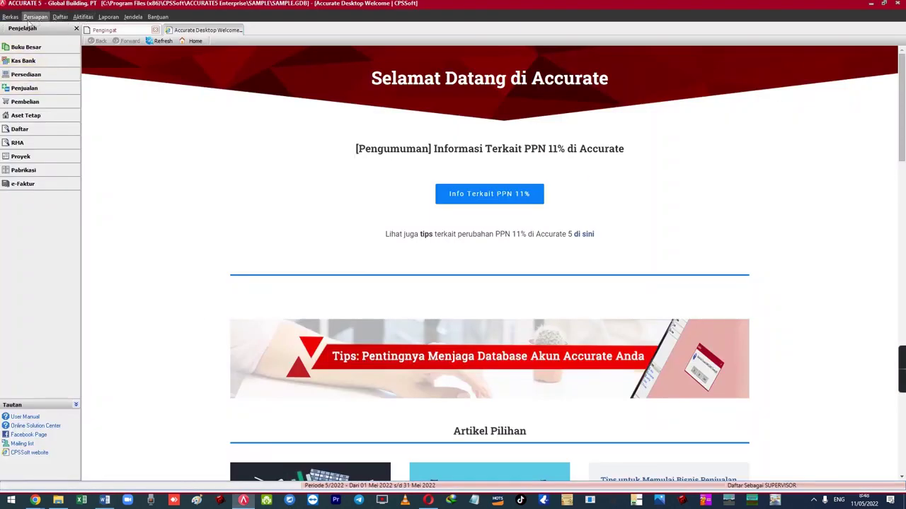
{"action": "left_click", "coordinate": [62, 16]}
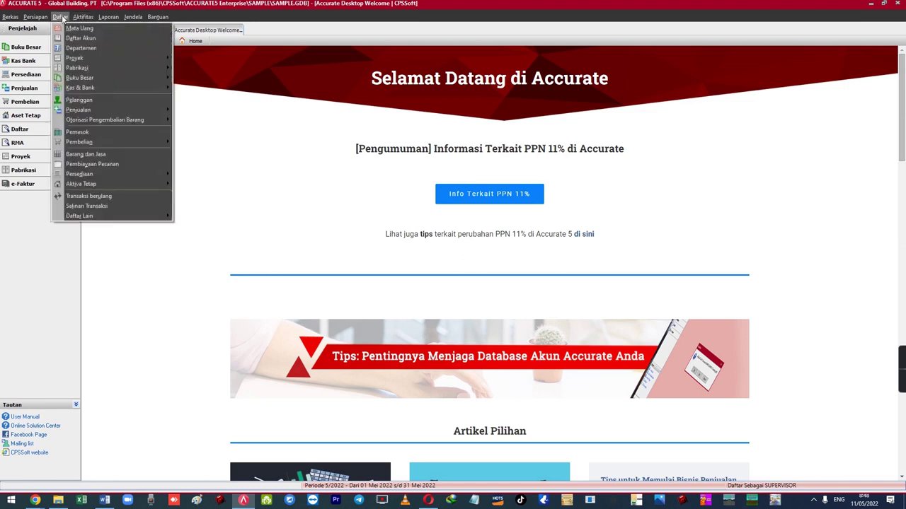
{"action": "mouse_move", "coordinate": [156, 187]}
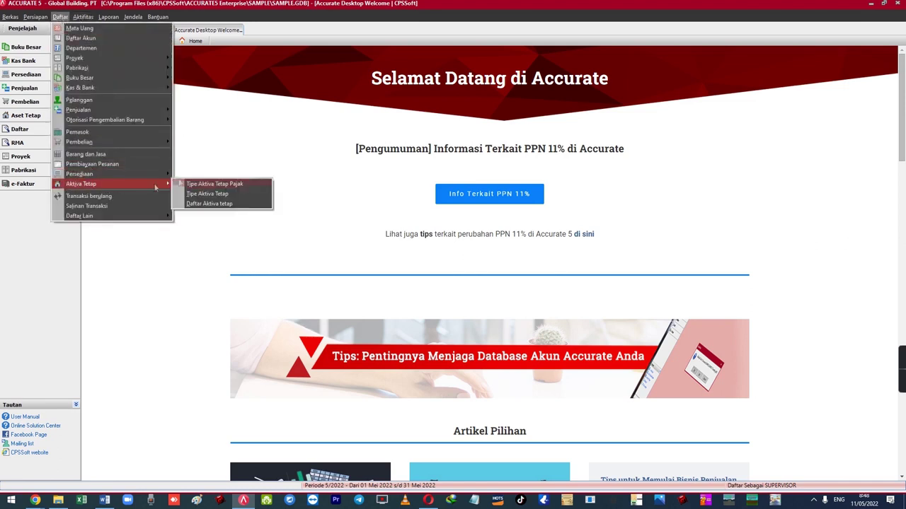
{"action": "left_click", "coordinate": [208, 184]}
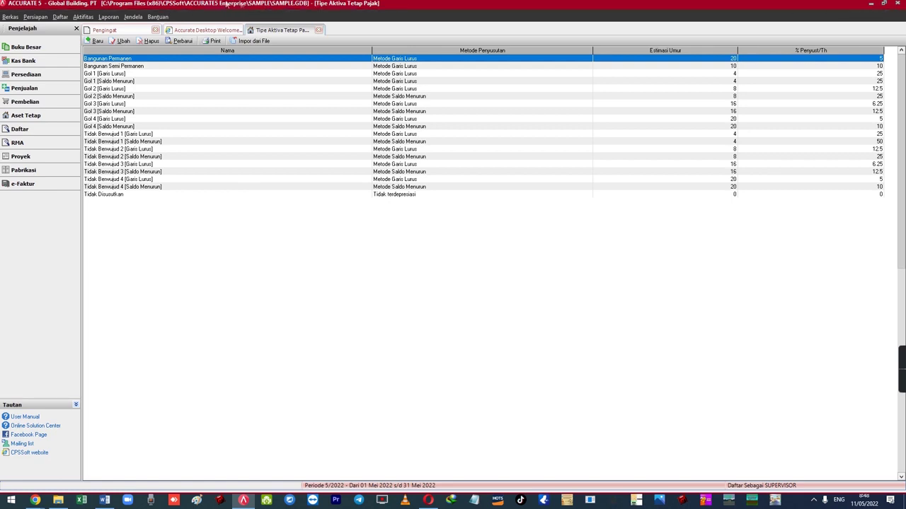
- Start importing tax fixed asset types from C:\Program Files (x86)\CPSSoft\ACCURATE4 Deluxe\Sample\Sample.GDB
{"action": "left_click", "coordinate": [252, 41]}
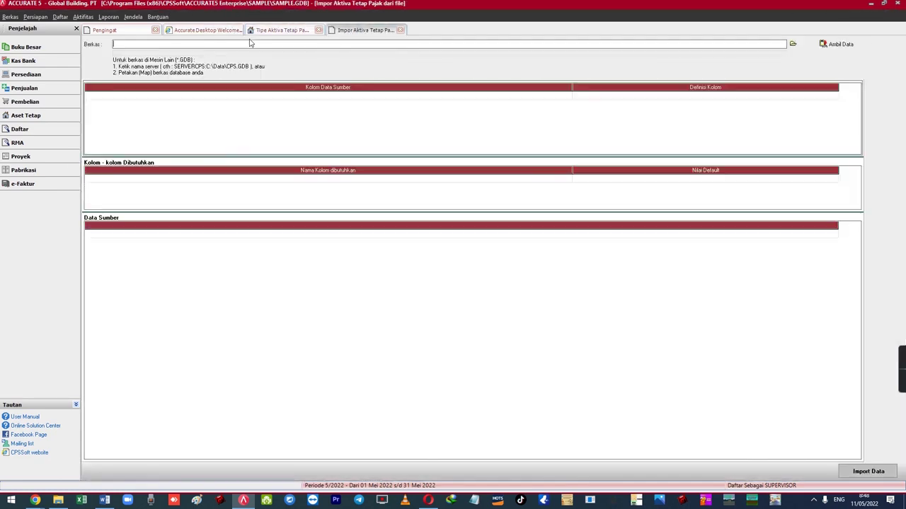
{"action": "left_click", "coordinate": [792, 44]}
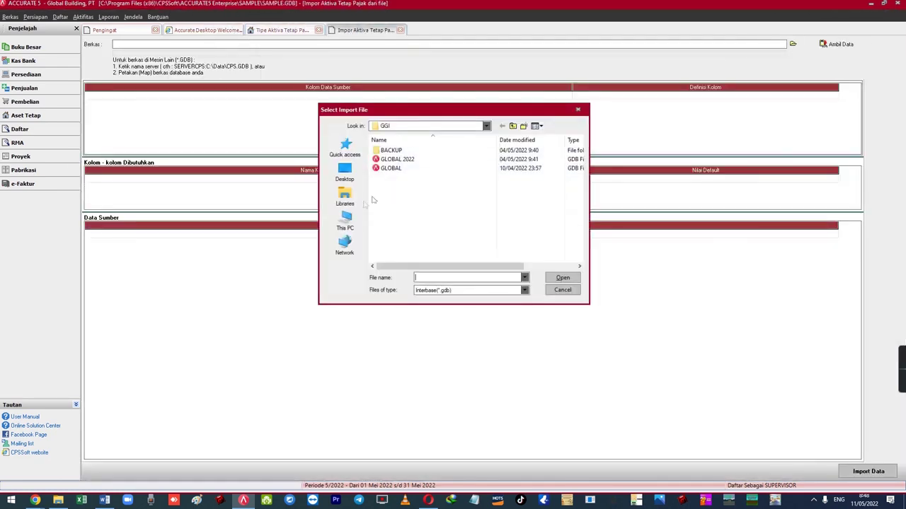
{"action": "left_click", "coordinate": [353, 223]}
{"action": "scroll", "coordinate": [467, 227], "scroll_direction": "down", "scroll_amount": 3}
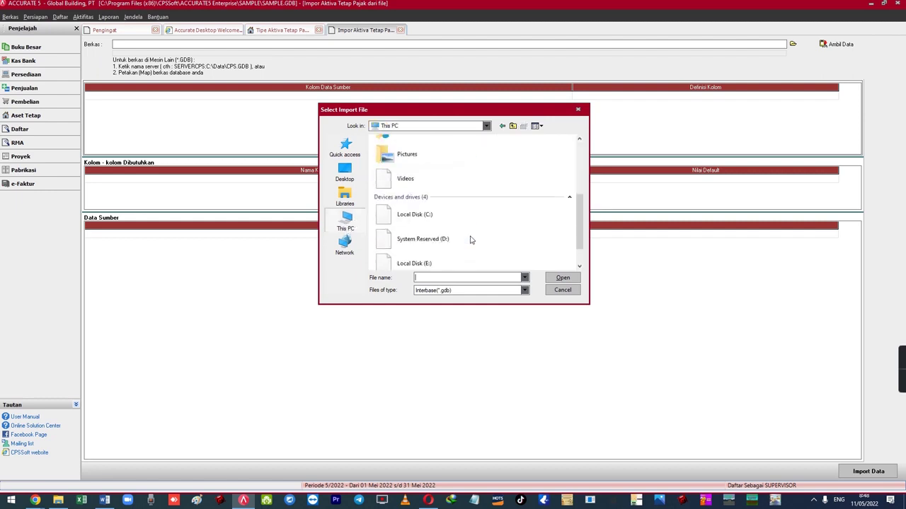
{"action": "double_click", "coordinate": [427, 219]}
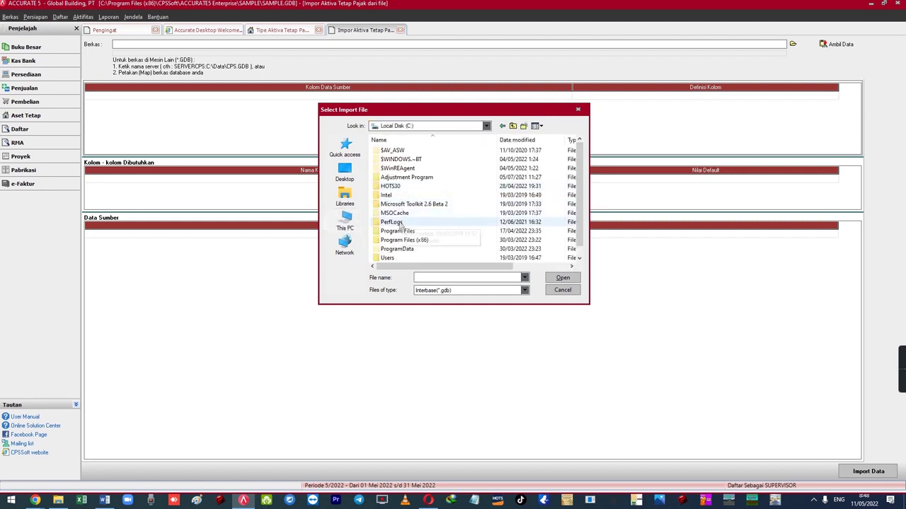
{"action": "double_click", "coordinate": [405, 242]}
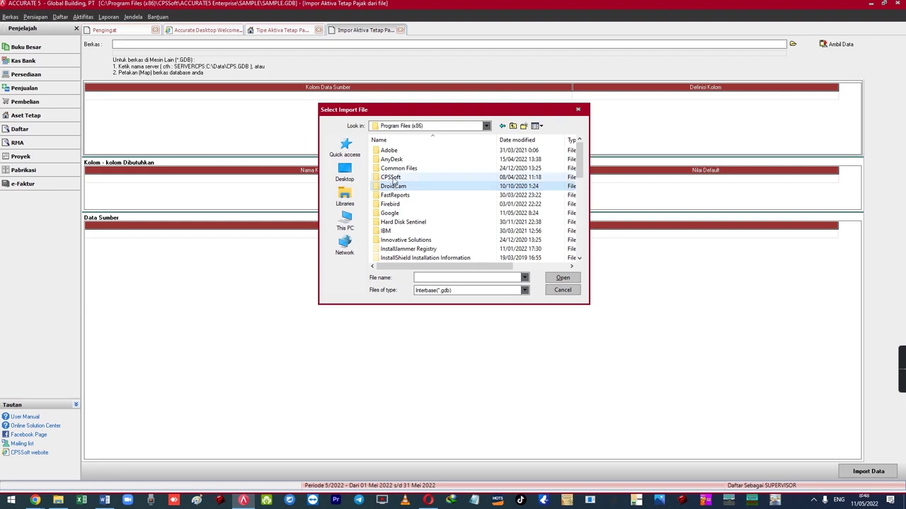
{"action": "double_click", "coordinate": [394, 179]}
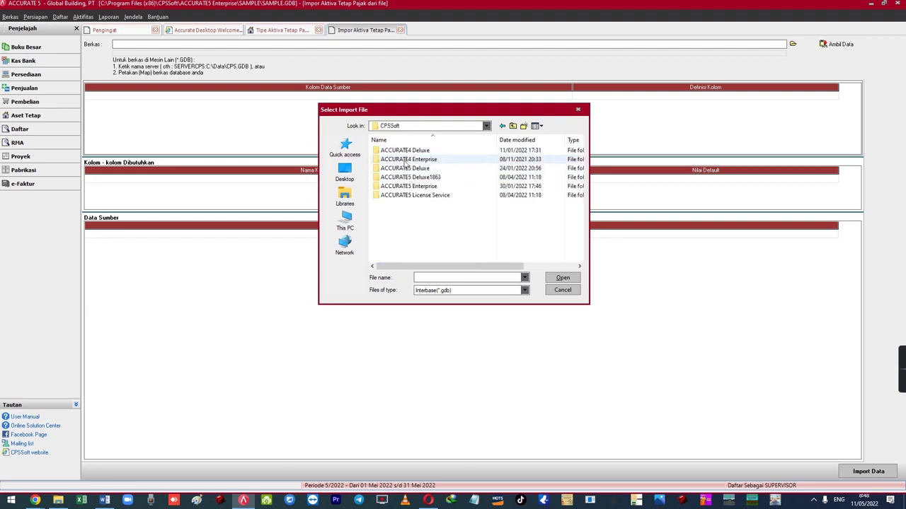
{"action": "double_click", "coordinate": [400, 151]}
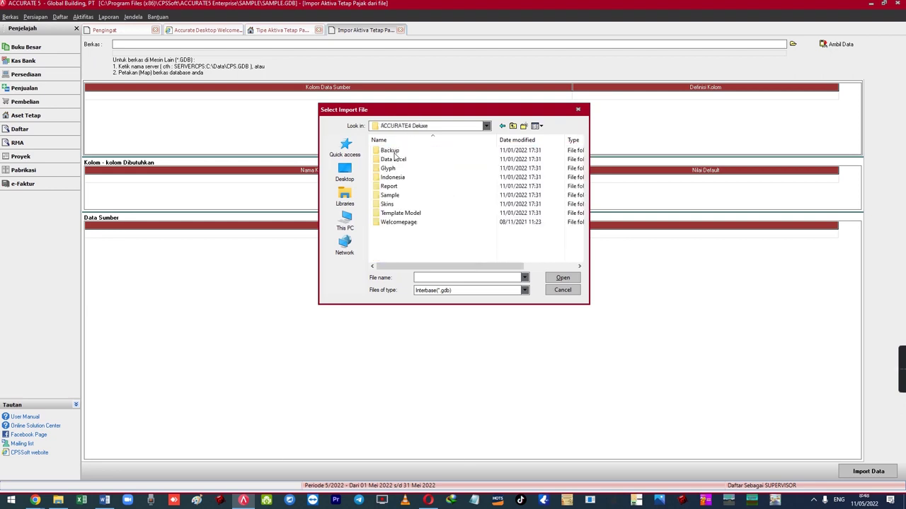
{"action": "double_click", "coordinate": [399, 196]}
{"action": "left_click", "coordinate": [395, 156]}
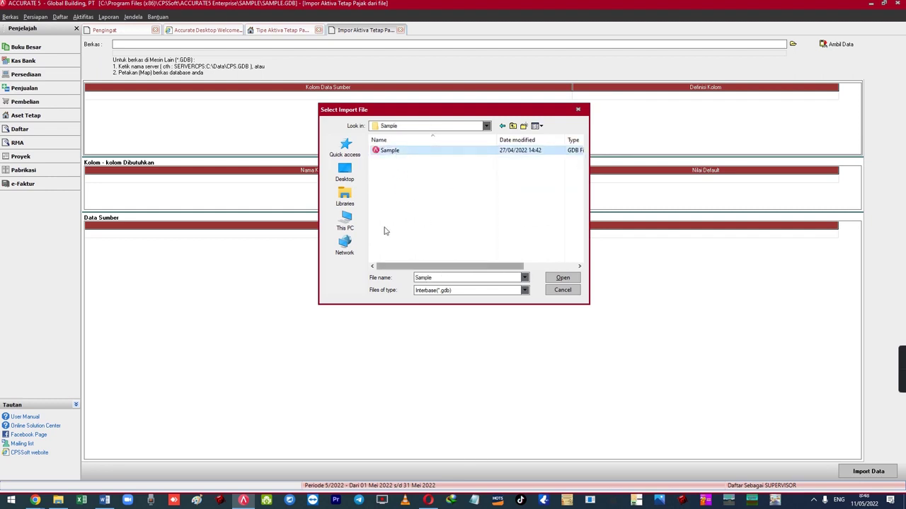
{"action": "left_click", "coordinate": [562, 278]}
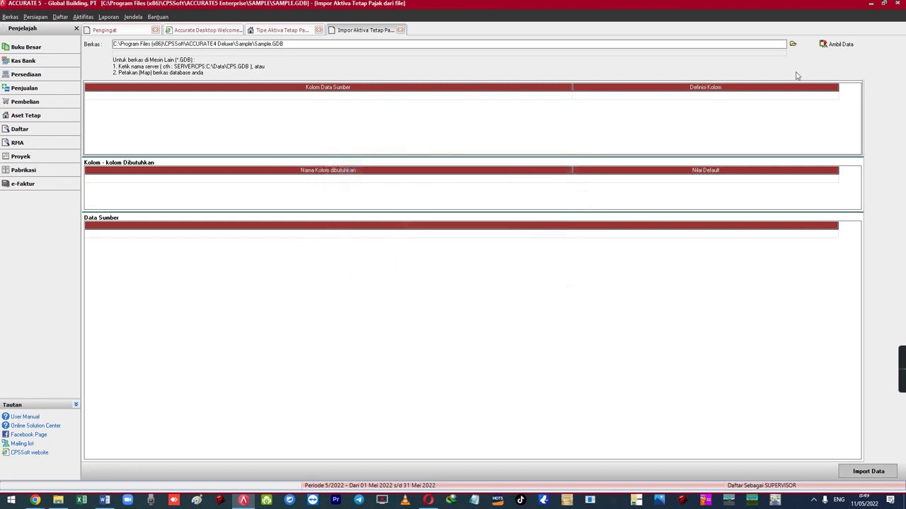
- Load the data, map Gol. Aktiva Tetap Pajak, Umur Ekonomis Pajak and Metode Penyusutan Pajak, and import
{"action": "left_click", "coordinate": [834, 44]}
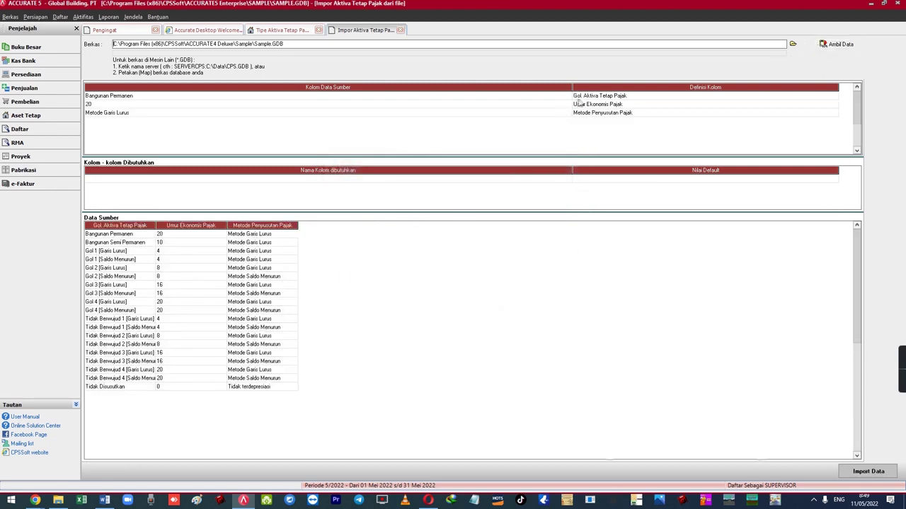
{"action": "left_click", "coordinate": [578, 98]}
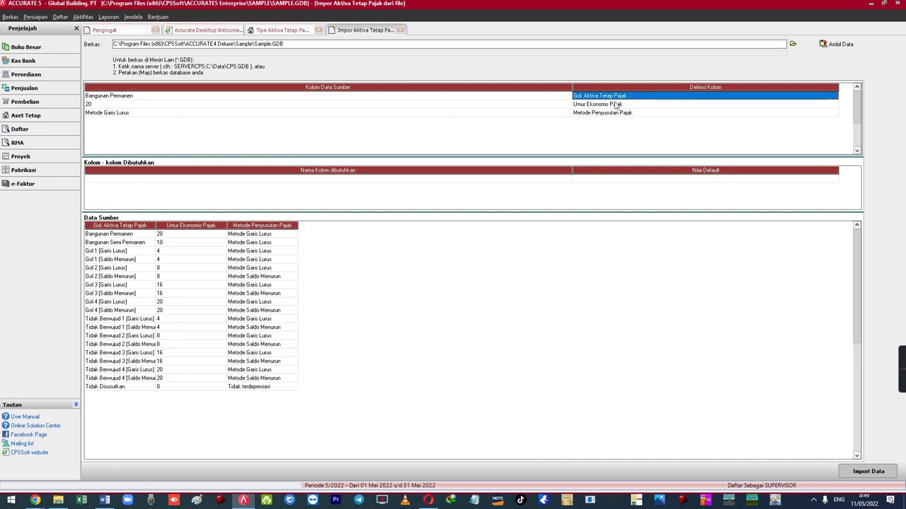
{"action": "left_click", "coordinate": [610, 106]}
{"action": "left_click", "coordinate": [607, 114]}
{"action": "double_click", "coordinate": [606, 115]}
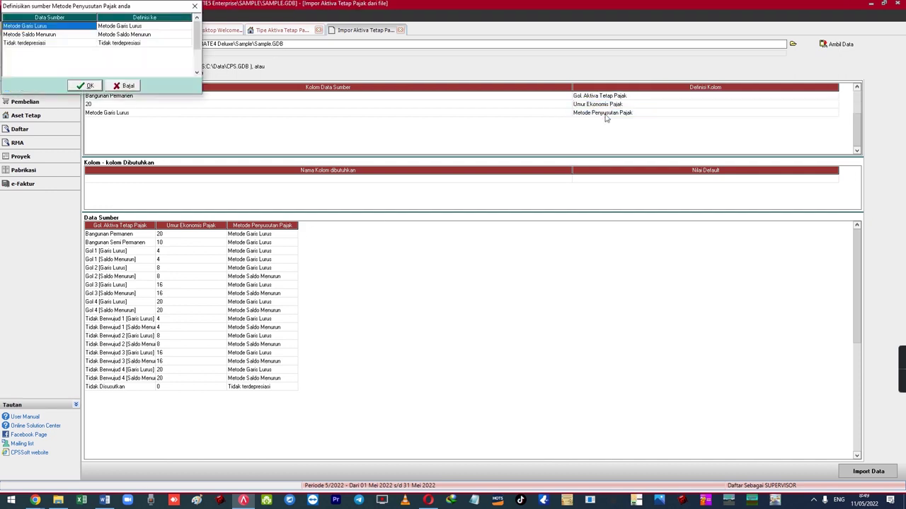
{"action": "left_click", "coordinate": [92, 86]}
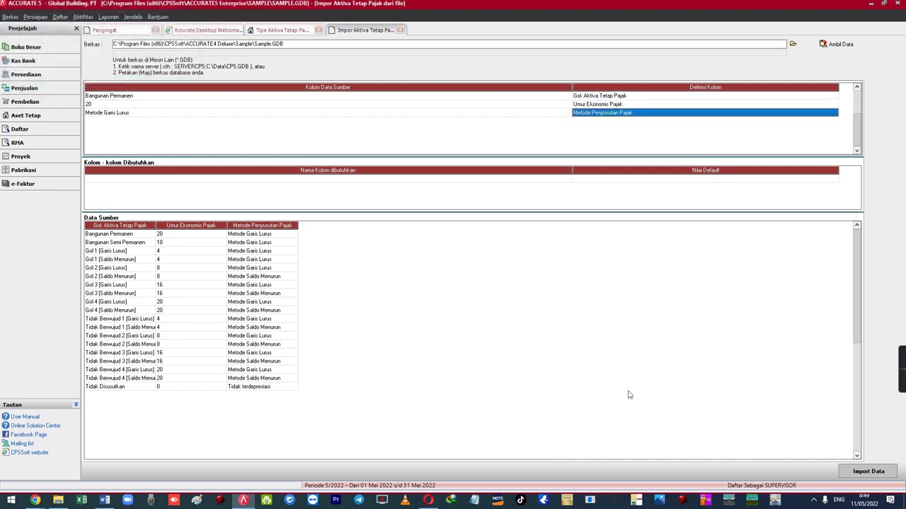
{"action": "left_click", "coordinate": [860, 472]}
- Close the import page and open the Daftar Aktiva Tetap list
{"action": "left_click", "coordinate": [401, 29]}
{"action": "left_click", "coordinate": [60, 16]}
{"action": "mouse_move", "coordinate": [122, 184]}
{"action": "left_click", "coordinate": [205, 204]}
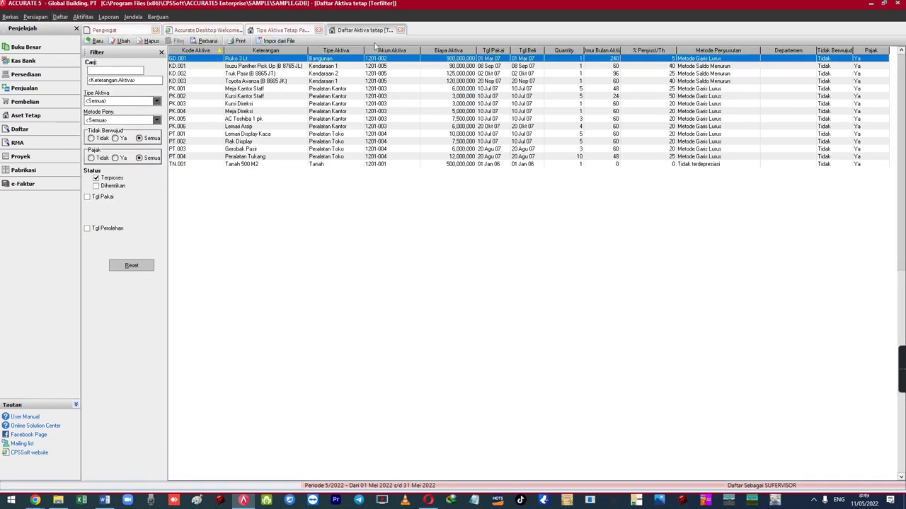
- Open the fixed asset type list and start an import from Sample.GDB
{"action": "left_click", "coordinate": [400, 30]}
{"action": "left_click", "coordinate": [60, 17]}
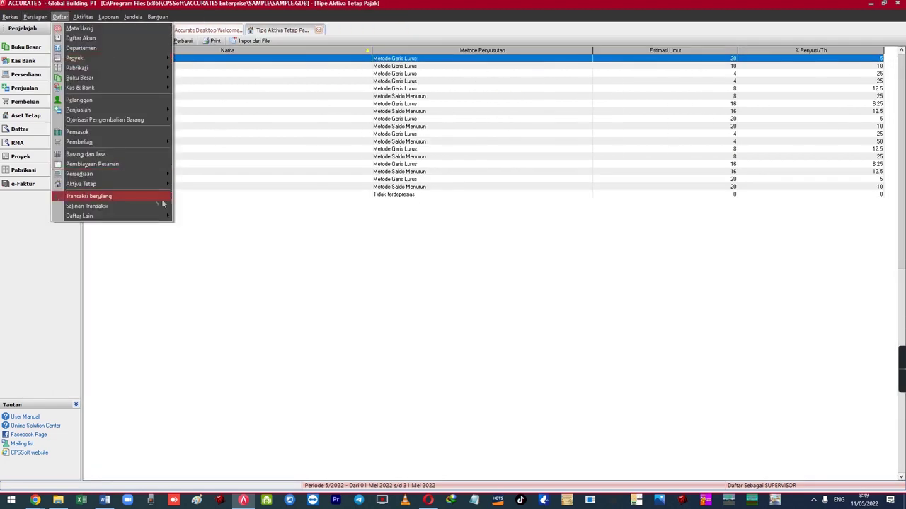
{"action": "left_click", "coordinate": [205, 194]}
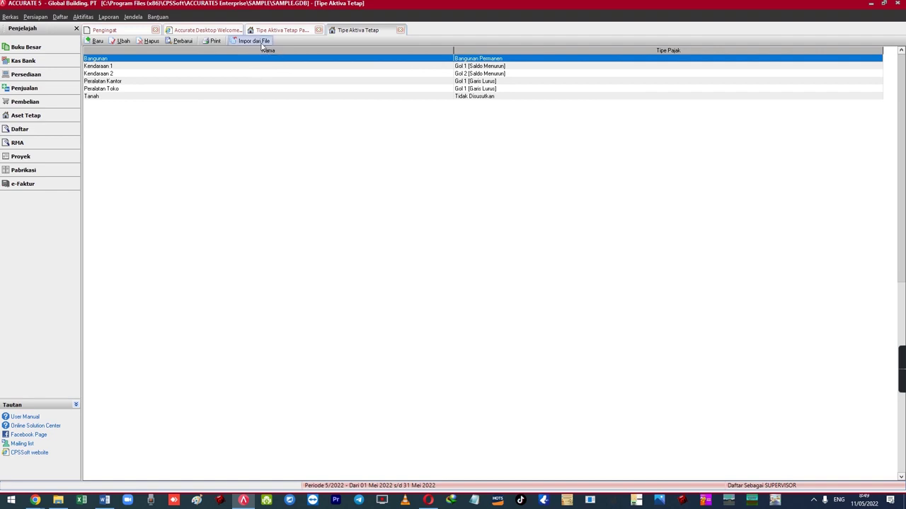
{"action": "left_click", "coordinate": [253, 40]}
{"action": "left_click", "coordinate": [792, 44]}
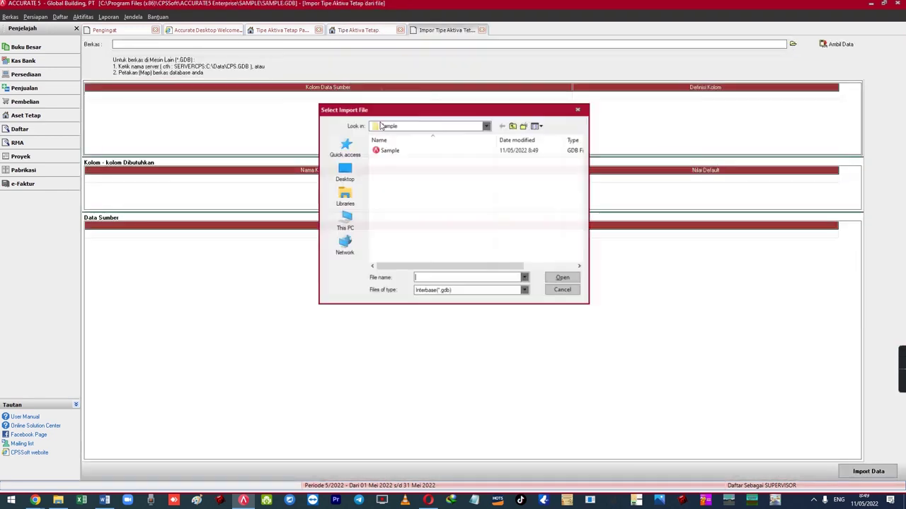
{"action": "left_click", "coordinate": [393, 151]}
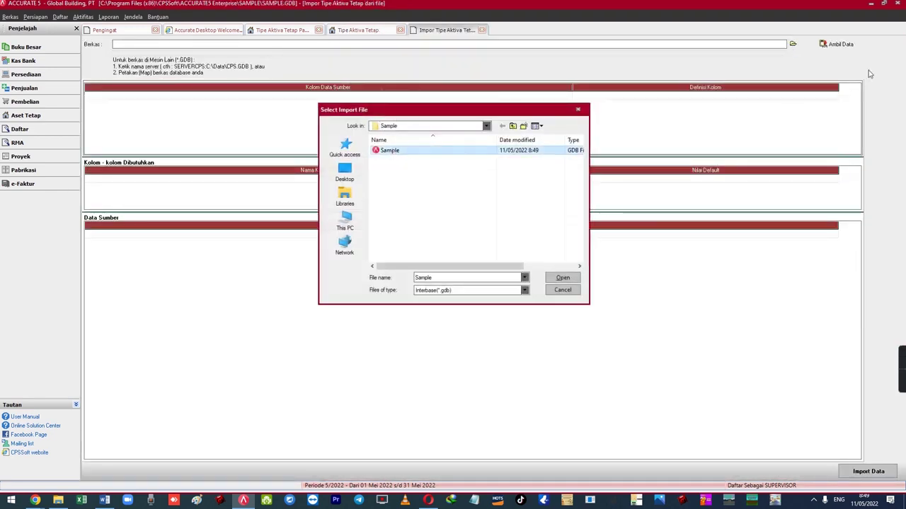
{"action": "left_click", "coordinate": [563, 277]}
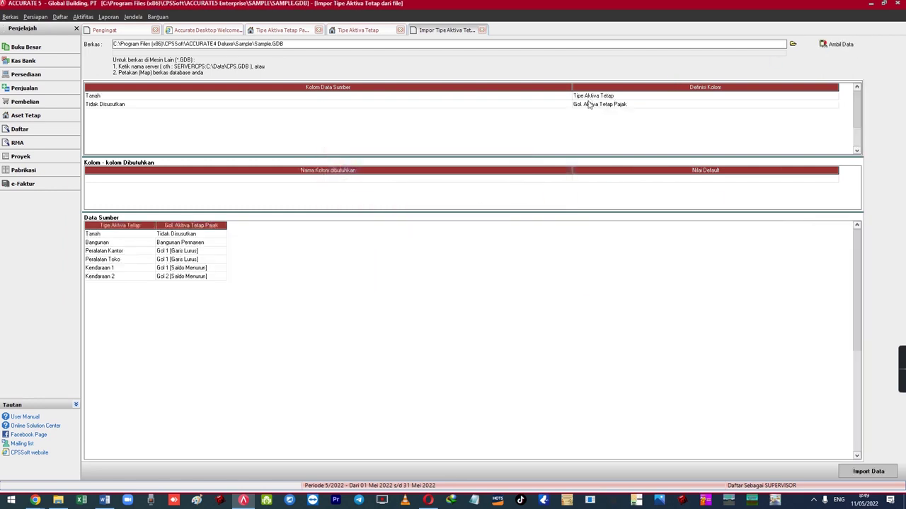
- Map Tipe Aktiva Tetap and tax groups Tidak Disusutkan and Bangunan Permanen, then import the types
{"action": "left_click", "coordinate": [586, 96]}
{"action": "left_click", "coordinate": [586, 108]}
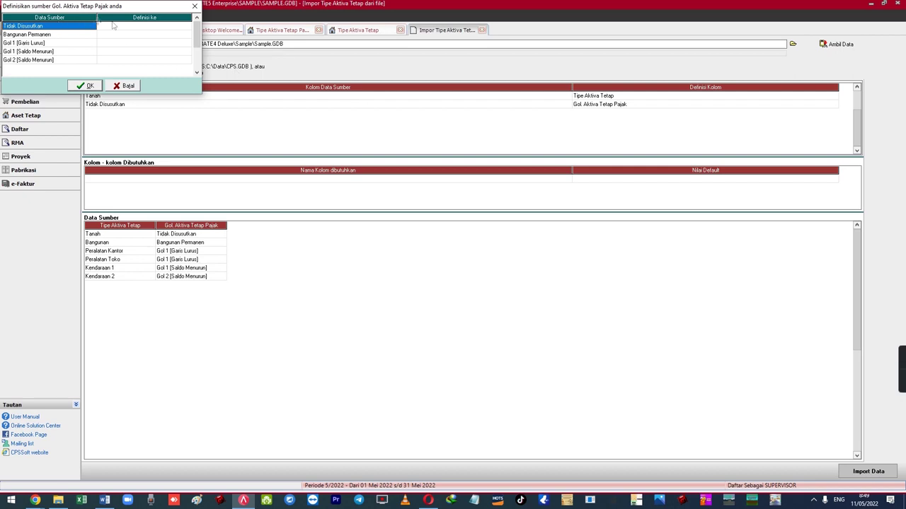
{"action": "left_click", "coordinate": [127, 26]}
{"action": "left_click", "coordinate": [132, 27]}
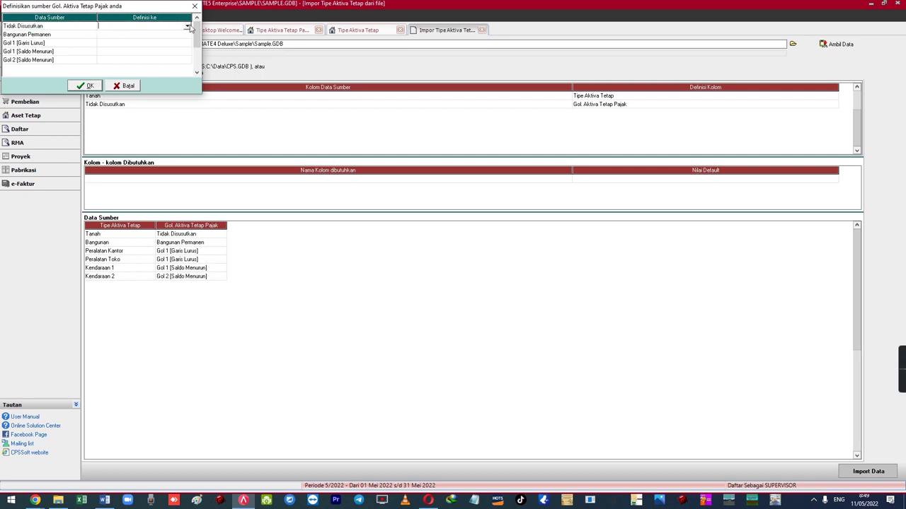
{"action": "left_click", "coordinate": [188, 26]}
{"action": "scroll", "coordinate": [188, 53], "scroll_direction": "down", "scroll_amount": 3}
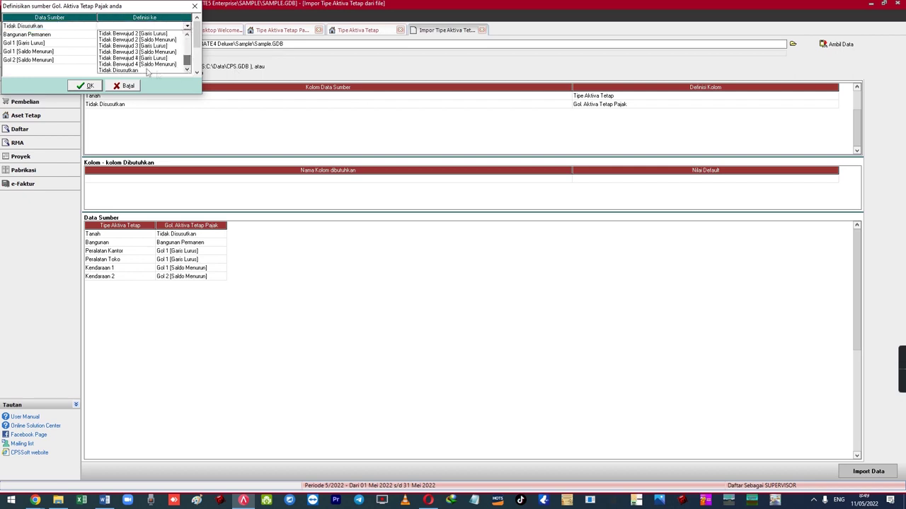
{"action": "left_click", "coordinate": [157, 71]}
{"action": "left_click", "coordinate": [146, 34]}
{"action": "left_click", "coordinate": [145, 35]}
{"action": "left_click", "coordinate": [187, 35]}
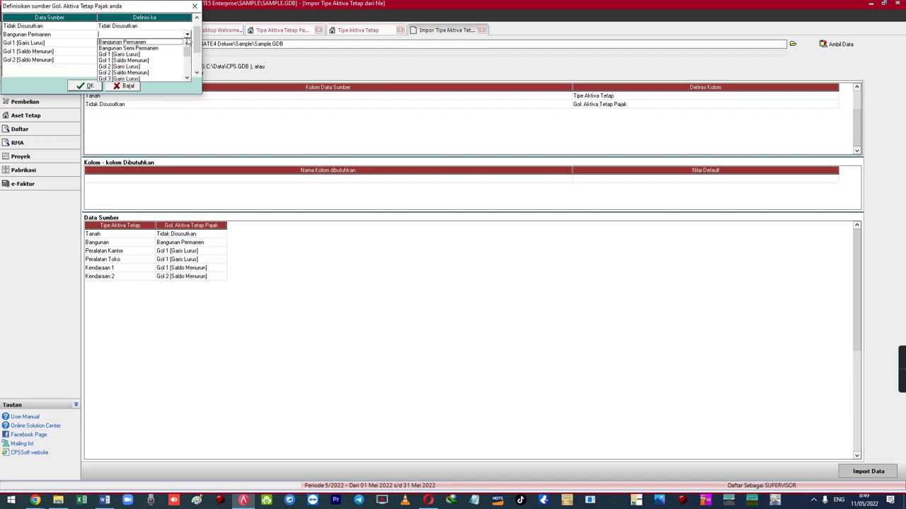
{"action": "left_click", "coordinate": [149, 42]}
{"action": "left_click", "coordinate": [99, 86]}
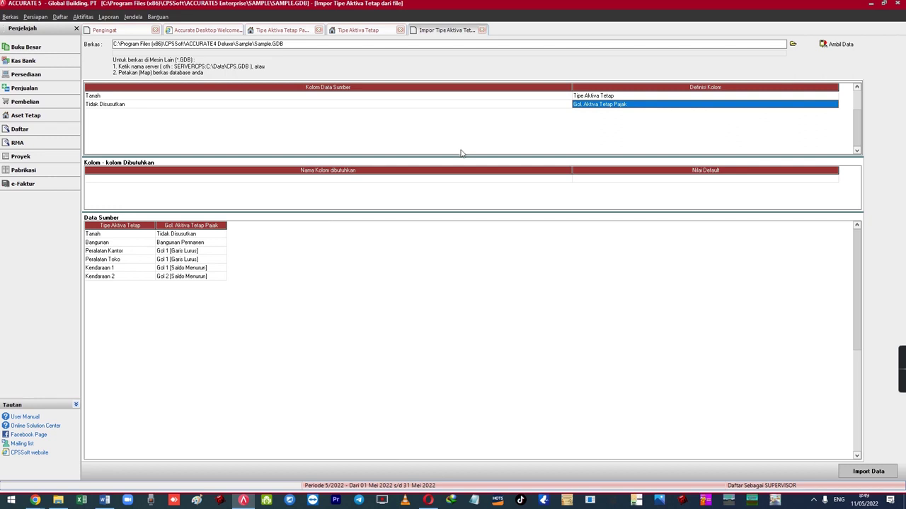
{"action": "left_click", "coordinate": [482, 29]}
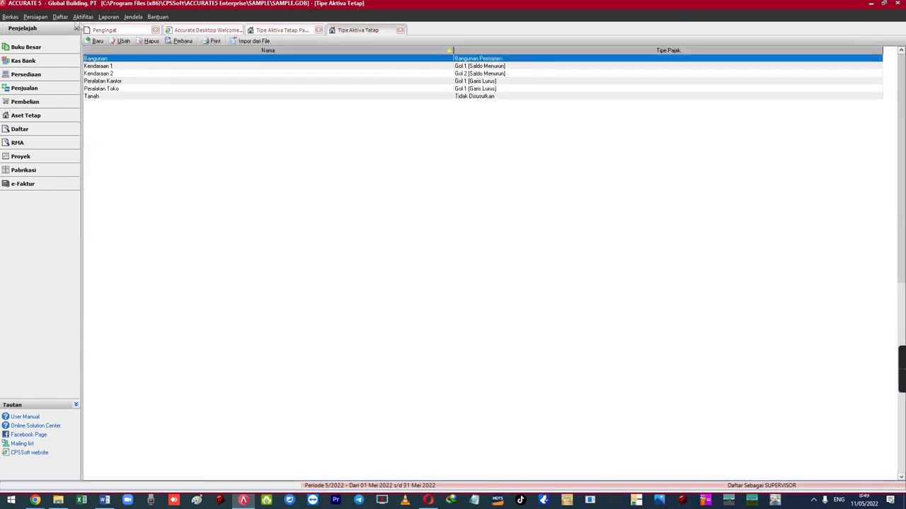
- Open Daftar Aktiva Tetap, start a new asset, and float its form beside the list
{"action": "left_click", "coordinate": [61, 17]}
{"action": "left_click", "coordinate": [290, 166]}
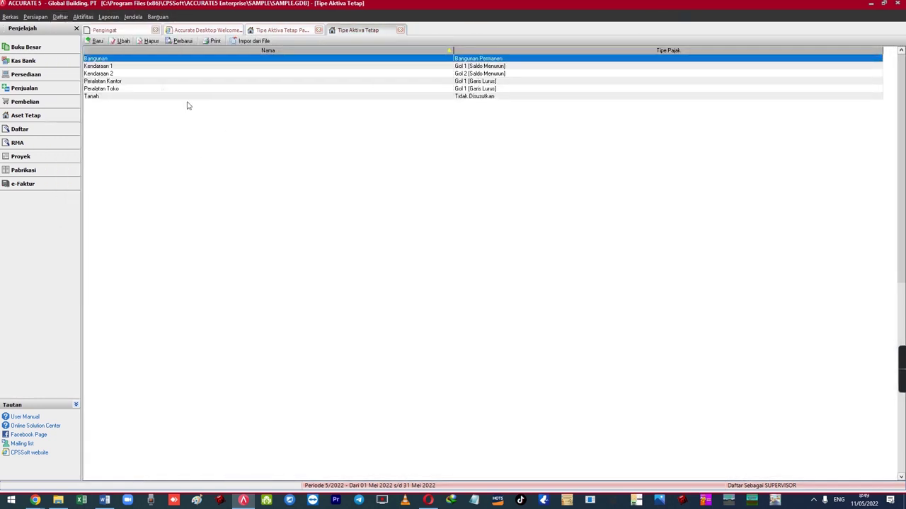
{"action": "left_click", "coordinate": [60, 17]}
{"action": "mouse_move", "coordinate": [154, 186]}
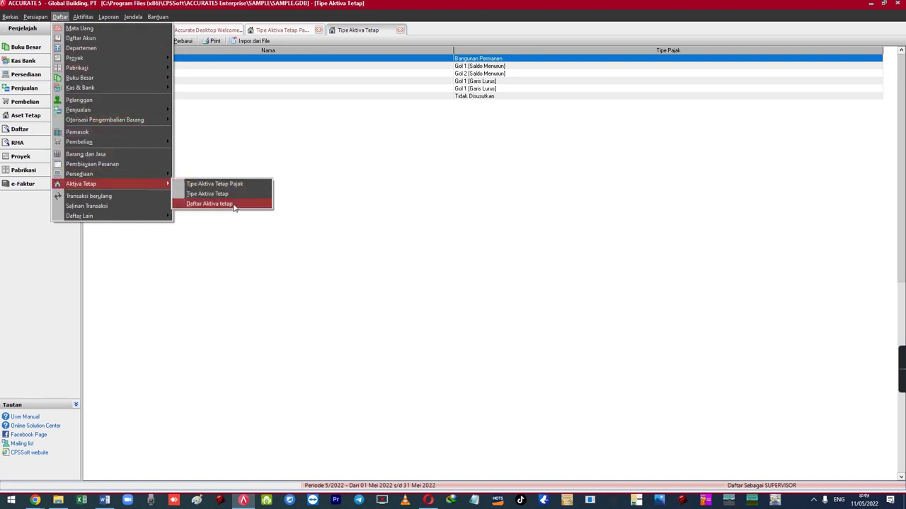
{"action": "left_click", "coordinate": [234, 203]}
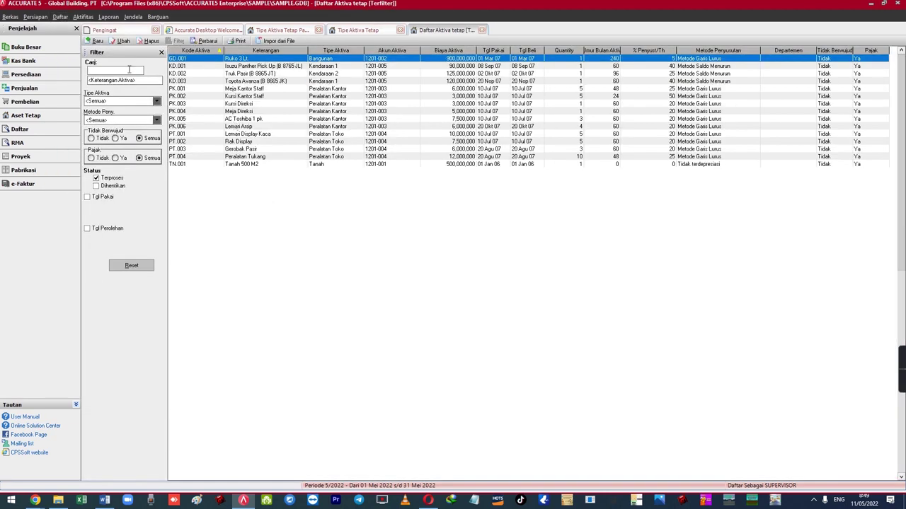
{"action": "left_click", "coordinate": [98, 41]}
{"action": "right_click", "coordinate": [530, 28]}
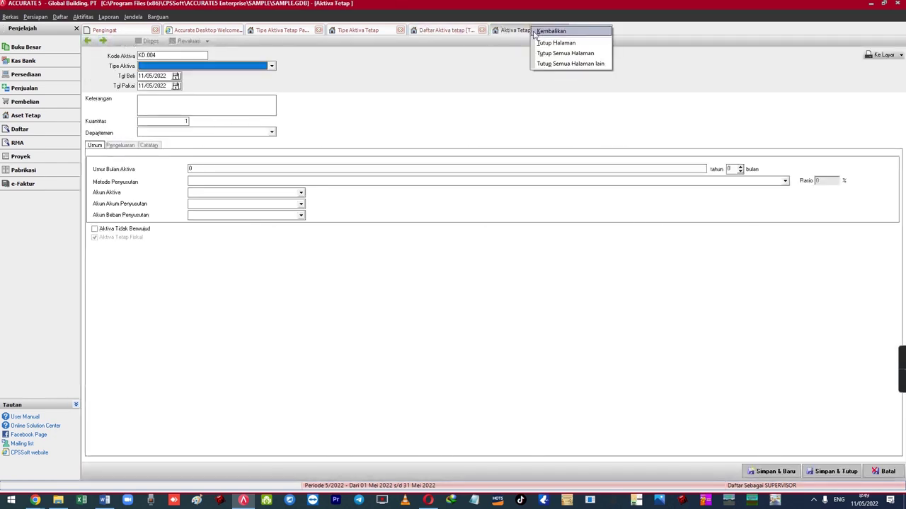
{"action": "left_click", "coordinate": [540, 33]}
{"action": "left_click_drag", "start_coordinate": [290, 48], "coordinate": [499, 59]}
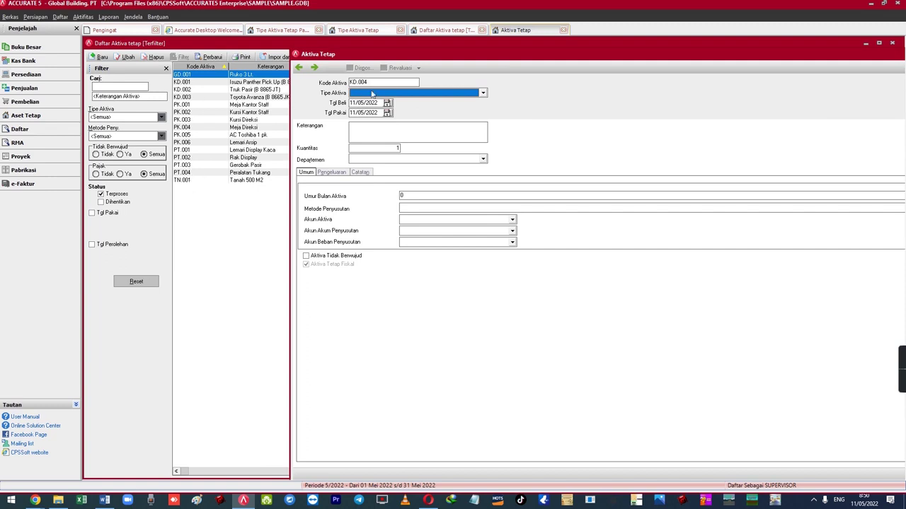
- Change the asset code from KD.004 to MESIN-01
{"action": "left_click", "coordinate": [379, 82]}
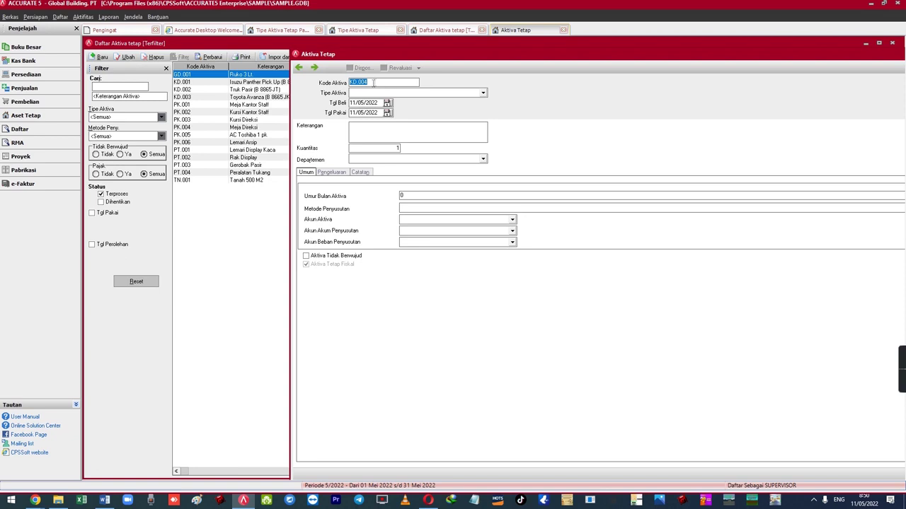
{"action": "left_click", "coordinate": [374, 83]}
{"action": "key", "text": "ctrl+a"}
{"action": "type", "text": "MESIN01"}
{"action": "key", "text": "Tab"}
{"action": "key", "text": "shift+Tab"}
{"action": "key", "text": "Left"}
{"action": "key", "text": "Left"}
{"action": "type", "text": "-"}
{"action": "key", "text": "Tab"}
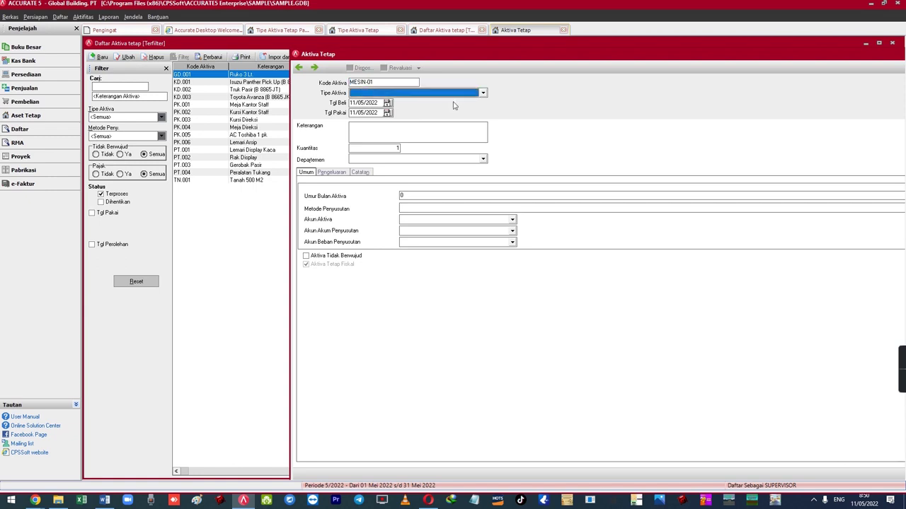
- Browse the asset type choices without selecting one, then go to the fixed asset types list
{"action": "key", "text": "alt+Down"}
{"action": "key", "text": "Down"}
{"action": "key", "text": "Down"}
{"action": "key", "text": "Down"}
{"action": "key", "text": "Down"}
{"action": "key", "text": "Down"}
{"action": "key", "text": "Down"}
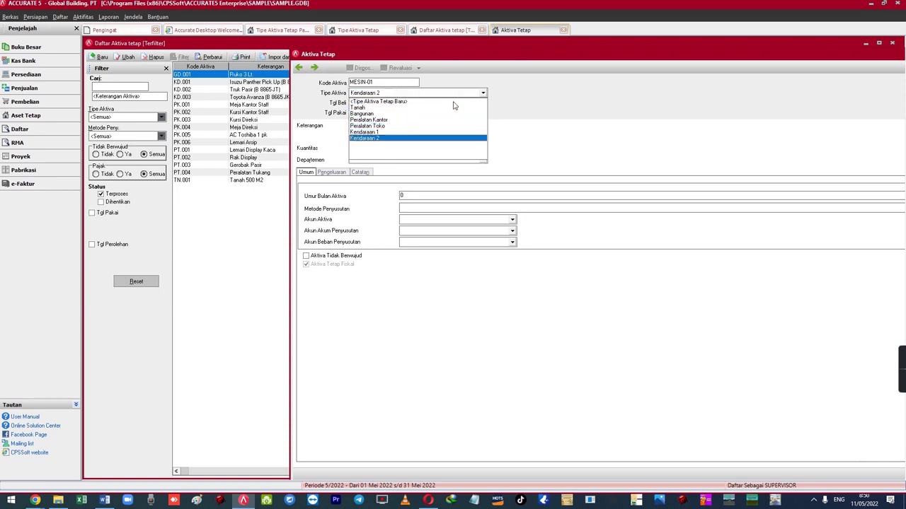
{"action": "key", "text": "Escape"}
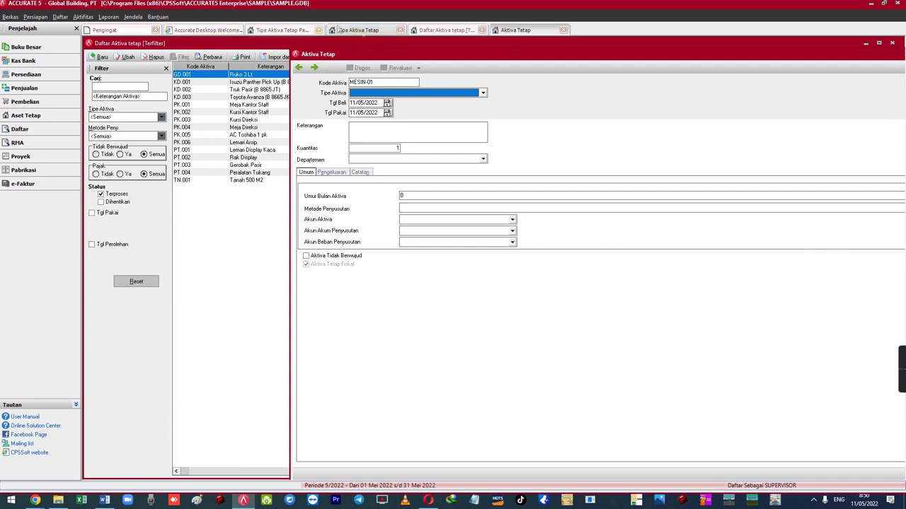
{"action": "left_click", "coordinate": [427, 30]}
{"action": "left_click", "coordinate": [360, 30]}
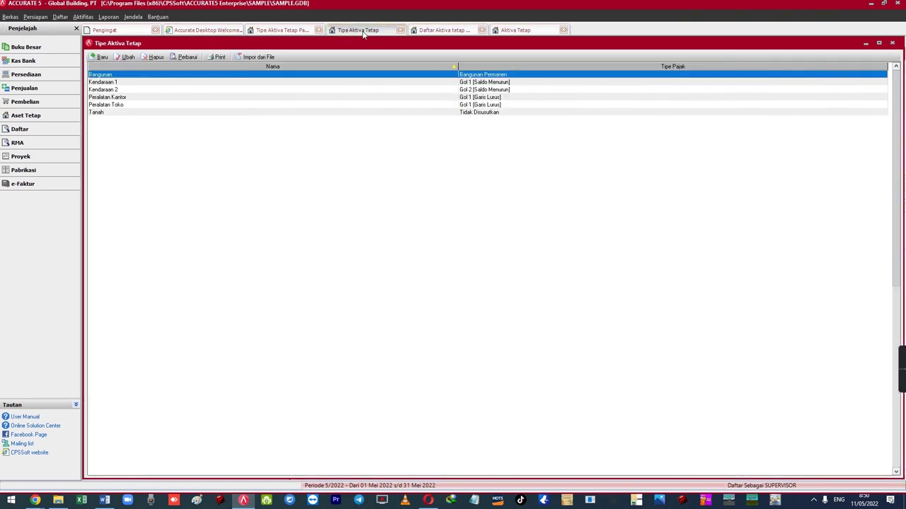
- Create a new fixed asset type named Mesin with tax group Gol 2 [Garis Lurus]
{"action": "left_click", "coordinate": [505, 30]}
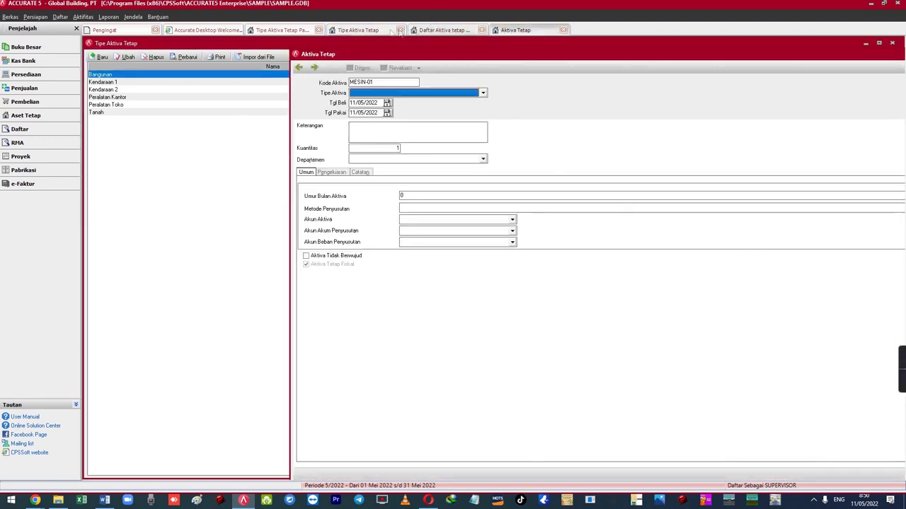
{"action": "left_click", "coordinate": [361, 30]}
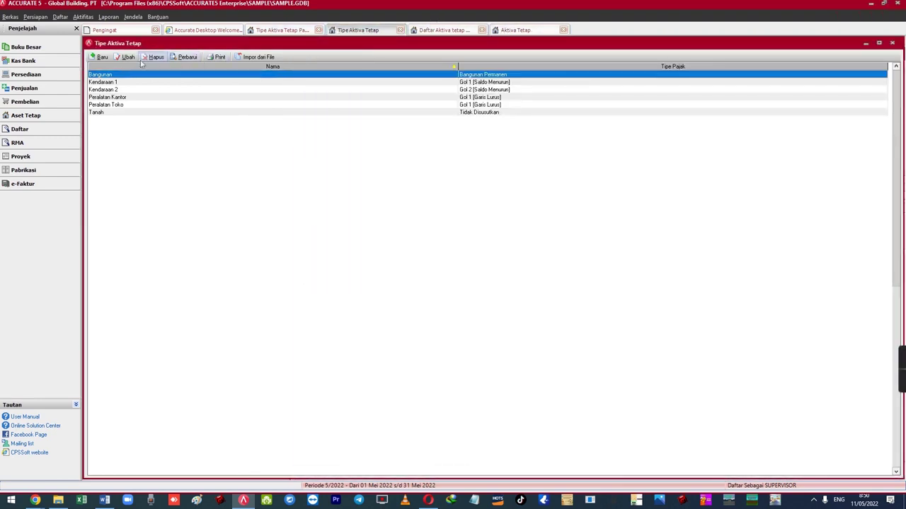
{"action": "left_click", "coordinate": [100, 56]}
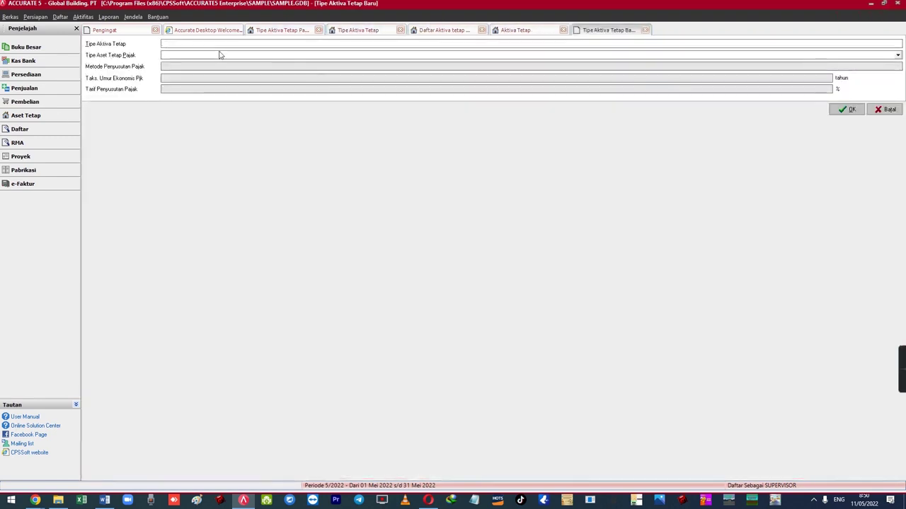
{"action": "type", "text": "Mesin"}
{"action": "key", "text": "Tab"}
{"action": "left_click", "coordinate": [219, 54]}
{"action": "key", "text": "Down"}
{"action": "key", "text": "Down"}
{"action": "key", "text": "Down"}
{"action": "key", "text": "Down"}
{"action": "key", "text": "Down"}
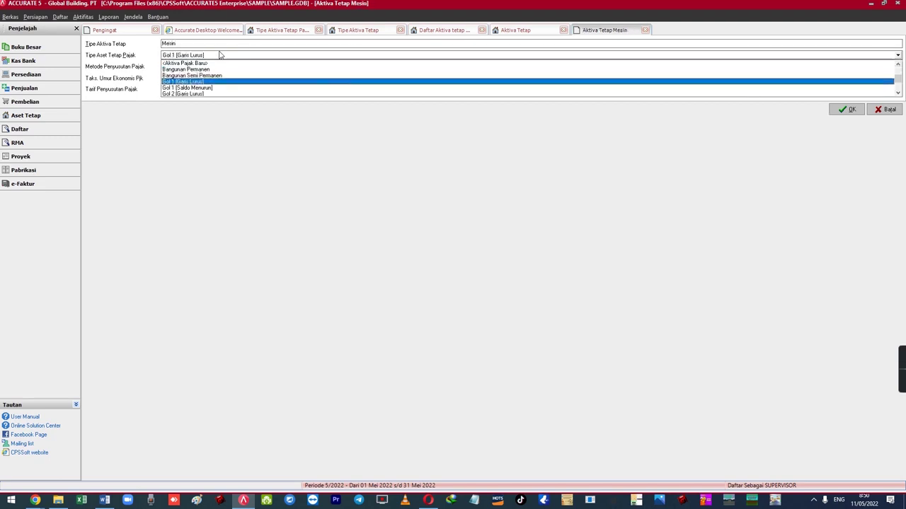
{"action": "key", "text": "Down"}
{"action": "key", "text": "Up"}
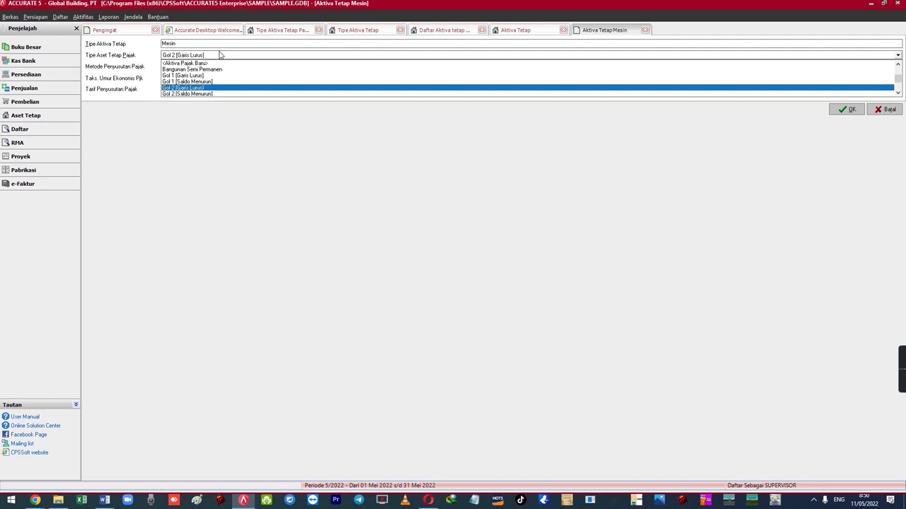
{"action": "key", "text": "Return"}
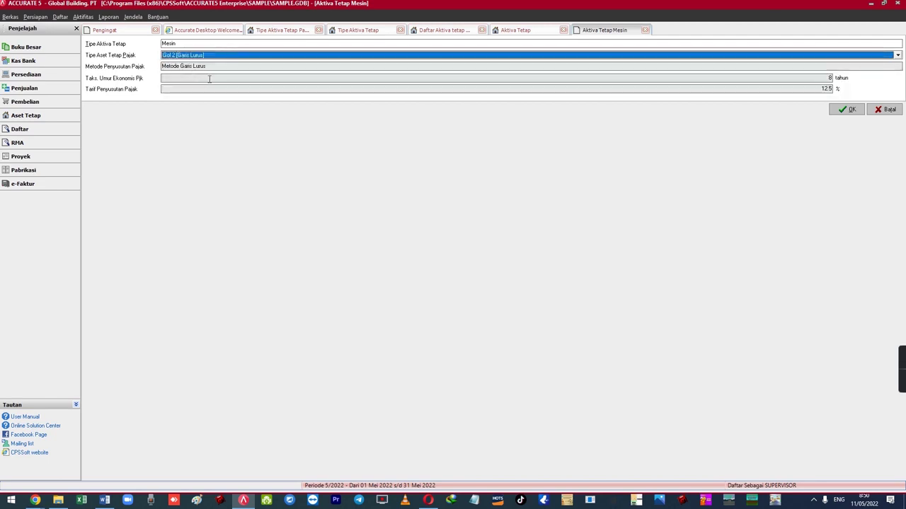
{"action": "left_click", "coordinate": [290, 34]}
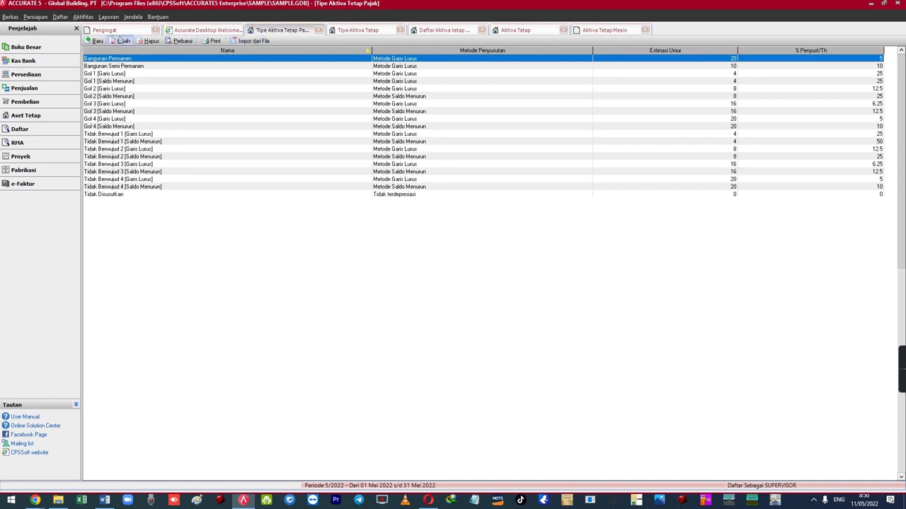
- Save a tax asset type Mesin using Metode Garis Lurus with a 16-year life
{"action": "left_click", "coordinate": [96, 40]}
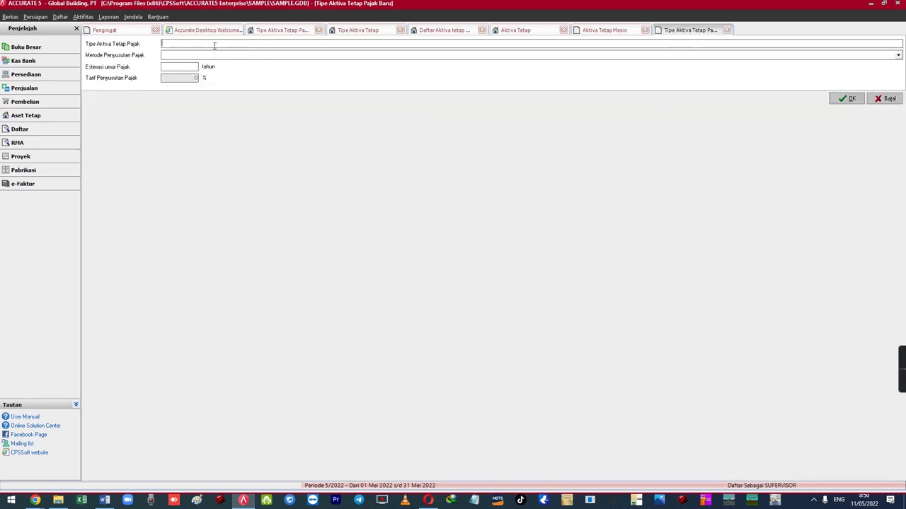
{"action": "type", "text": "Mesin"}
{"action": "key", "text": "Tab"}
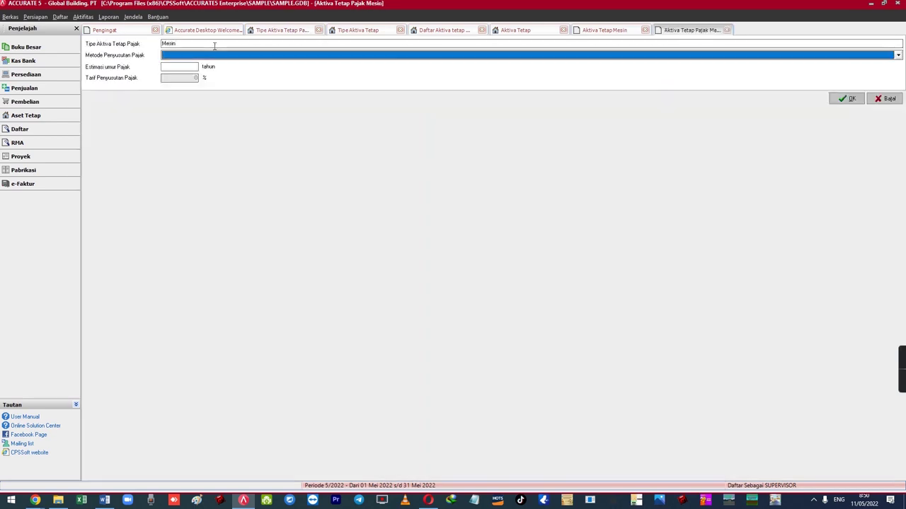
{"action": "key", "text": "alt+Down"}
{"action": "key", "text": "Down"}
{"action": "key", "text": "Down"}
{"action": "key", "text": "Return"}
{"action": "key", "text": "Tab"}
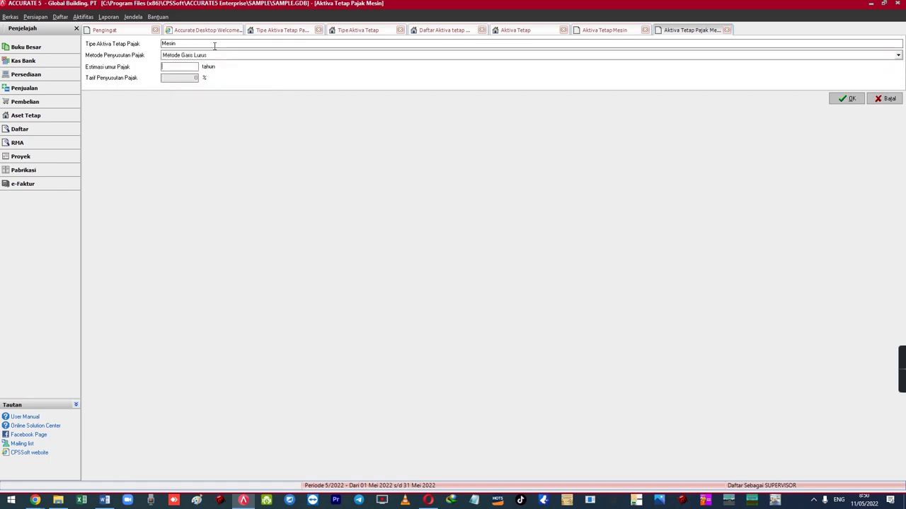
{"action": "key", "text": "Tab"}
{"action": "left_click", "coordinate": [848, 99]}
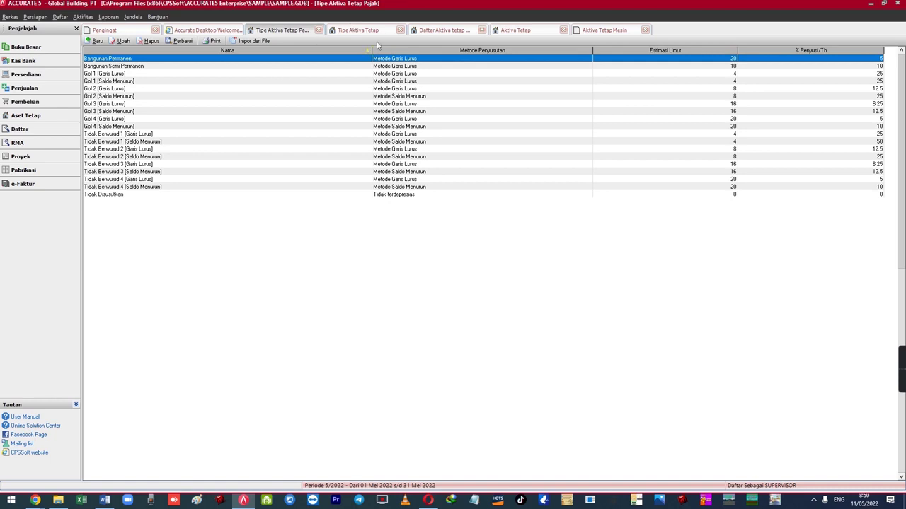
{"action": "left_click", "coordinate": [607, 30]}
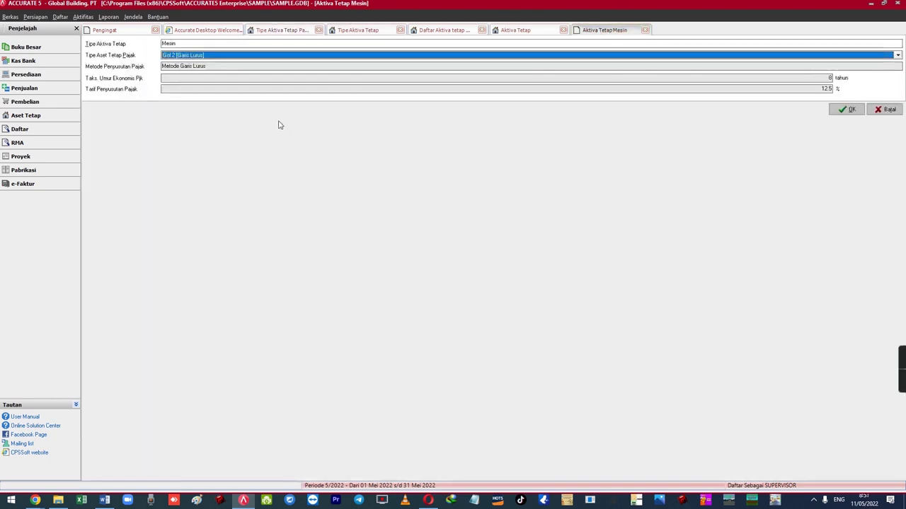
- Assign the Mesin tax category (16 years, 6.25%) to the Mesin asset type and save it
{"action": "left_click", "coordinate": [188, 56]}
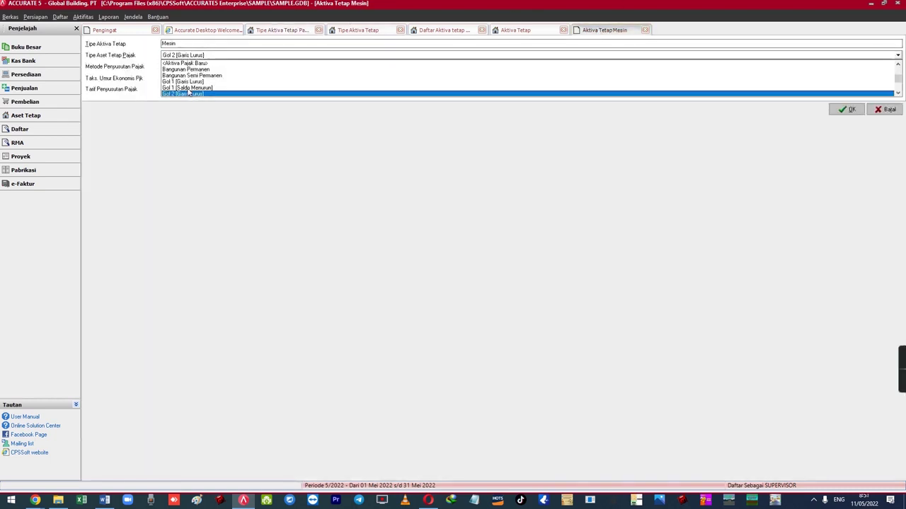
{"action": "left_click", "coordinate": [890, 93]}
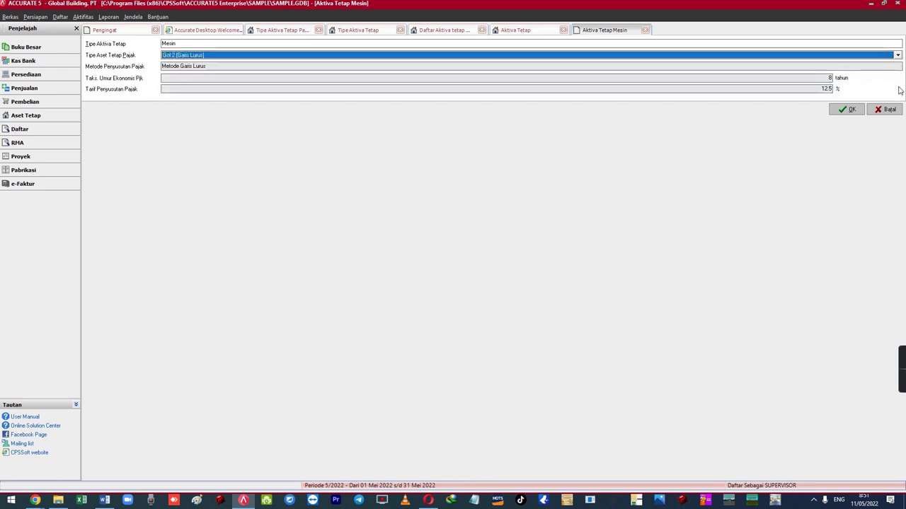
{"action": "left_click", "coordinate": [896, 56]}
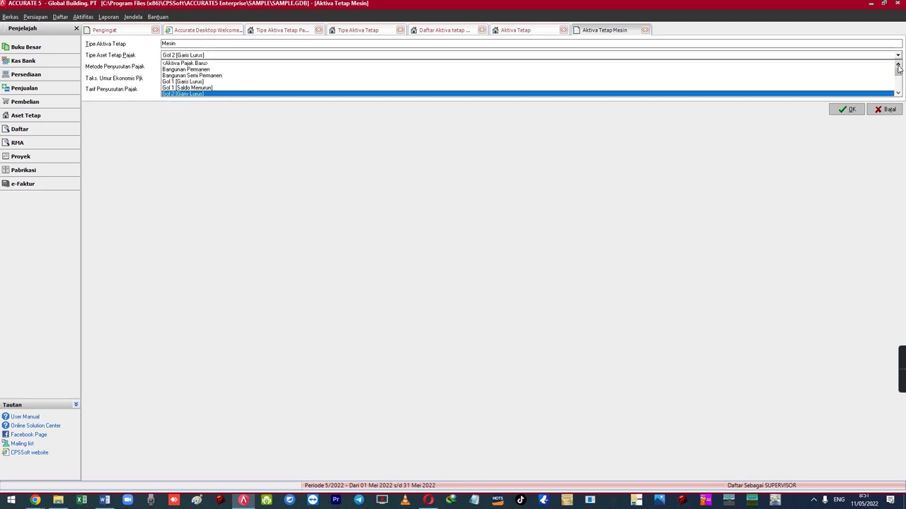
{"action": "left_click_drag", "start_coordinate": [898, 72], "coordinate": [898, 93]}
{"action": "left_click", "coordinate": [174, 94]}
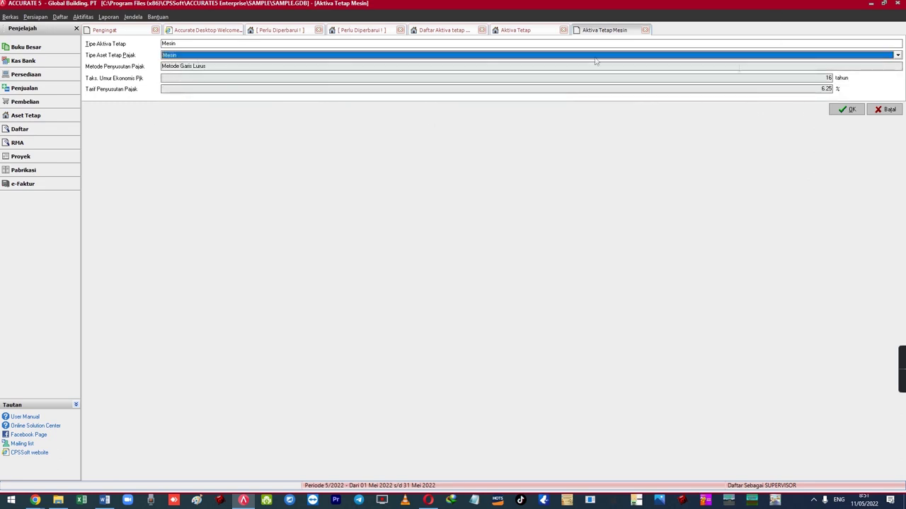
{"action": "left_click", "coordinate": [836, 111]}
- Refresh the fixed asset type list to confirm Mesin, then return to the MESIN-01 form
{"action": "left_click", "coordinate": [61, 16]}
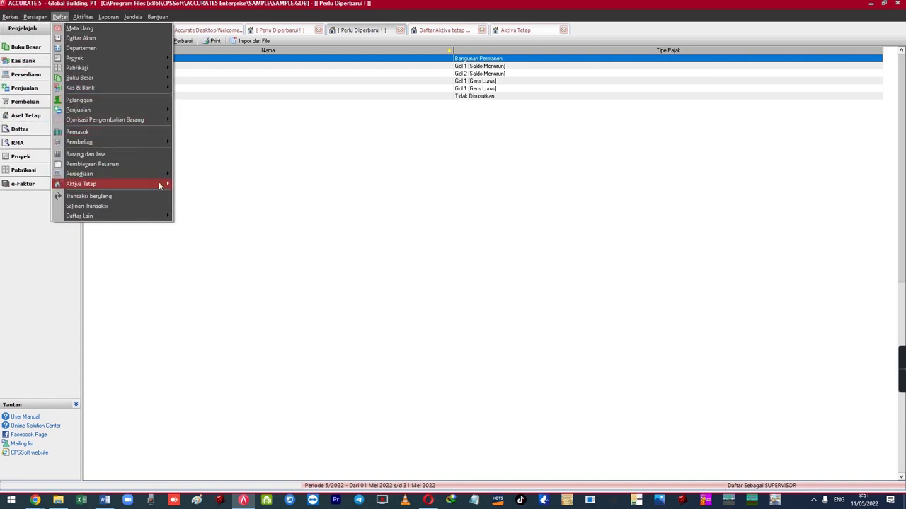
{"action": "mouse_move", "coordinate": [161, 184]}
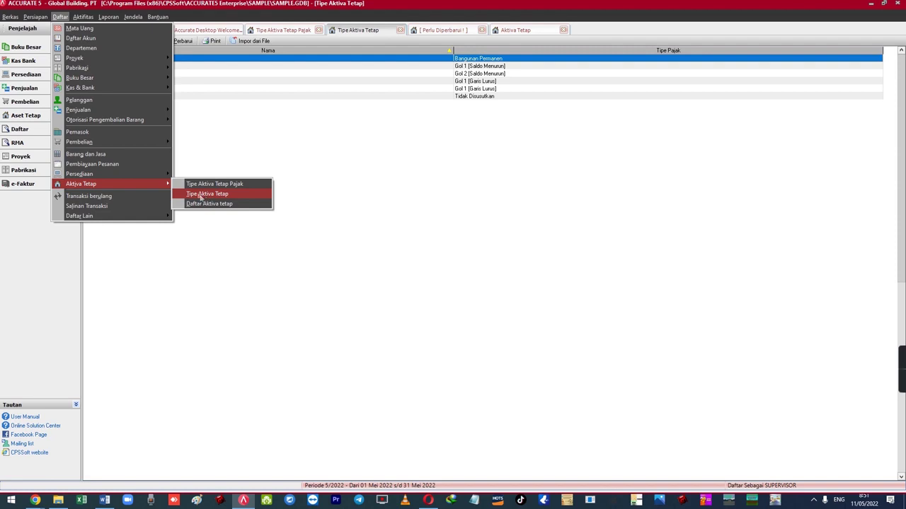
{"action": "left_click", "coordinate": [214, 160]}
{"action": "left_click", "coordinate": [177, 41]}
{"action": "left_click", "coordinate": [101, 81]}
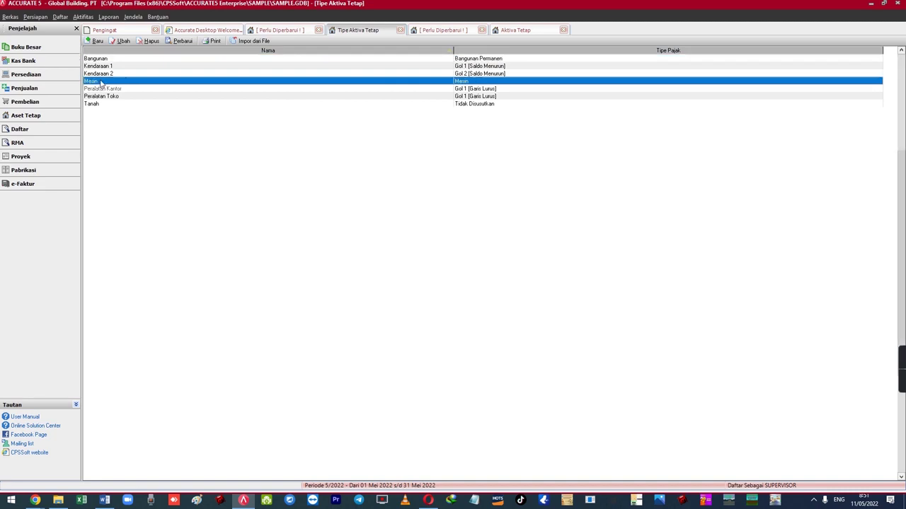
{"action": "left_click", "coordinate": [515, 29]}
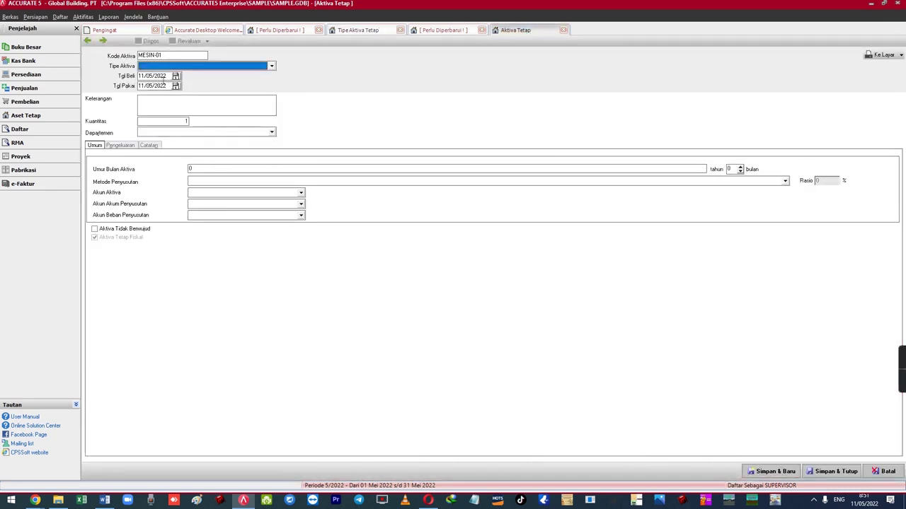
- Set MESIN-01's asset type to Mesin
{"action": "left_click", "coordinate": [164, 67]}
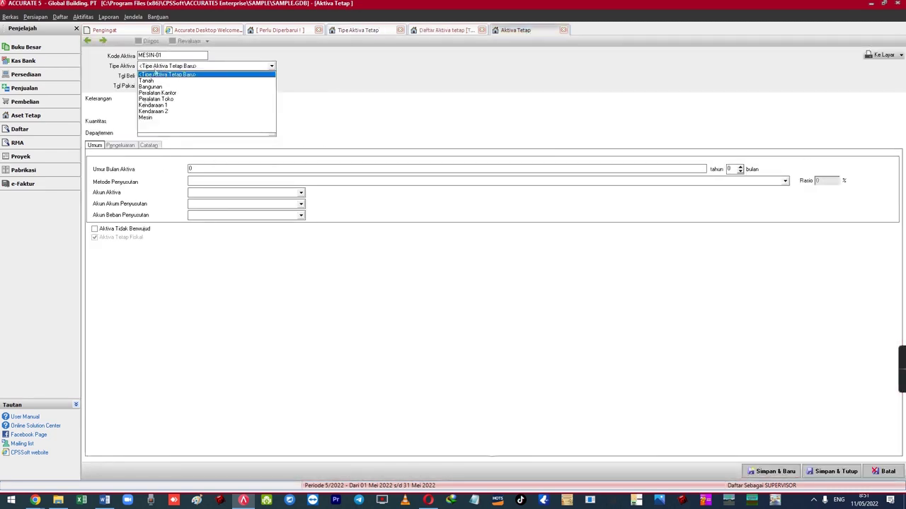
{"action": "left_click", "coordinate": [146, 118]}
{"action": "left_click", "coordinate": [168, 76]}
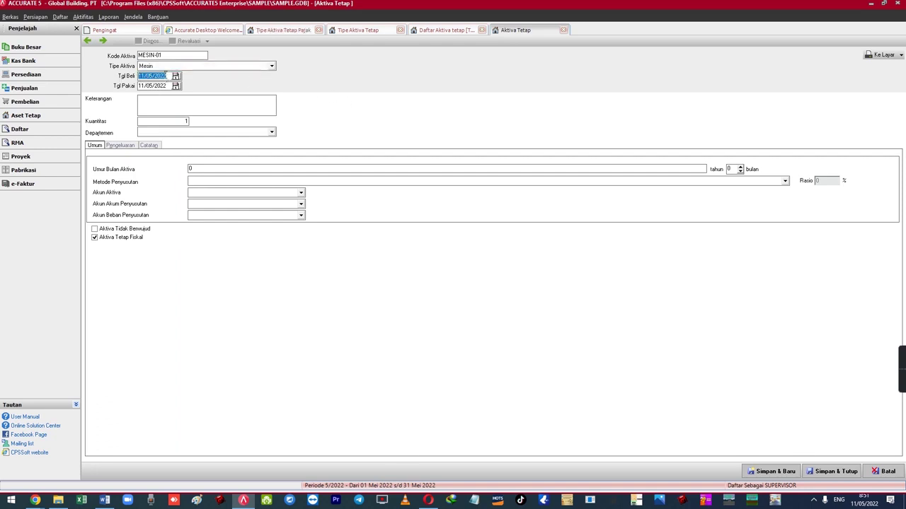
{"action": "left_click", "coordinate": [166, 85]}
- Check the purchase and in-use dates via the calendar, keeping both at 11/05/2022
{"action": "left_click", "coordinate": [167, 76]}
{"action": "left_click", "coordinate": [169, 85]}
{"action": "left_click", "coordinate": [167, 86]}
{"action": "left_click_drag", "start_coordinate": [167, 86], "coordinate": [134, 90]}
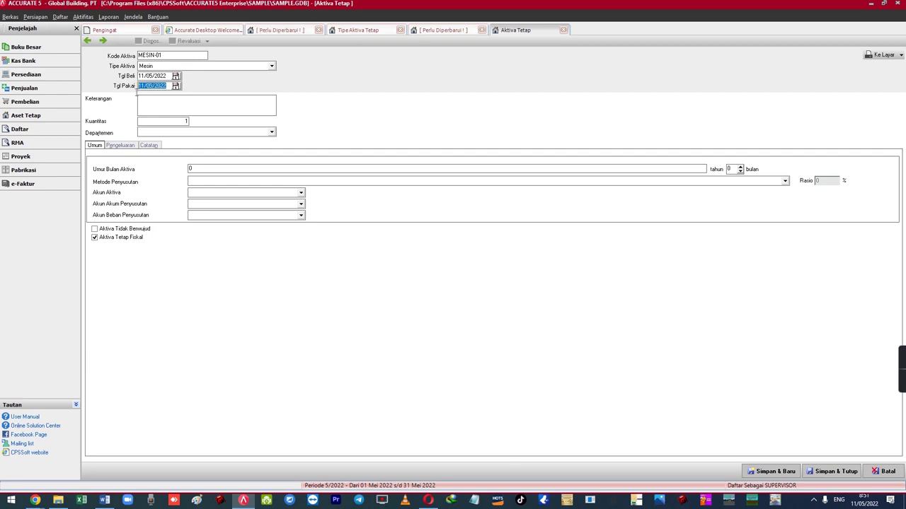
{"action": "left_click_drag", "start_coordinate": [170, 76], "coordinate": [134, 78]}
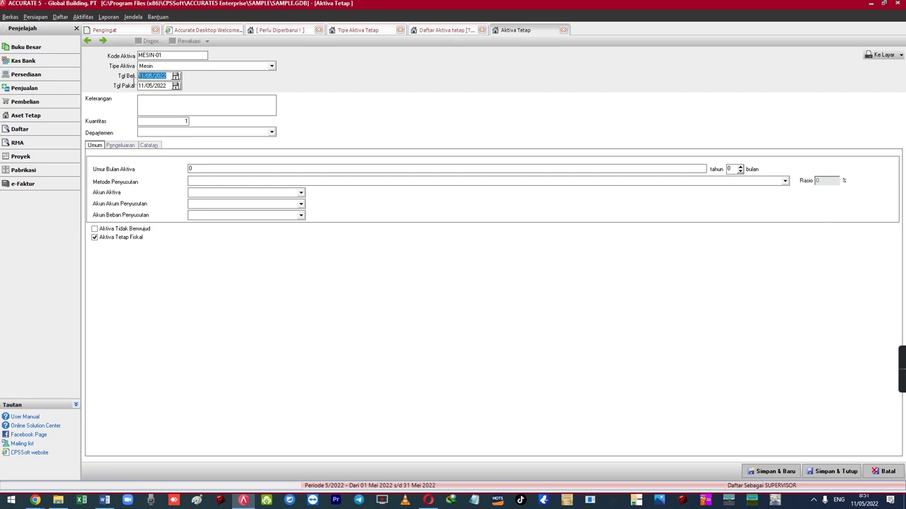
{"action": "mouse_move", "coordinate": [134, 80]}
{"action": "left_mouse_down"}
{"action": "mouse_move", "coordinate": [165, 86]}
{"action": "mouse_move", "coordinate": [128, 88]}
{"action": "mouse_move", "coordinate": [167, 86]}
{"action": "mouse_move", "coordinate": [139, 95]}
{"action": "left_mouse_up"}
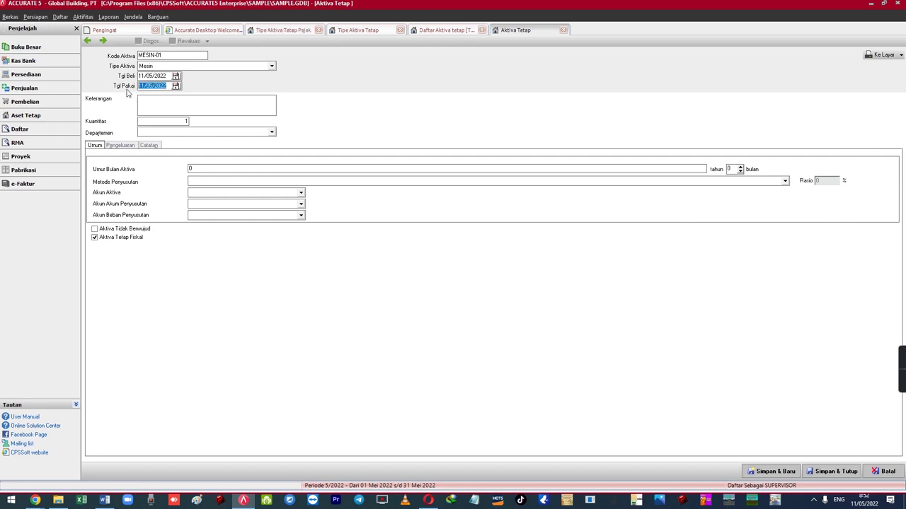
{"action": "left_click", "coordinate": [177, 76]}
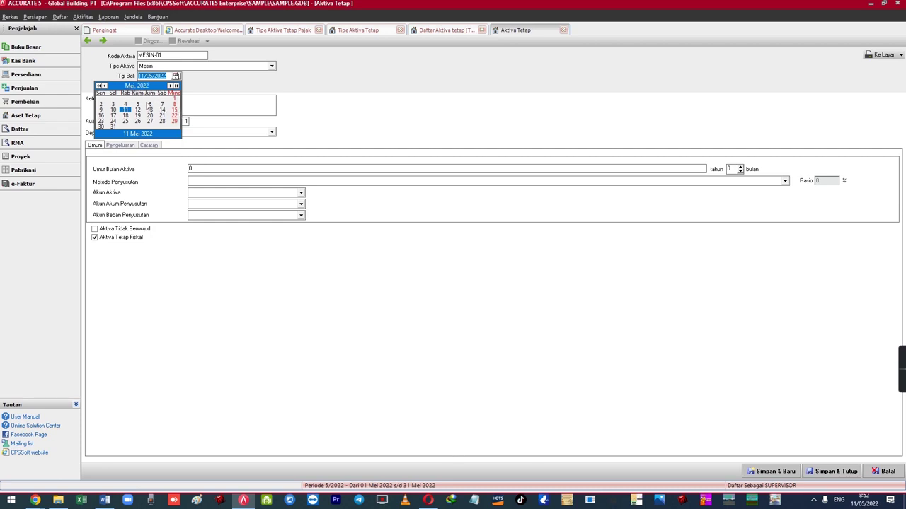
{"action": "left_click", "coordinate": [193, 87]}
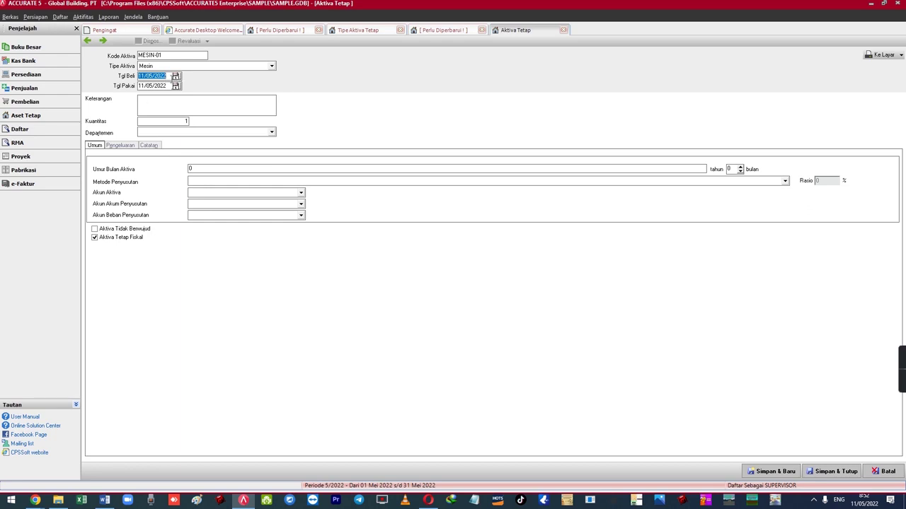
{"action": "left_click", "coordinate": [145, 104]}
- Enter the description 'Mesin Excavator Type X-110'
{"action": "type", "text": "Mesin Exca"}
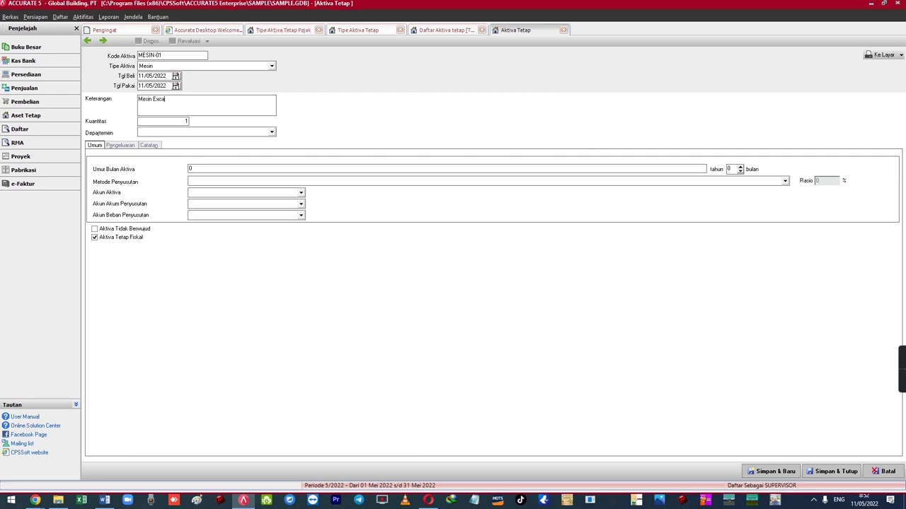
{"action": "type", "text": "vator Type X-110"}
{"action": "key", "text": "Tab"}
{"action": "key", "text": "Tab"}
{"action": "key", "text": "shift+Tab"}
{"action": "key", "text": "Tab"}
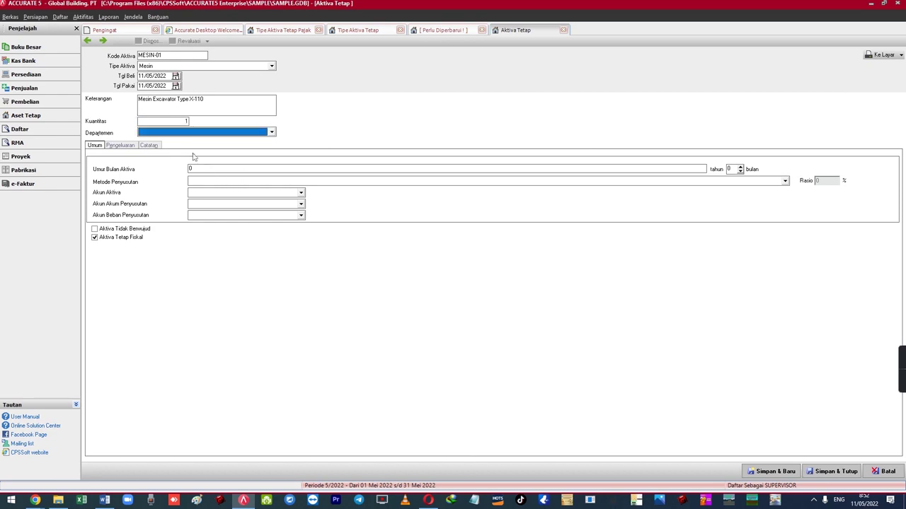
- Review quantity 1, the MESIN-01 code and description, then select the useful-life field to enter 16
{"action": "left_click", "coordinate": [175, 122]}
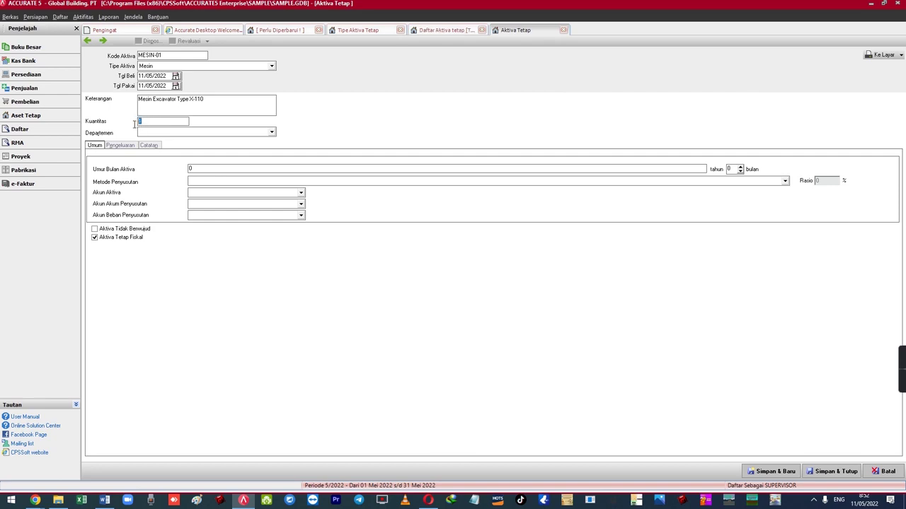
{"action": "left_click_drag", "start_coordinate": [145, 121], "coordinate": [134, 121]}
{"action": "left_click", "coordinate": [145, 121]}
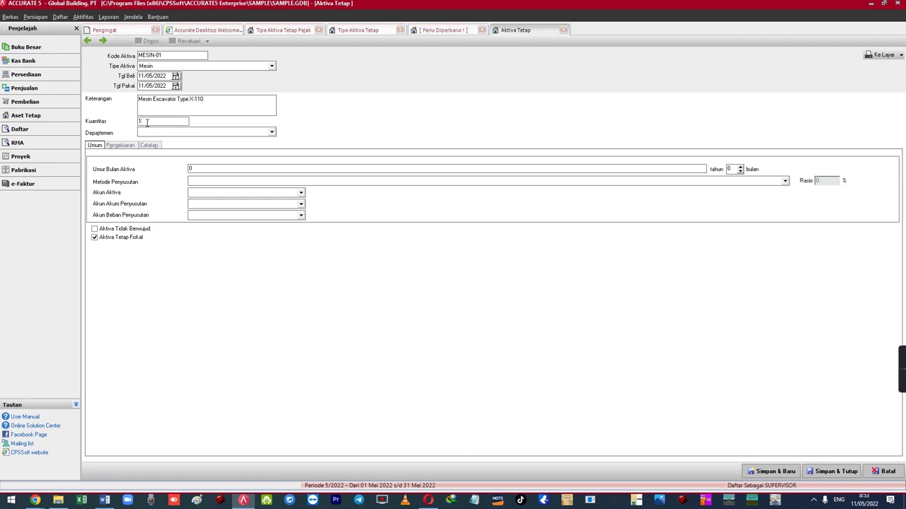
{"action": "mouse_move", "coordinate": [173, 56]}
{"action": "left_mouse_down"}
{"action": "mouse_move", "coordinate": [136, 56]}
{"action": "mouse_move", "coordinate": [172, 55]}
{"action": "left_mouse_up"}
{"action": "left_click", "coordinate": [165, 120]}
{"action": "left_click_drag", "start_coordinate": [165, 121], "coordinate": [113, 118]}
{"action": "left_click", "coordinate": [171, 56]}
{"action": "left_click", "coordinate": [180, 56]}
{"action": "left_click_drag", "start_coordinate": [176, 57], "coordinate": [134, 61]}
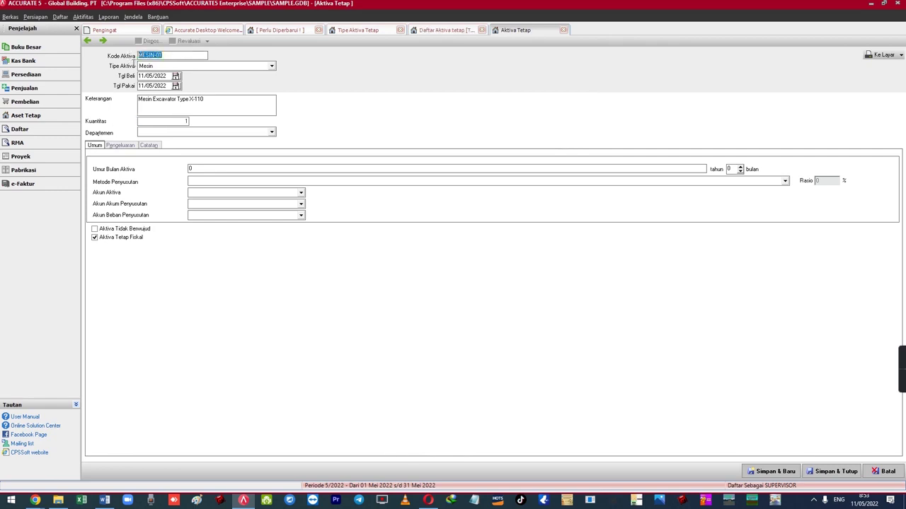
{"action": "left_click", "coordinate": [154, 123]}
{"action": "left_click_drag", "start_coordinate": [201, 99], "coordinate": [127, 104]}
{"action": "left_click", "coordinate": [160, 121]}
{"action": "mouse_move", "coordinate": [174, 56]}
{"action": "left_mouse_down"}
{"action": "mouse_move", "coordinate": [150, 55]}
{"action": "mouse_move", "coordinate": [174, 55]}
{"action": "left_mouse_up"}
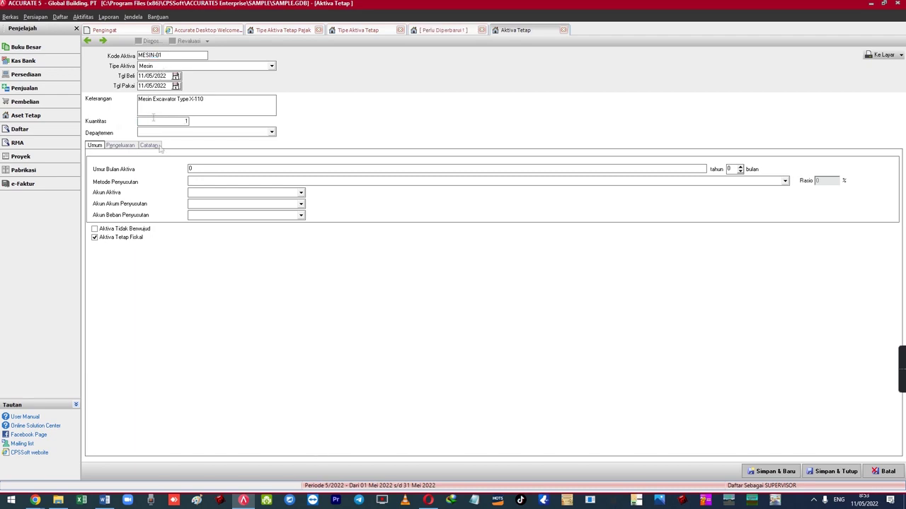
{"action": "left_click_drag", "start_coordinate": [206, 169], "coordinate": [164, 166]}
- Enter a 16-year life for MESIN-01 and choose Metode Garis Lurus depreciation
{"action": "type", "text": "16"}
{"action": "left_click", "coordinate": [206, 182]}
{"action": "left_click", "coordinate": [209, 170]}
{"action": "left_click", "coordinate": [175, 68]}
{"action": "left_click", "coordinate": [175, 67]}
{"action": "left_click", "coordinate": [209, 182]}
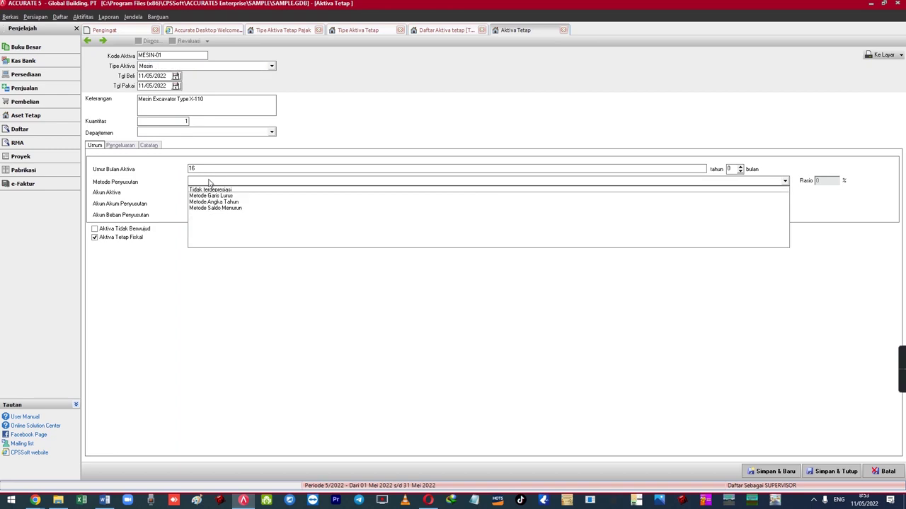
{"action": "left_click", "coordinate": [201, 196]}
- Set the accounts to Kendaraan, Akum. Penys. Kendaraan and Beban Penyusutan Kendaraan
{"action": "left_click", "coordinate": [206, 193]}
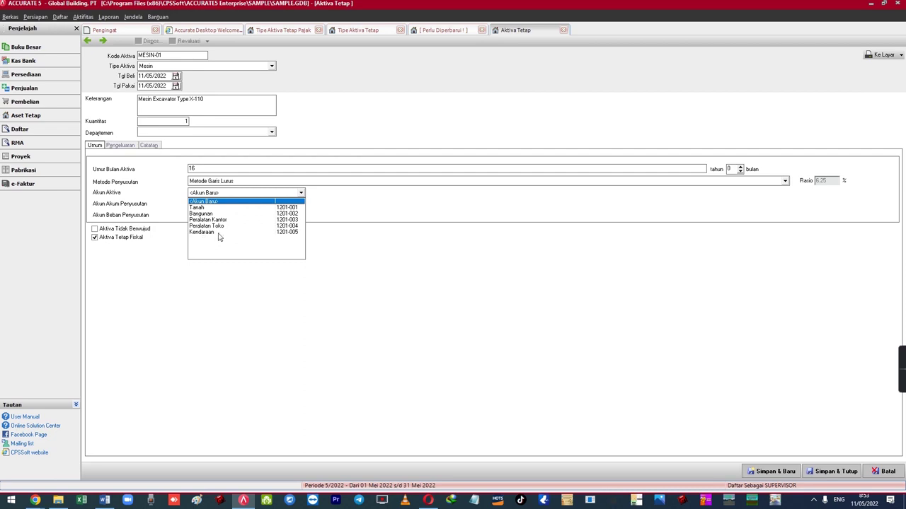
{"action": "left_click", "coordinate": [219, 233]}
{"action": "left_click", "coordinate": [203, 205]}
{"action": "left_click", "coordinate": [218, 233]}
{"action": "left_click", "coordinate": [220, 216]}
{"action": "type", "text": "Biaya"}
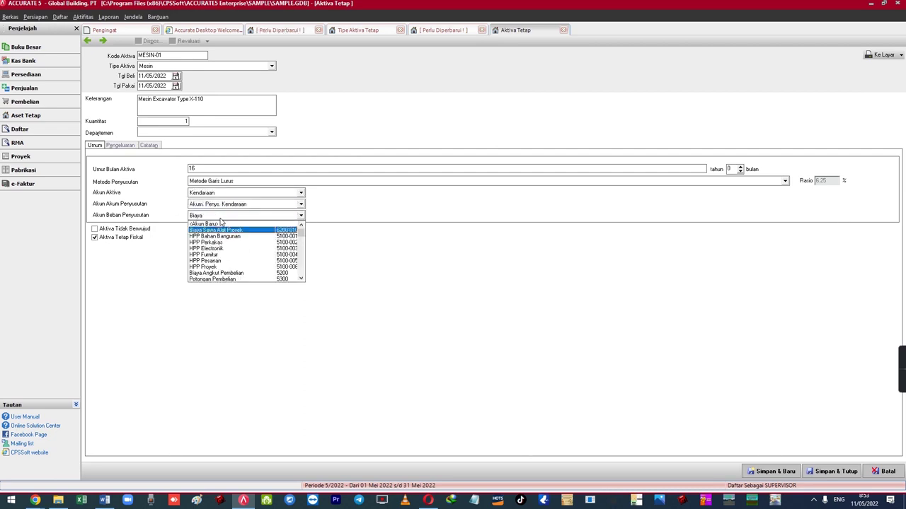
{"action": "type", "text": " Pe"}
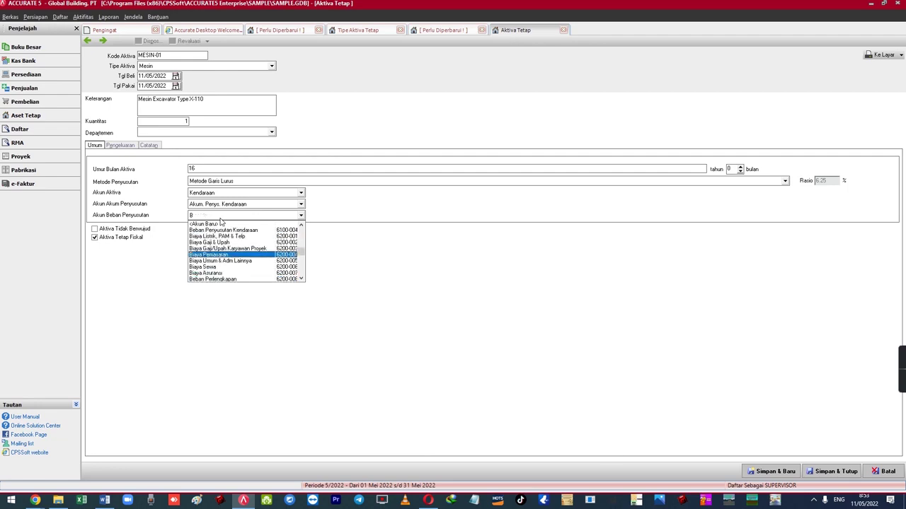
{"action": "type", "text": "e"}
{"action": "key", "text": "Down"}
{"action": "key", "text": "Down"}
{"action": "key", "text": "Down"}
{"action": "key", "text": "Return"}
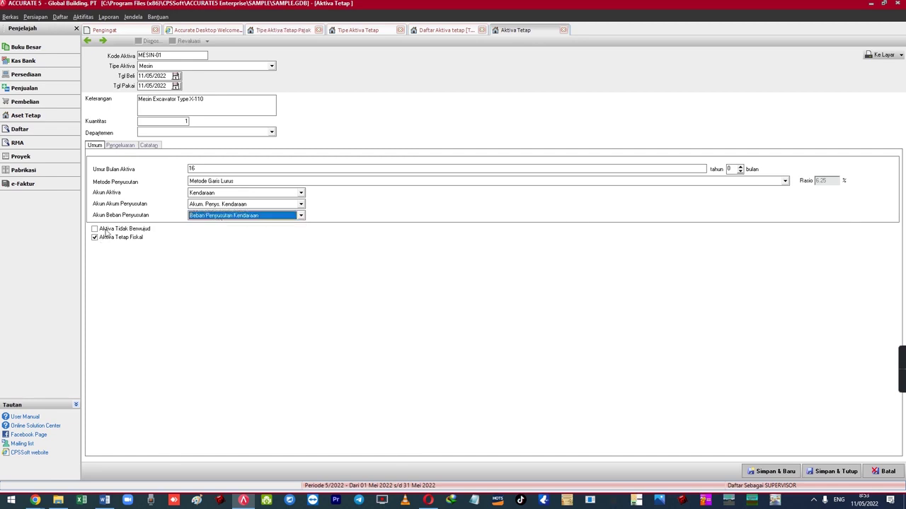
- Show the empty Pengeluaran grid, then check the MELALUI SALDO AWAL line in the Word case list
{"action": "left_click", "coordinate": [121, 145]}
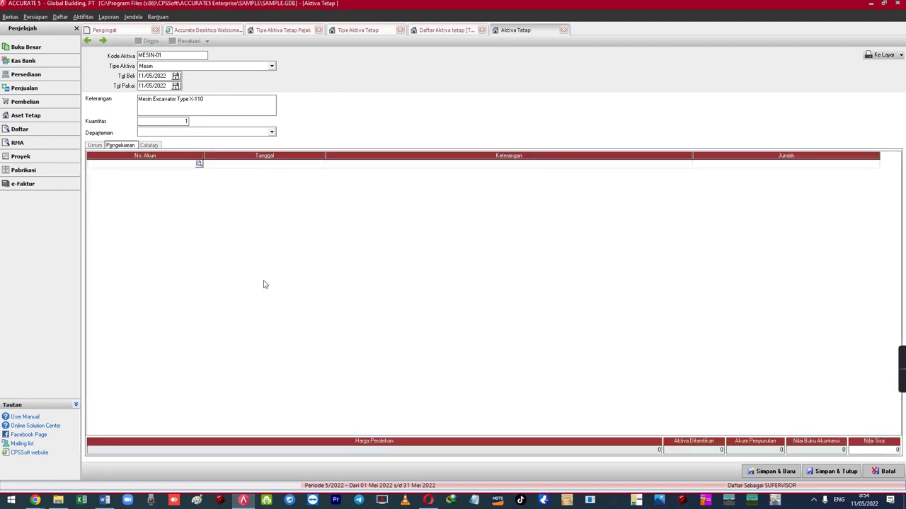
{"action": "key", "text": "alt+Tab"}
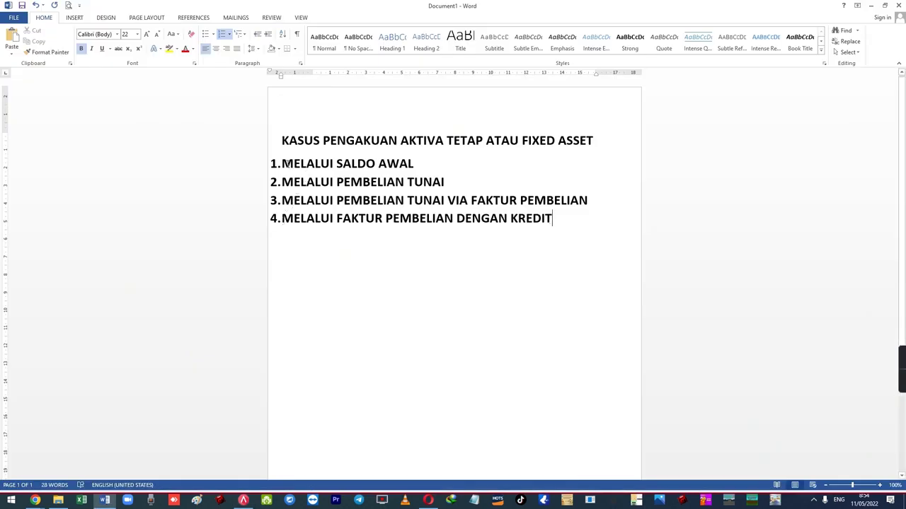
{"action": "left_click_drag", "start_coordinate": [282, 163], "coordinate": [425, 165]}
{"action": "left_click", "coordinate": [428, 167]}
- Add a 200,000,000 expenditure row against account 3300 Opening Balance Equity
{"action": "key", "text": "alt+Tab"}
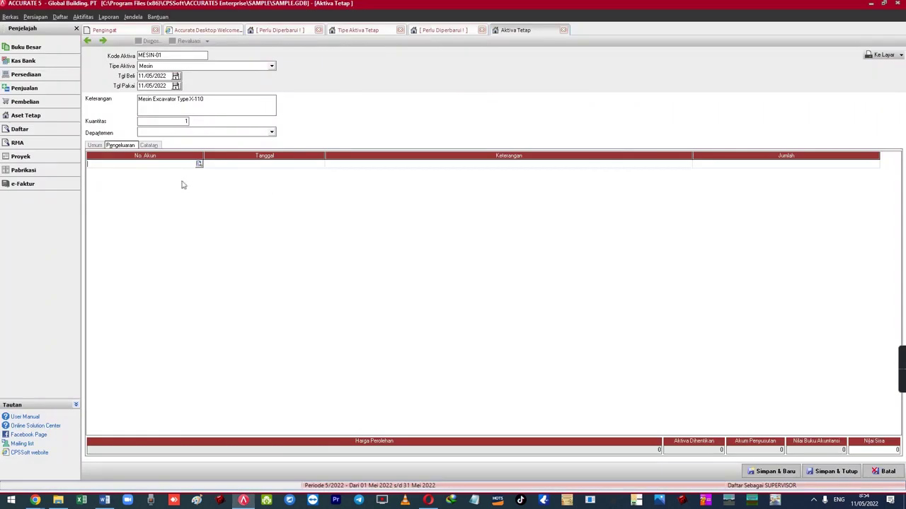
{"action": "left_click", "coordinate": [199, 164]}
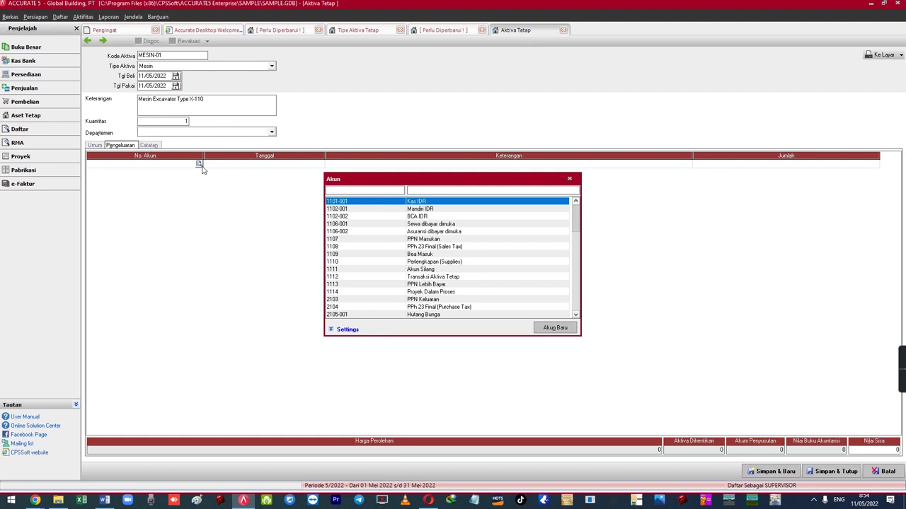
{"action": "type", "text": "3"}
{"action": "key", "text": "Down"}
{"action": "key", "text": "Down"}
{"action": "key", "text": "Down"}
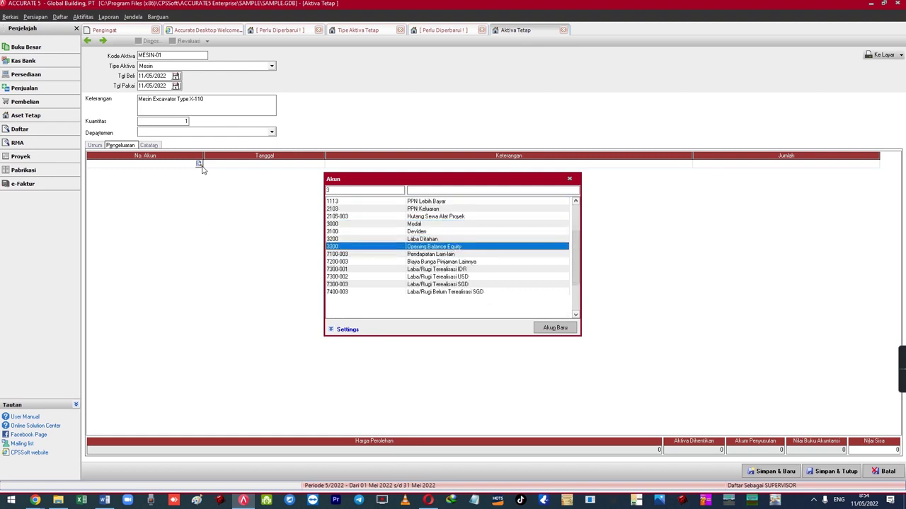
{"action": "key", "text": "Return"}
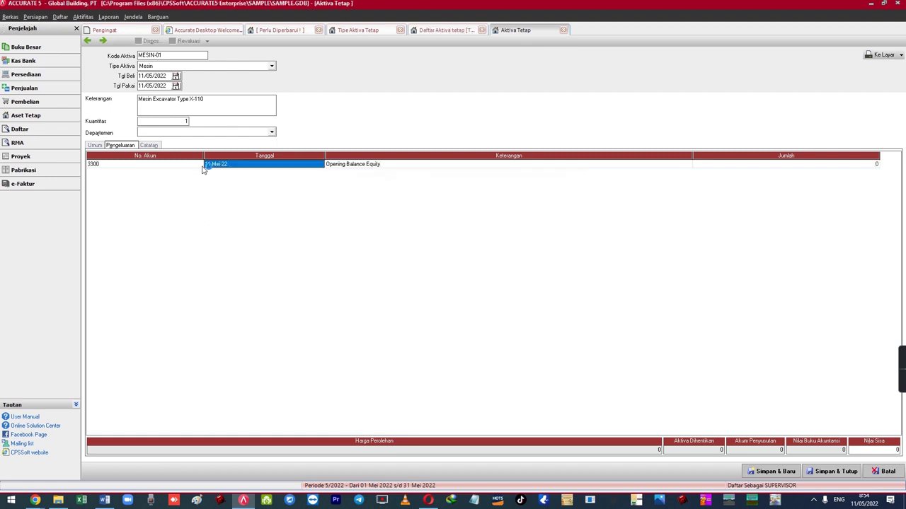
{"action": "key", "text": "Return"}
{"action": "key", "text": "Return"}
{"action": "type", "text": "2"}
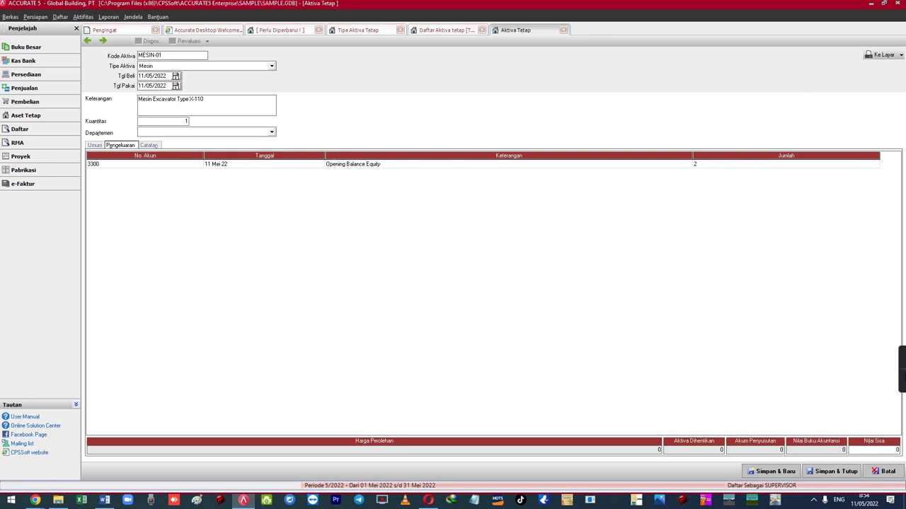
{"action": "type", "text": "00,000,000"}
{"action": "key", "text": "Return"}
{"action": "key", "text": "Up"}
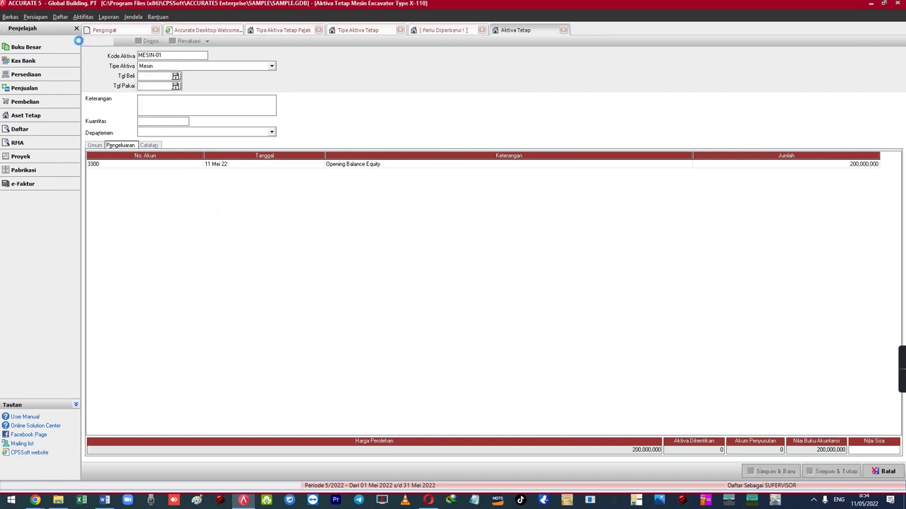
- Save the MESIN-01 asset and recheck its Umum and Pengeluaran tabs
{"action": "left_click", "coordinate": [88, 41]}
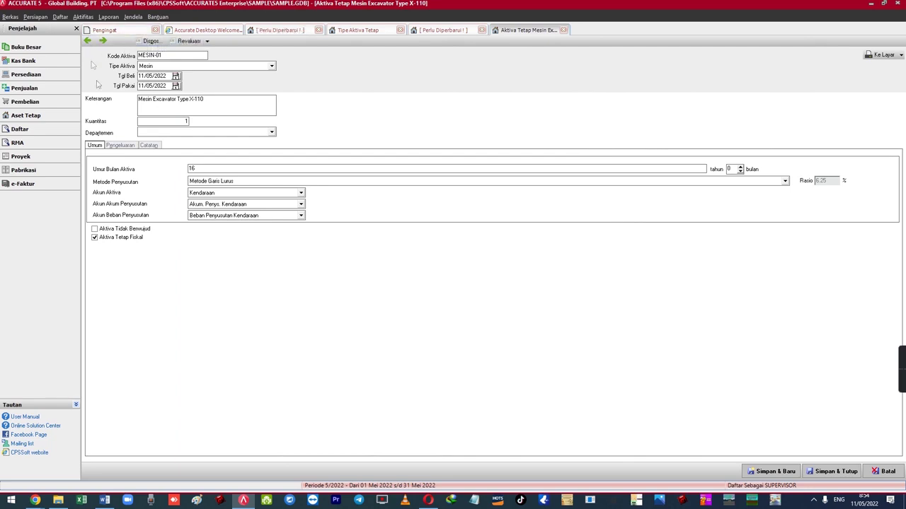
{"action": "left_click", "coordinate": [103, 41]}
{"action": "left_click", "coordinate": [88, 41]}
{"action": "left_click", "coordinate": [110, 146]}
{"action": "left_click", "coordinate": [95, 146]}
{"action": "left_click", "coordinate": [117, 146]}
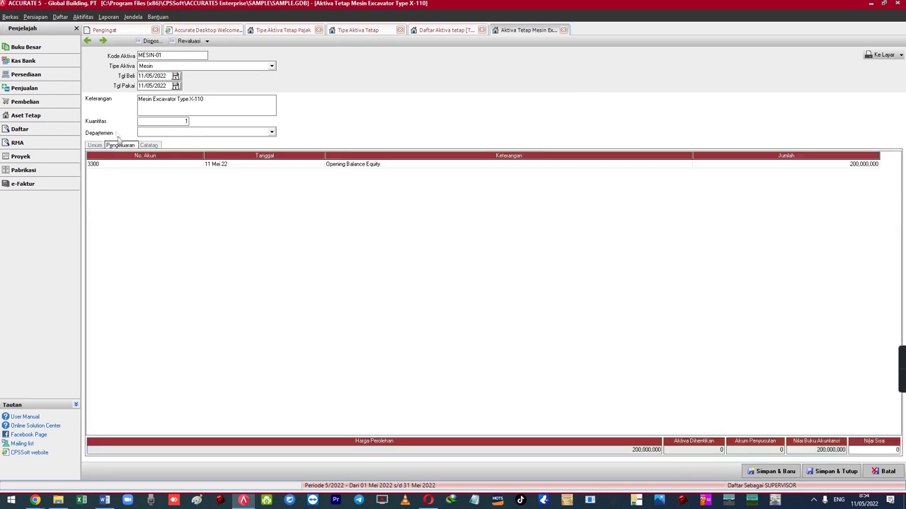
{"action": "left_click", "coordinate": [79, 17]}
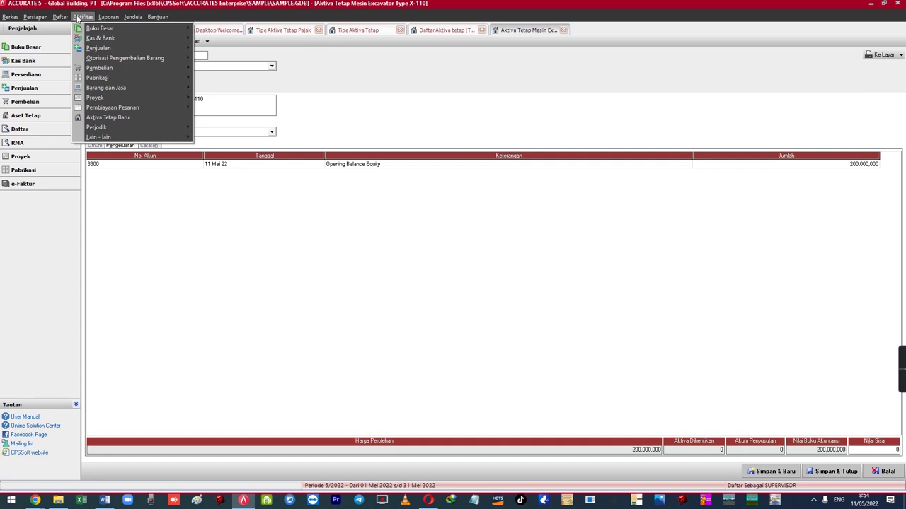
- Open the Bukti Jurnal Umum list and include Barang Roll Over, Akhir Periode and Akhir Periode Produksi entries
{"action": "mouse_move", "coordinate": [60, 16]}
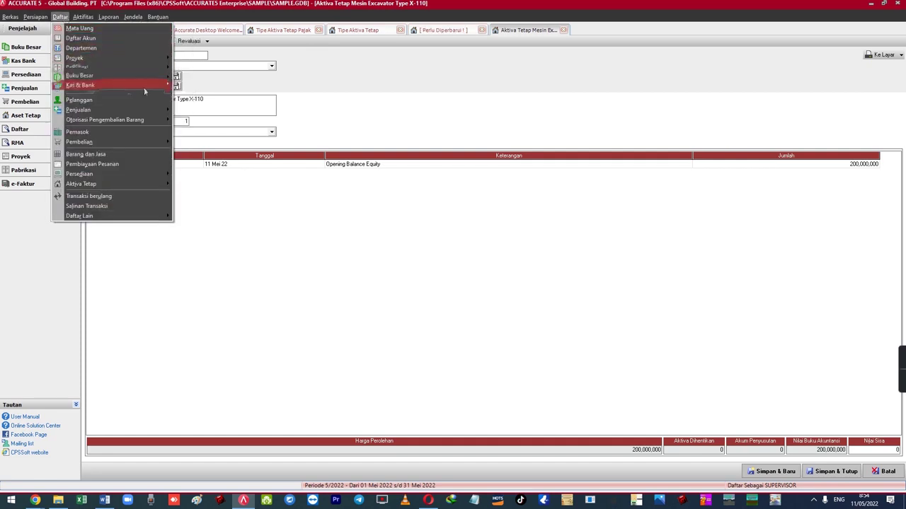
{"action": "mouse_move", "coordinate": [140, 77]}
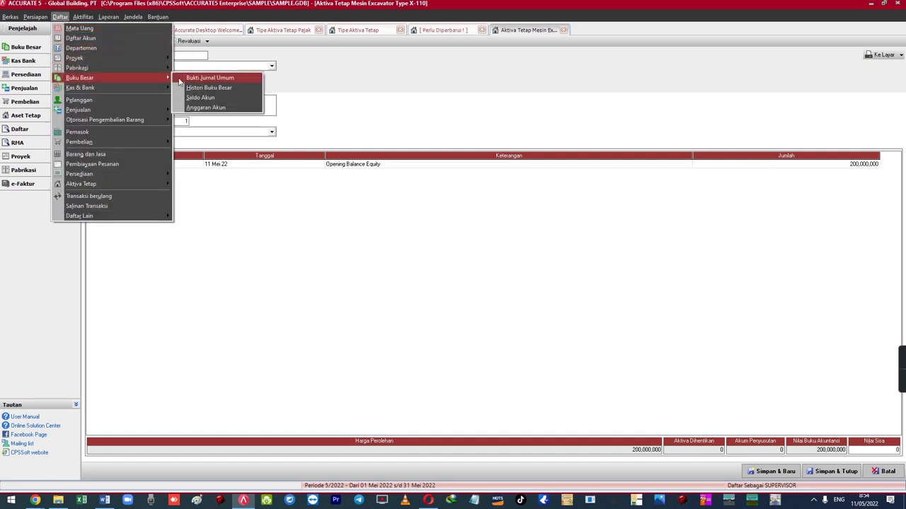
{"action": "left_click", "coordinate": [180, 79]}
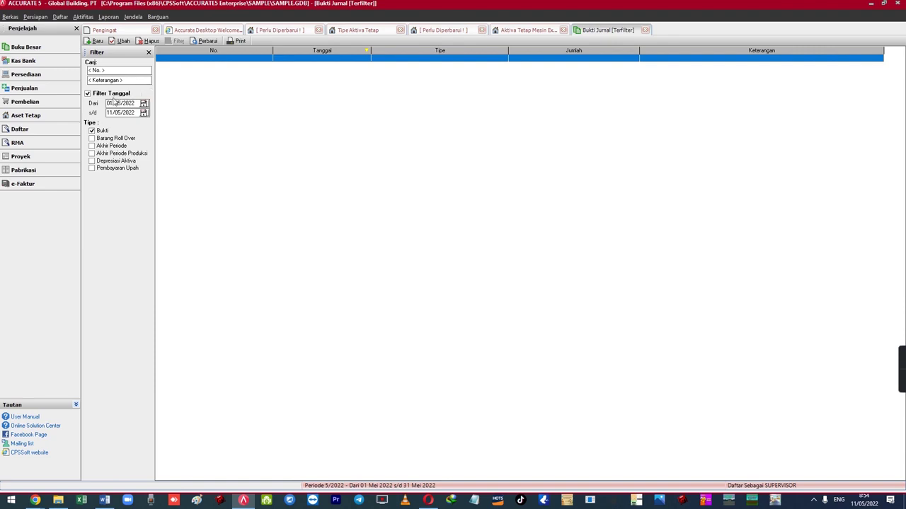
{"action": "left_click", "coordinate": [92, 139]}
{"action": "left_click", "coordinate": [92, 153]}
{"action": "left_click", "coordinate": [92, 146]}
{"action": "left_click", "coordinate": [92, 154]}
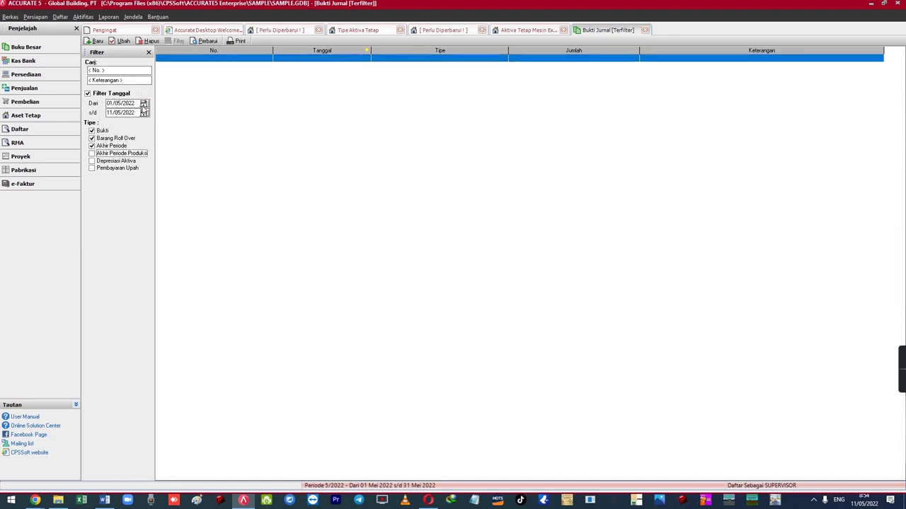
- Set the start date to 11/05/2022, add Depresiasi Aktiva and Pembayaran Upah, and refresh
{"action": "left_click", "coordinate": [144, 103]}
{"action": "left_click", "coordinate": [92, 137]}
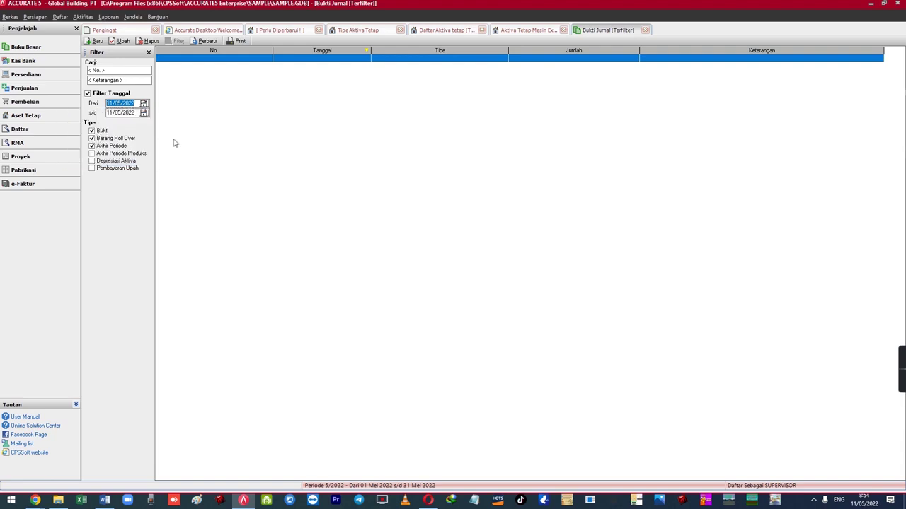
{"action": "left_click", "coordinate": [92, 162]}
{"action": "left_click", "coordinate": [92, 168]}
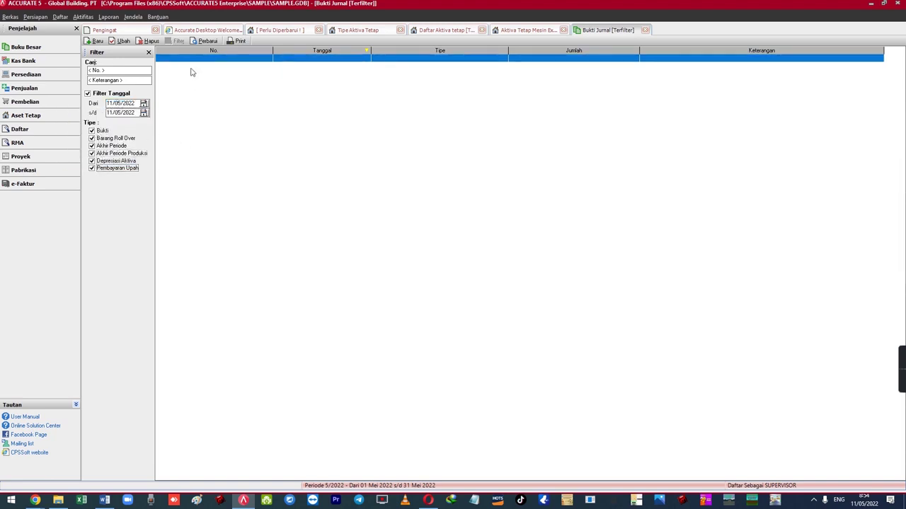
{"action": "left_click", "coordinate": [202, 41]}
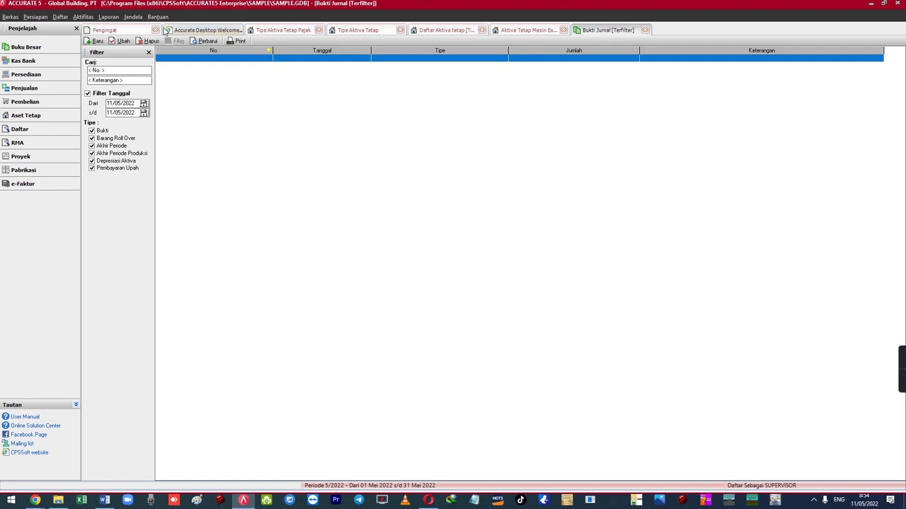
- Open Daftar Laporan and show the Buku Besar reports
{"action": "left_click", "coordinate": [60, 16]}
{"action": "mouse_move", "coordinate": [124, 16]}
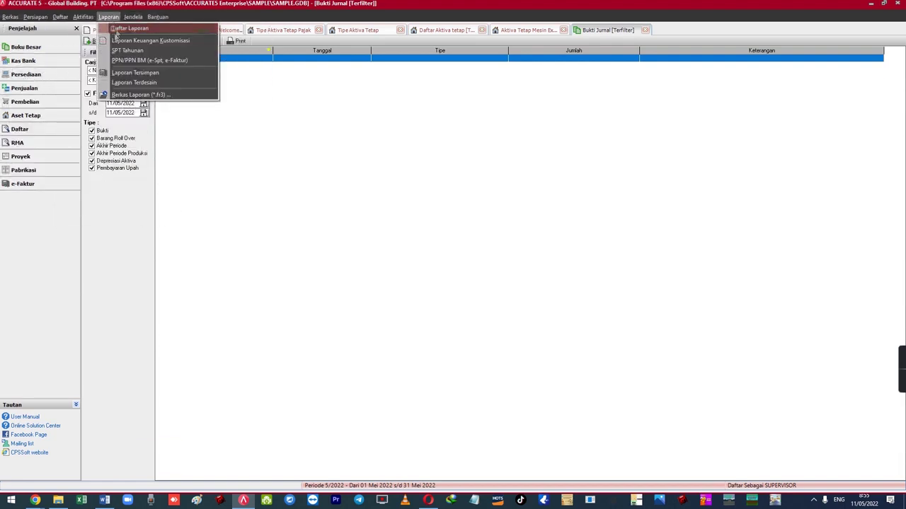
{"action": "left_click", "coordinate": [121, 29]}
{"action": "left_click", "coordinate": [117, 76]}
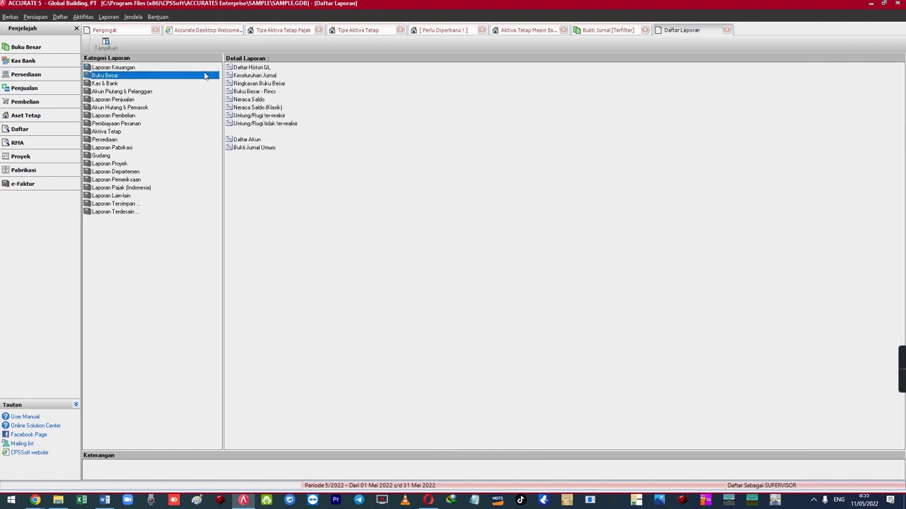
- Generate the Keseluruhan Jurnal report starting 11 May 2022
{"action": "double_click", "coordinate": [263, 76]}
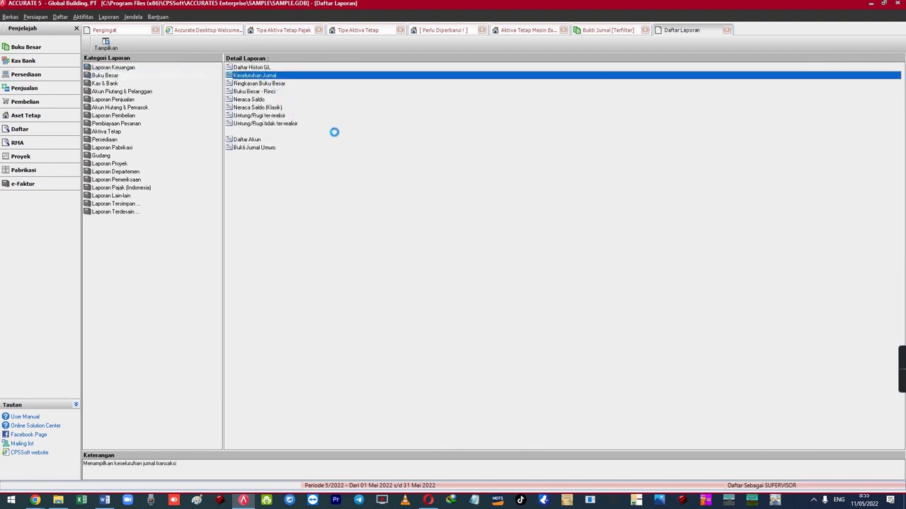
{"action": "left_click", "coordinate": [437, 176]}
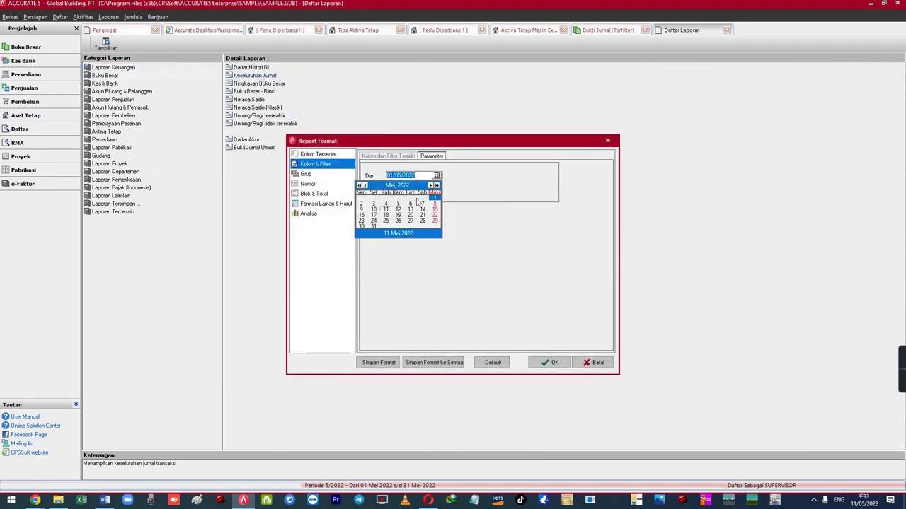
{"action": "left_click", "coordinate": [386, 210]}
{"action": "left_click", "coordinate": [550, 362]}
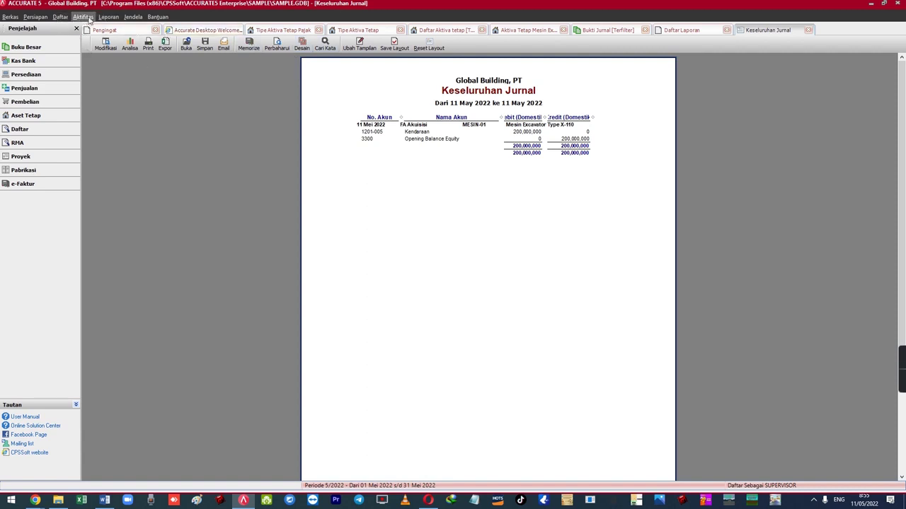
{"action": "left_click", "coordinate": [88, 17]}
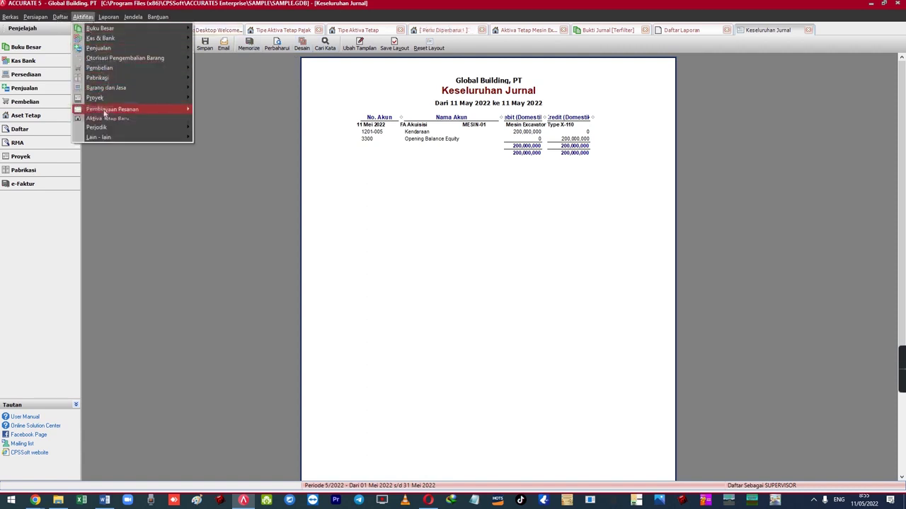
- Run Proses Akhir Bulan for Mei 2022, accepting the early-closing warning
{"action": "mouse_move", "coordinate": [108, 128]}
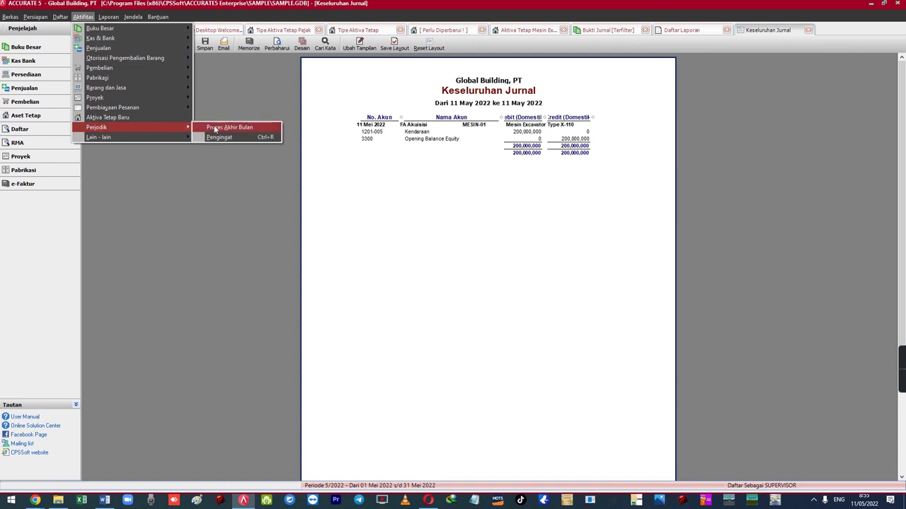
{"action": "left_click", "coordinate": [215, 127]}
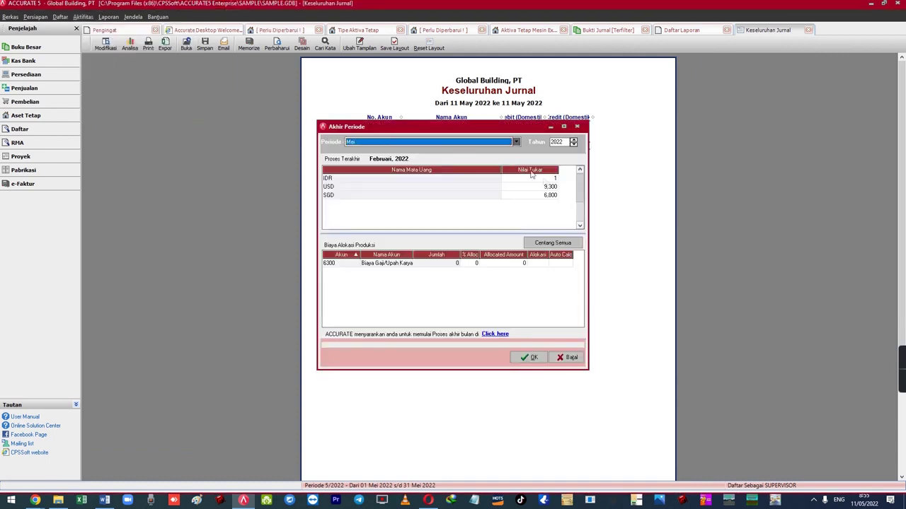
{"action": "left_click", "coordinate": [524, 355]}
{"action": "left_click", "coordinate": [440, 276]}
{"action": "left_click", "coordinate": [440, 276]}
{"action": "left_click", "coordinate": [452, 277]}
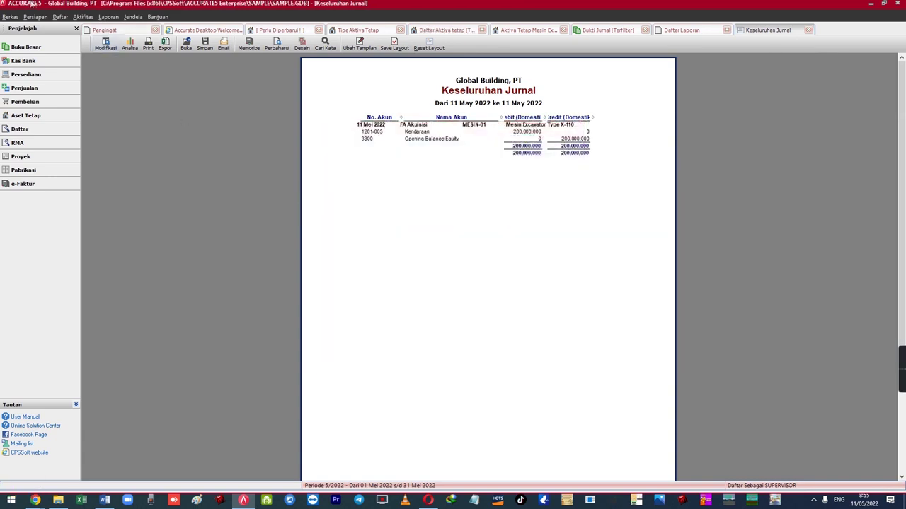
{"action": "left_click", "coordinate": [132, 16]}
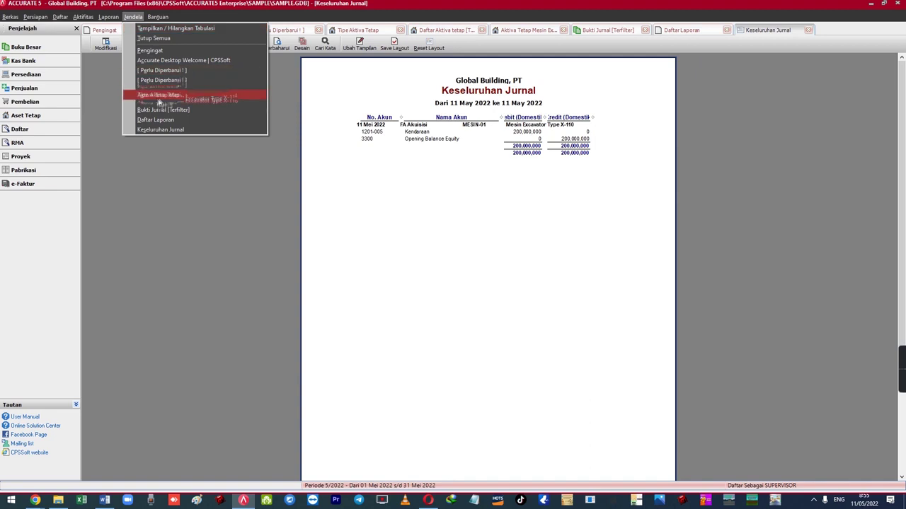
- Filter the journal vouchers up to 31/05/2022 and open voucher 1074
{"action": "left_click", "coordinate": [172, 111]}
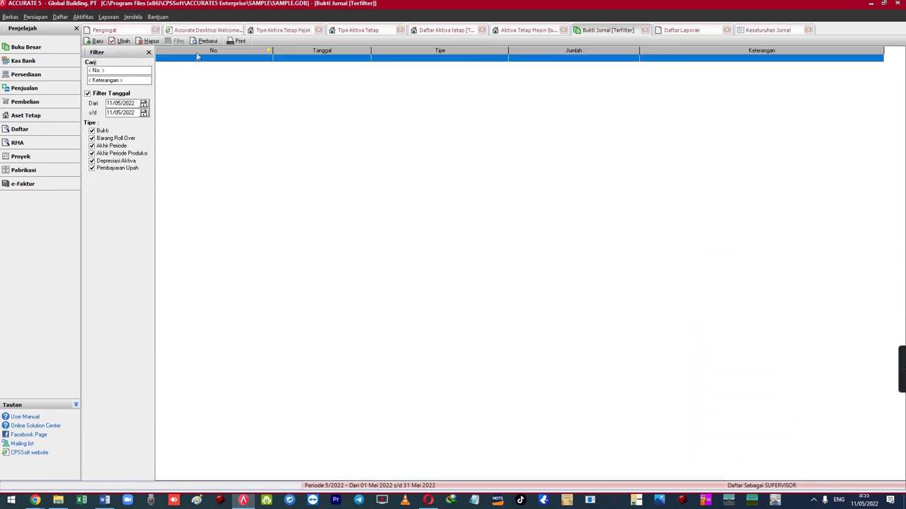
{"action": "left_click", "coordinate": [143, 114]}
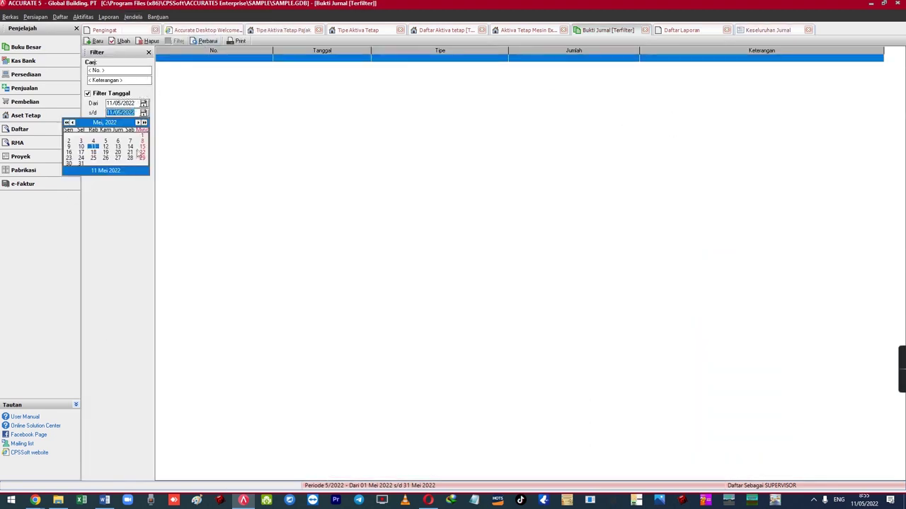
{"action": "left_click", "coordinate": [80, 164]}
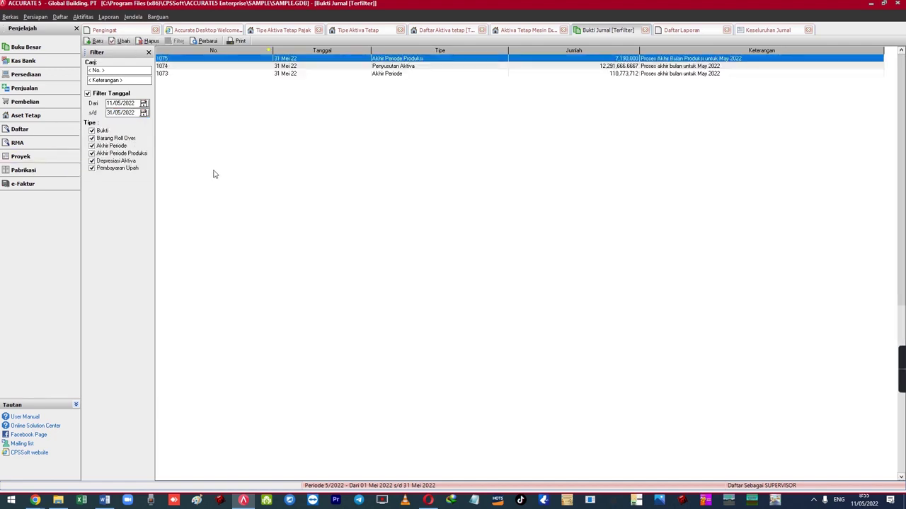
{"action": "double_click", "coordinate": [342, 67]}
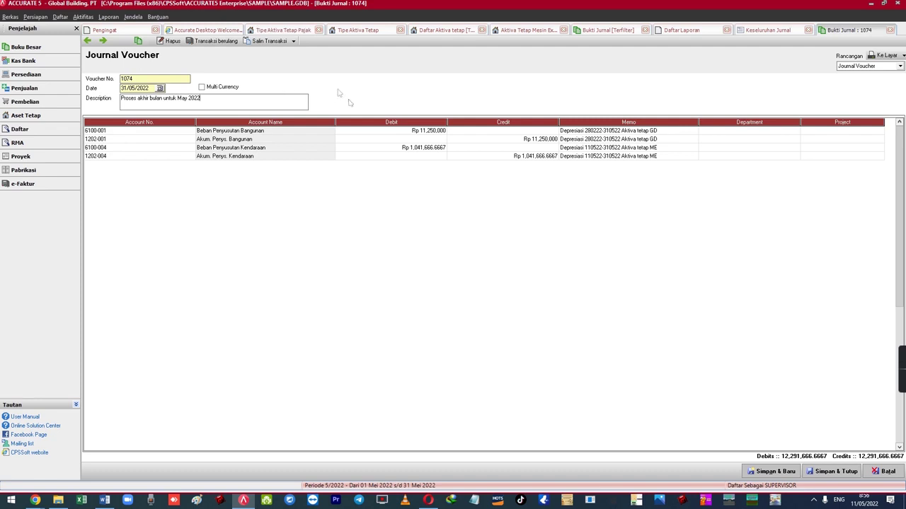
- Inspect voucher 1074's Akum. Penys. Kendaraan debit, credit and memo cells
{"action": "left_click", "coordinate": [438, 150]}
{"action": "left_click", "coordinate": [456, 158]}
{"action": "left_click", "coordinate": [437, 149]}
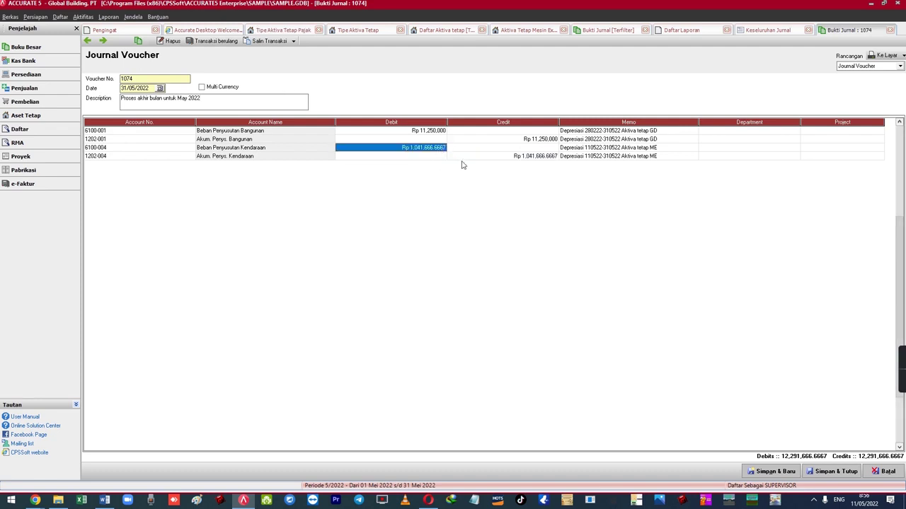
{"action": "left_click", "coordinate": [456, 158]}
{"action": "mouse_move", "coordinate": [699, 121]}
{"action": "left_mouse_down"}
{"action": "mouse_move", "coordinate": [723, 121]}
{"action": "mouse_move", "coordinate": [706, 121]}
{"action": "left_mouse_up"}
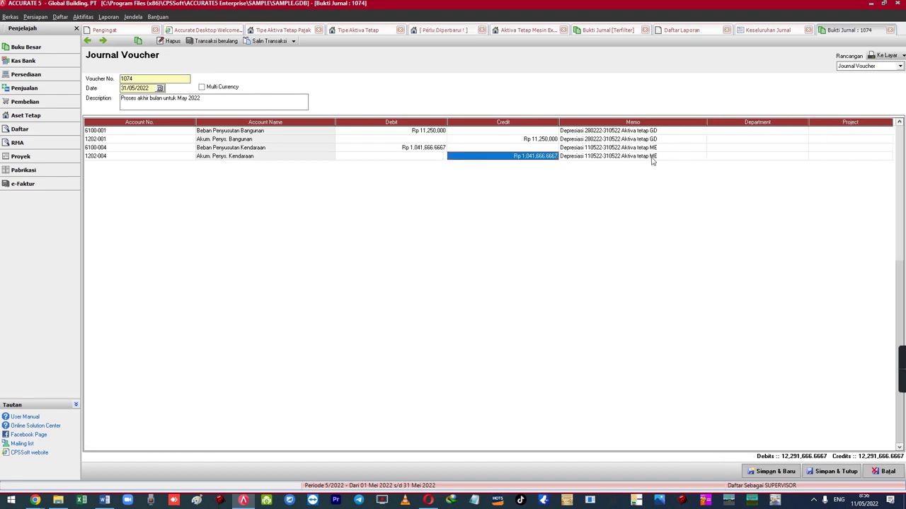
{"action": "left_click", "coordinate": [646, 156]}
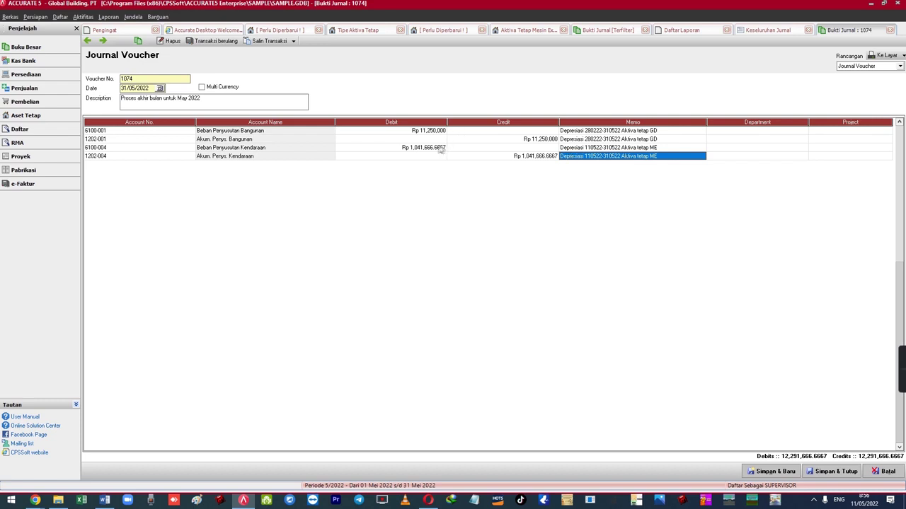
{"action": "left_click", "coordinate": [440, 149]}
{"action": "left_click", "coordinate": [482, 156]}
{"action": "left_click", "coordinate": [669, 148]}
{"action": "left_click", "coordinate": [668, 157]}
{"action": "left_click", "coordinate": [671, 149]}
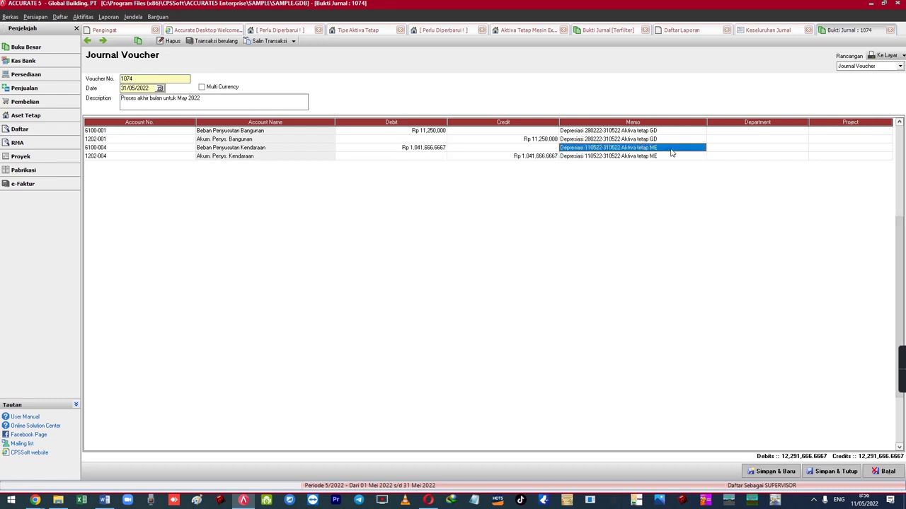
- Compare the 1,041,666.6667 vehicle depreciation debit and credit, then launch Calculator
{"action": "left_click", "coordinate": [440, 149]}
{"action": "left_click", "coordinate": [454, 156]}
{"action": "left_click", "coordinate": [440, 148]}
{"action": "left_click", "coordinate": [451, 157]}
{"action": "left_click", "coordinate": [439, 148]}
{"action": "left_click", "coordinate": [451, 157]}
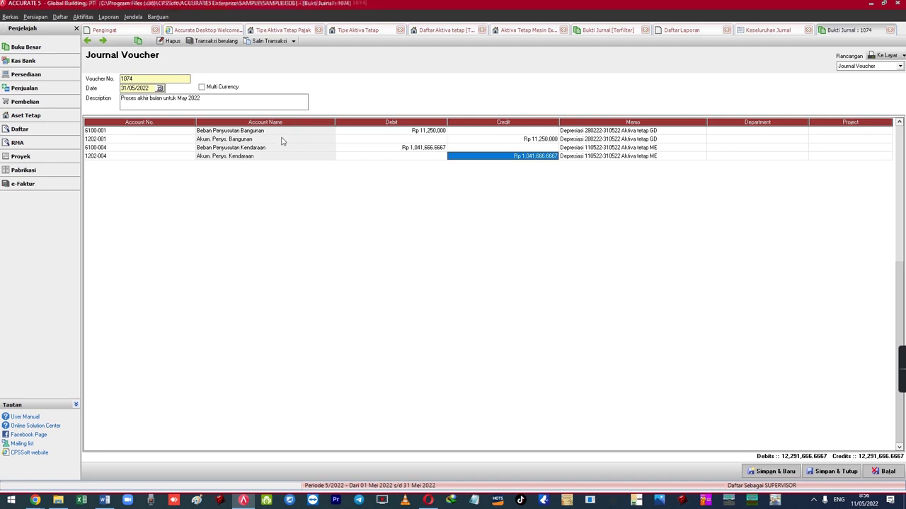
{"action": "key", "text": "XF86Calculator"}
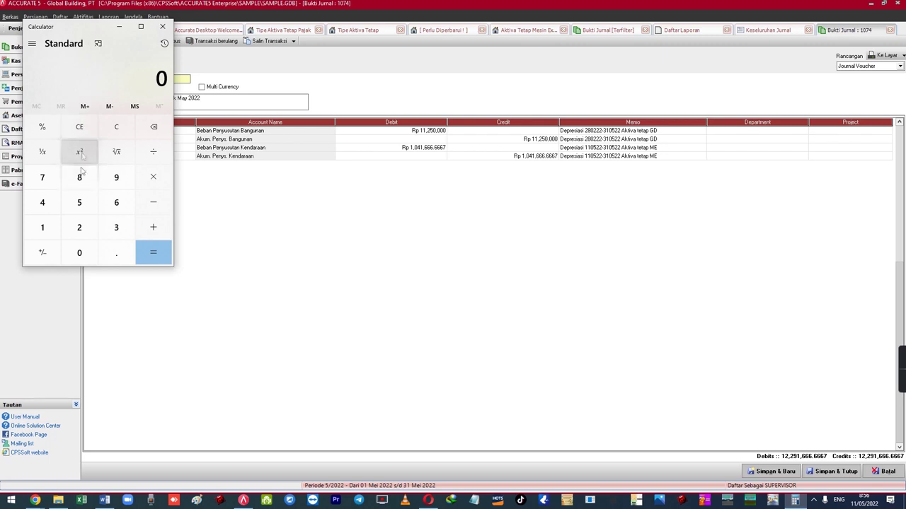
- Key in the 200,000,000 acquisition cost and divide it by 12
{"action": "left_click", "coordinate": [79, 227]}
{"action": "left_click", "coordinate": [80, 253]}
{"action": "double_click", "coordinate": [79, 253]}
{"action": "double_click", "coordinate": [80, 253]}
{"action": "left_click", "coordinate": [80, 252]}
{"action": "double_click", "coordinate": [79, 252]}
{"action": "left_click", "coordinate": [153, 152]}
{"action": "left_click", "coordinate": [42, 227]}
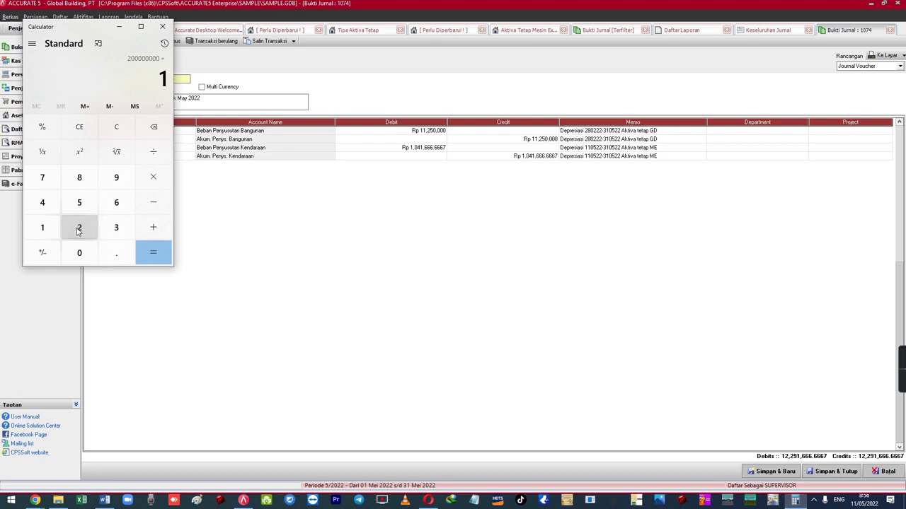
{"action": "left_click", "coordinate": [80, 227]}
- Divide by 16 to get 1,041,666.67, then move the calculator down and minimize it
{"action": "left_click", "coordinate": [152, 151]}
{"action": "left_click", "coordinate": [42, 227]}
{"action": "left_click", "coordinate": [116, 202]}
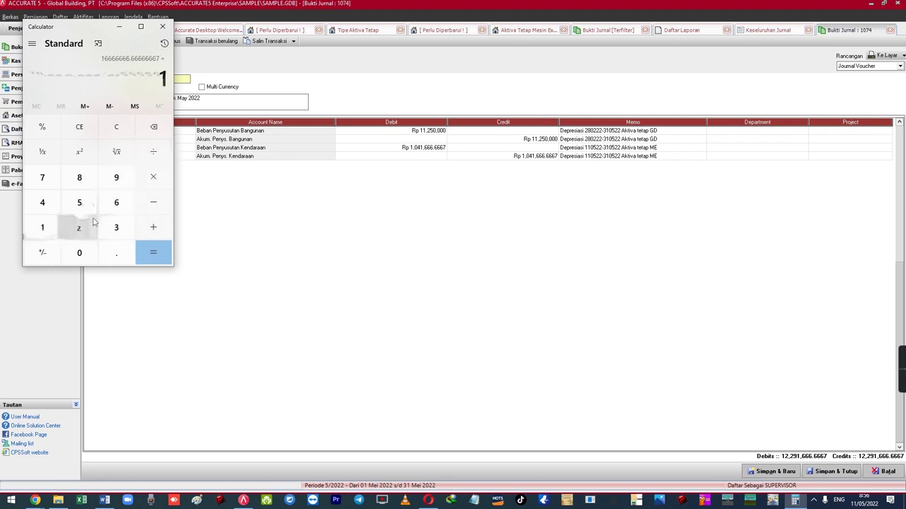
{"action": "left_click", "coordinate": [152, 251]}
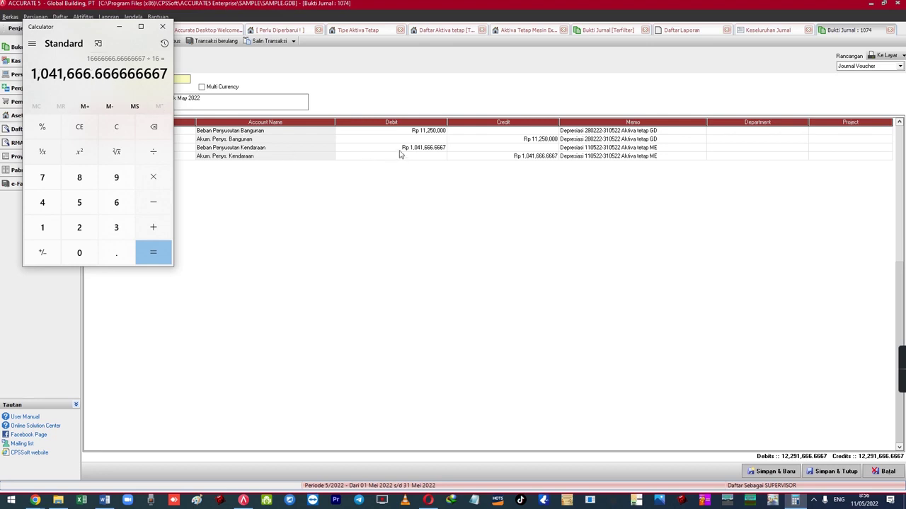
{"action": "left_click_drag", "start_coordinate": [98, 31], "coordinate": [96, 115]}
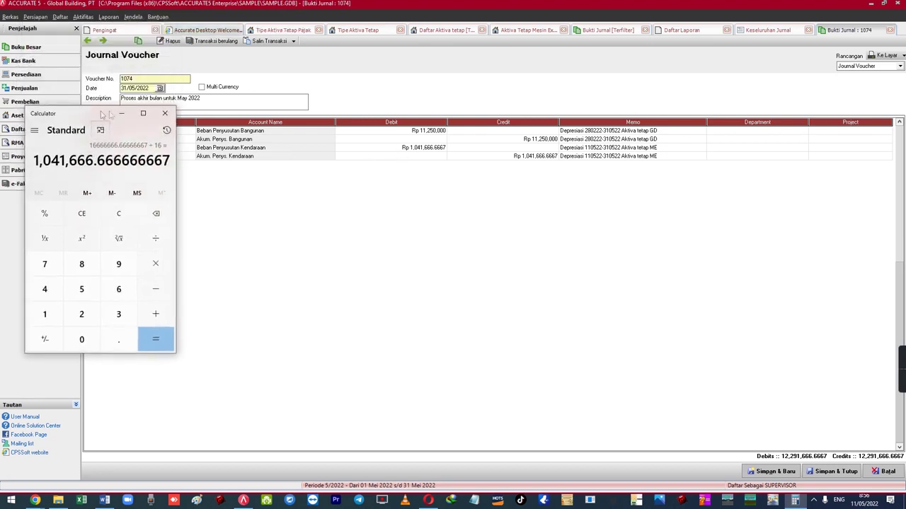
{"action": "left_click", "coordinate": [117, 110]}
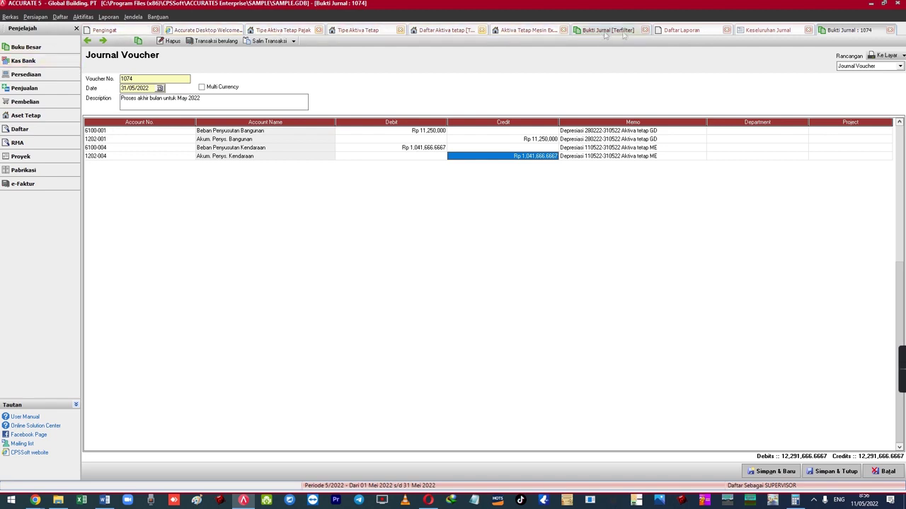
- Open the MESIN-01 excavator's Pengeluaran page showing book value 198,958,333.33 and select Nilai Sisa
{"action": "left_click", "coordinate": [83, 16]}
{"action": "left_click", "coordinate": [130, 118]}
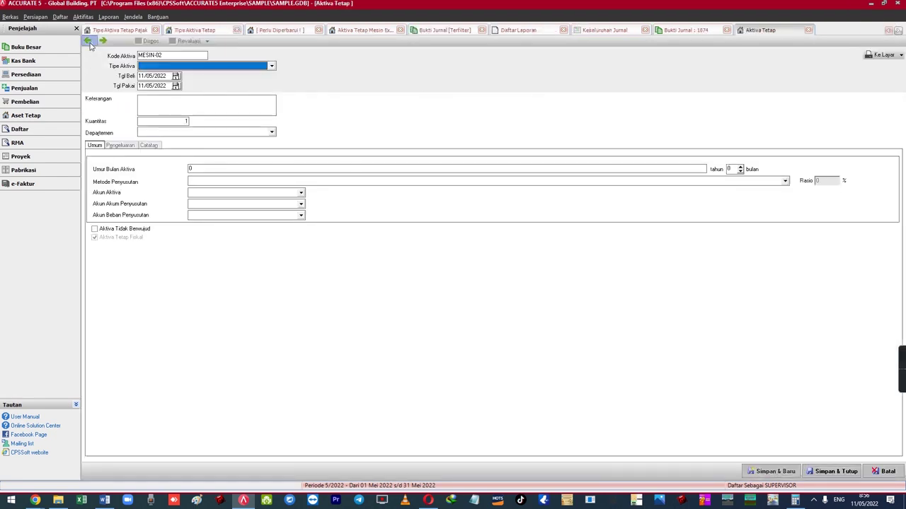
{"action": "left_click", "coordinate": [121, 145]}
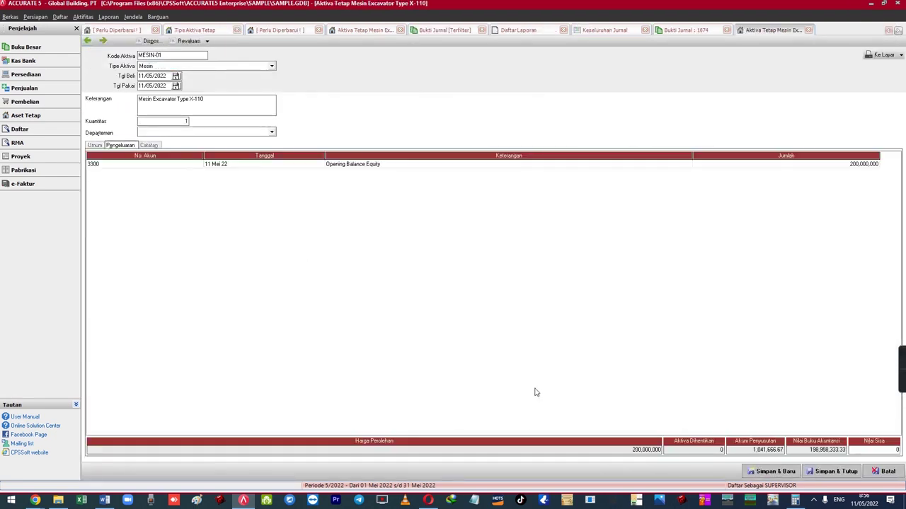
{"action": "left_click", "coordinate": [872, 452]}
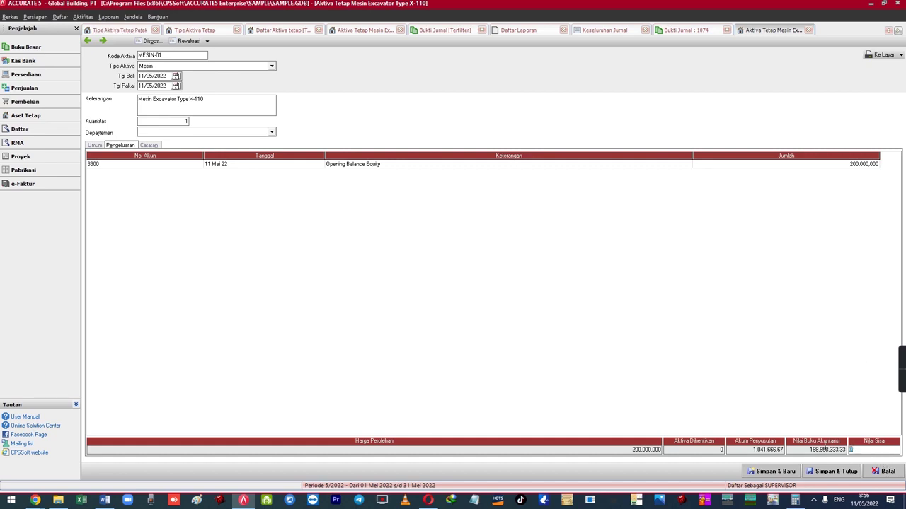
{"action": "key", "text": "Return"}
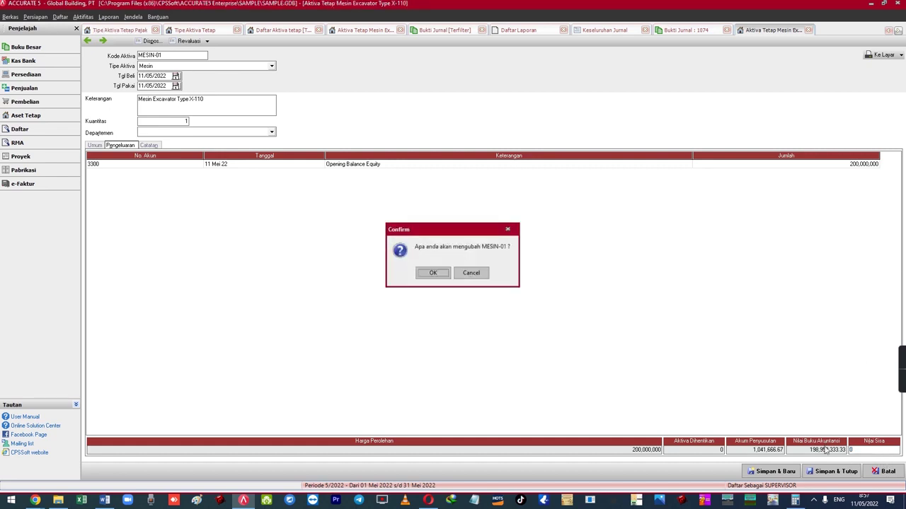
- Confirm the edit, enter a 10,000,000 Nilai Sisa, then delete it again
{"action": "key", "text": "Return"}
{"action": "key", "text": "Return"}
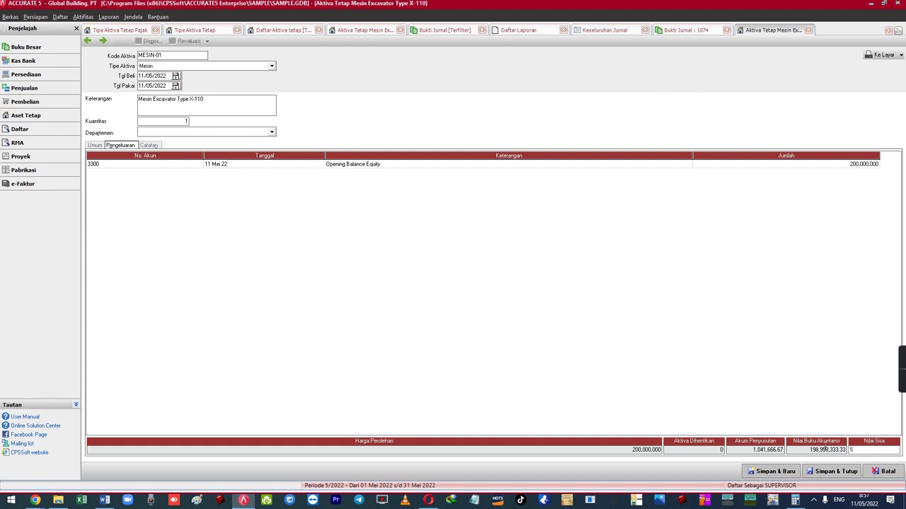
{"action": "type", "text": "0"}
{"action": "type", "text": "0,000,00"}
{"action": "key", "text": "Tab"}
{"action": "left_click", "coordinate": [780, 167]}
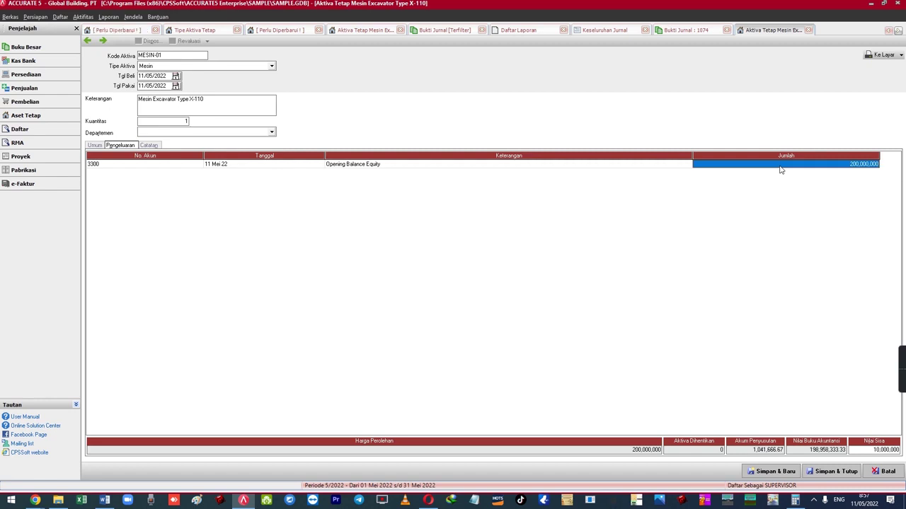
{"action": "left_click", "coordinate": [869, 450]}
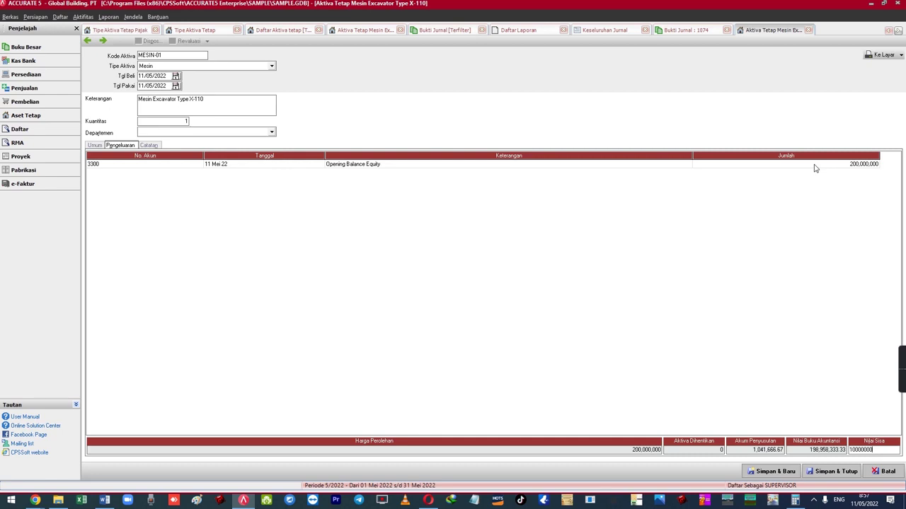
{"action": "left_click_drag", "start_coordinate": [884, 451], "coordinate": [808, 451]}
{"action": "key", "text": "BackSpace"}
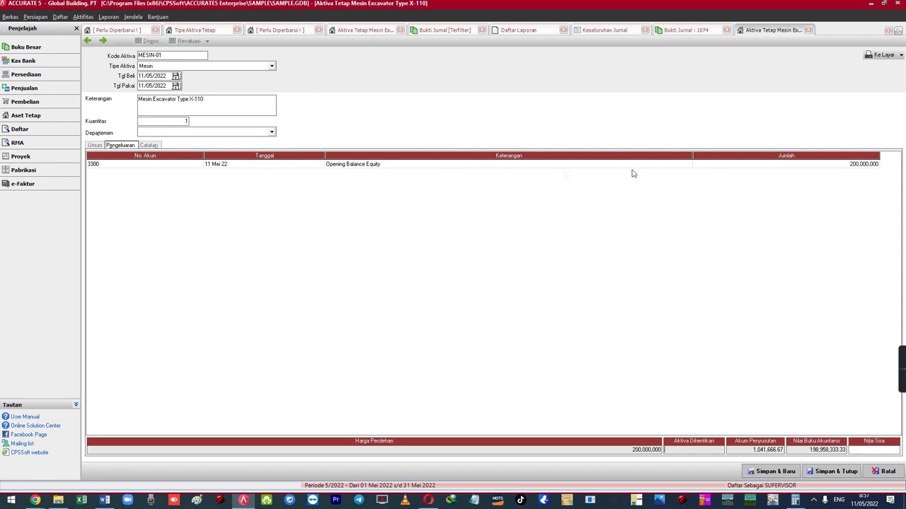
- Review the 3300 expenditure row's amount, account and date, then return to the Umum tab
{"action": "left_click", "coordinate": [750, 165]}
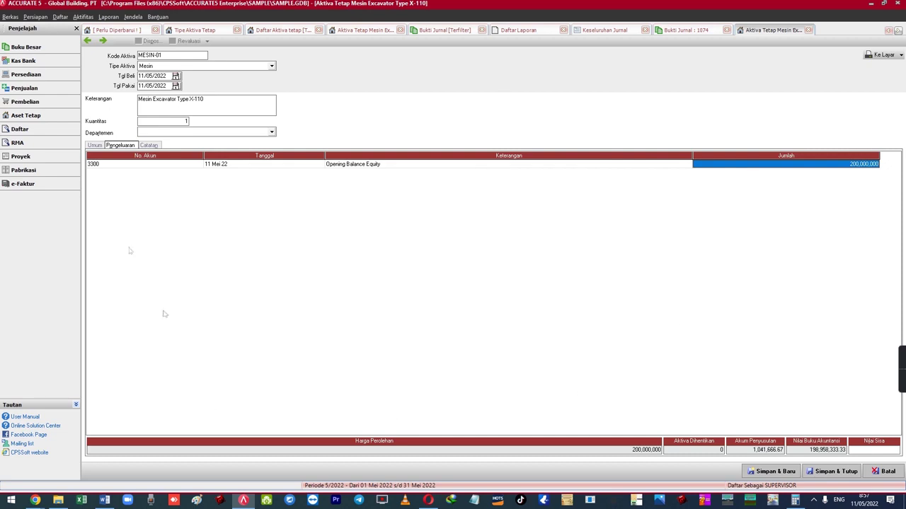
{"action": "left_click", "coordinate": [132, 166]}
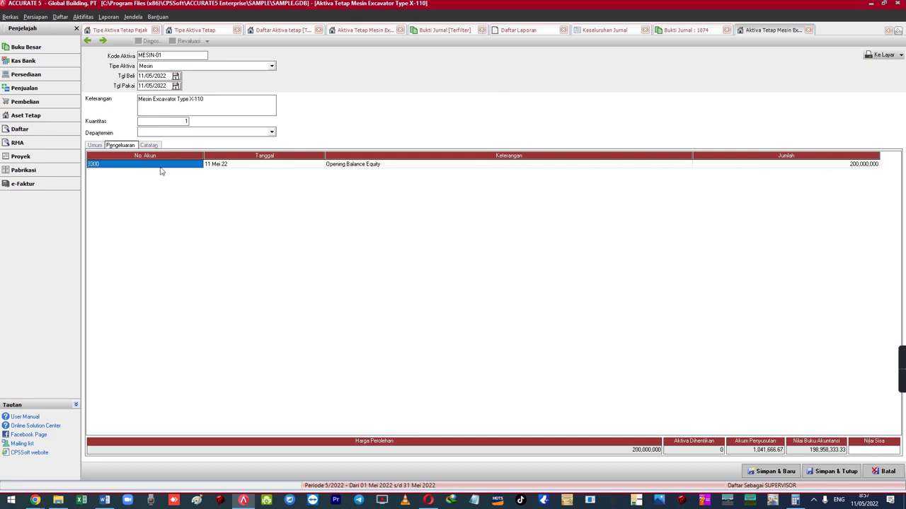
{"action": "left_click", "coordinate": [288, 166]}
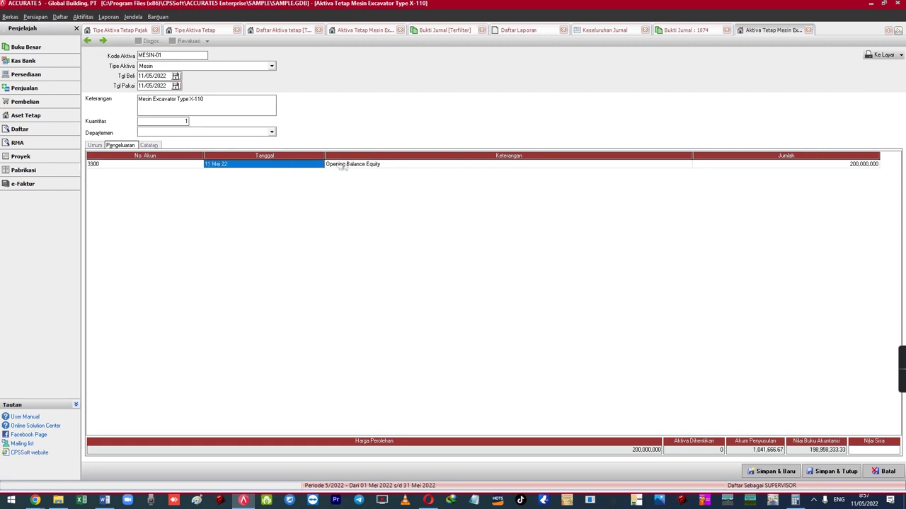
{"action": "left_click", "coordinate": [94, 145]}
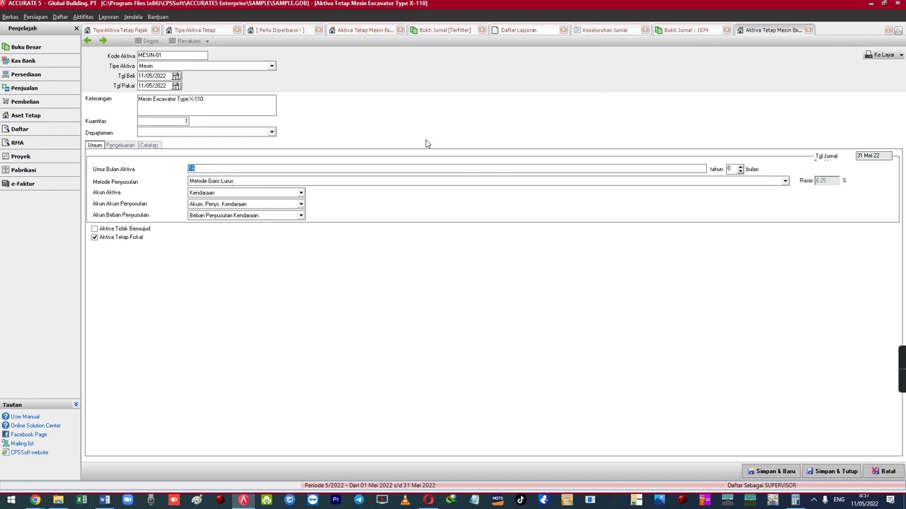
- Close the excavator asset record, discarding its unsaved changes
{"action": "left_click", "coordinate": [165, 133]}
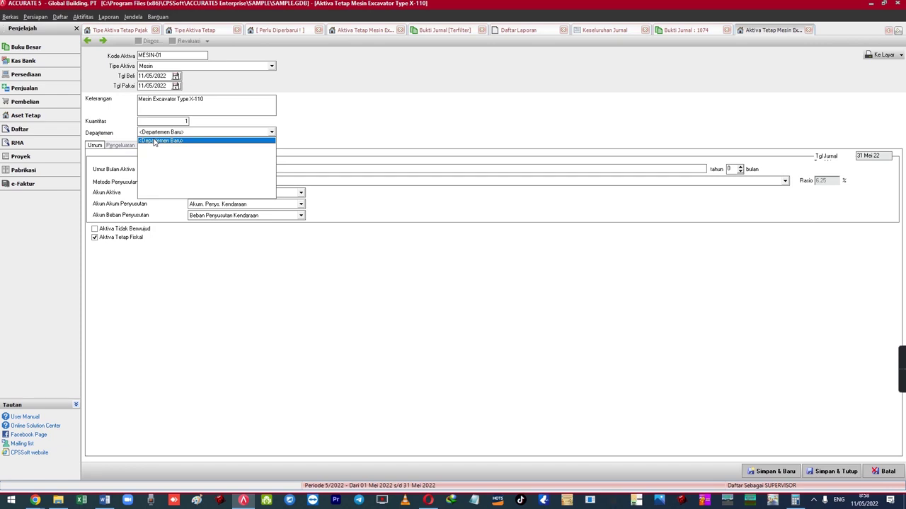
{"action": "left_click", "coordinate": [67, 18]}
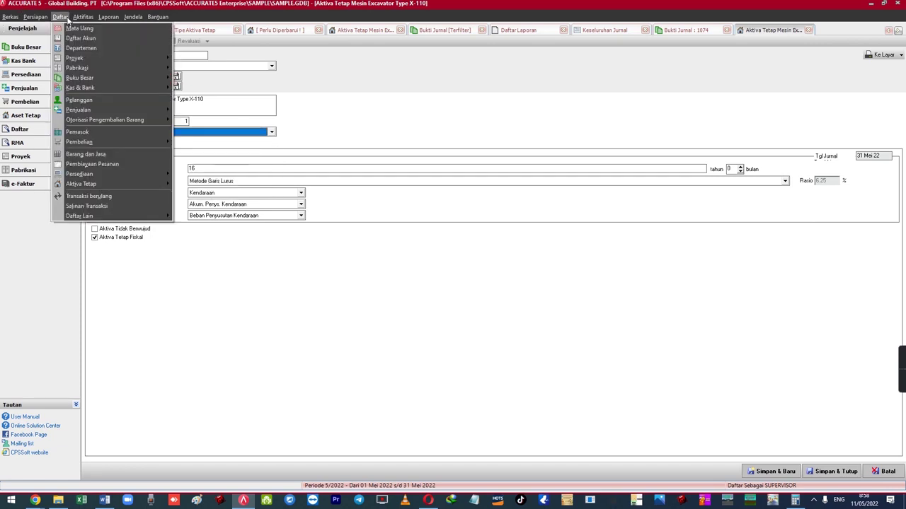
{"action": "left_click", "coordinate": [364, 292]}
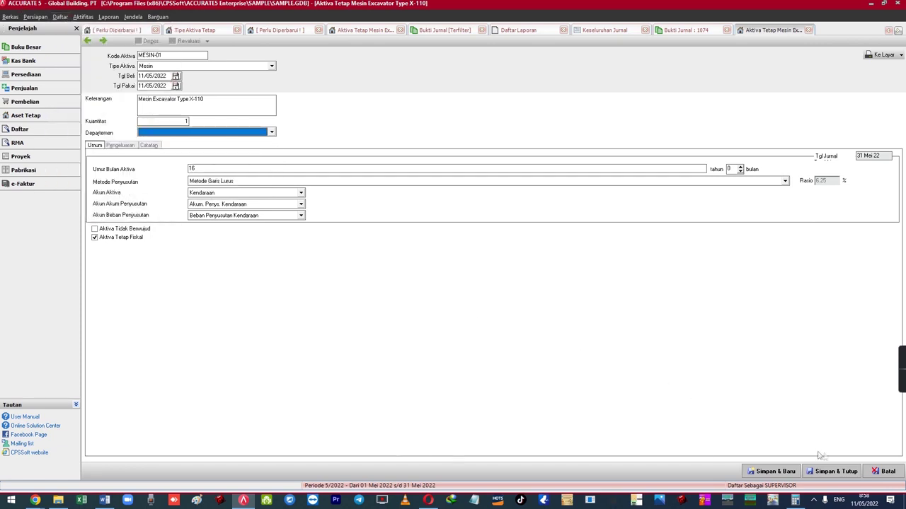
{"action": "left_click", "coordinate": [875, 471]}
{"action": "left_click", "coordinate": [459, 276]}
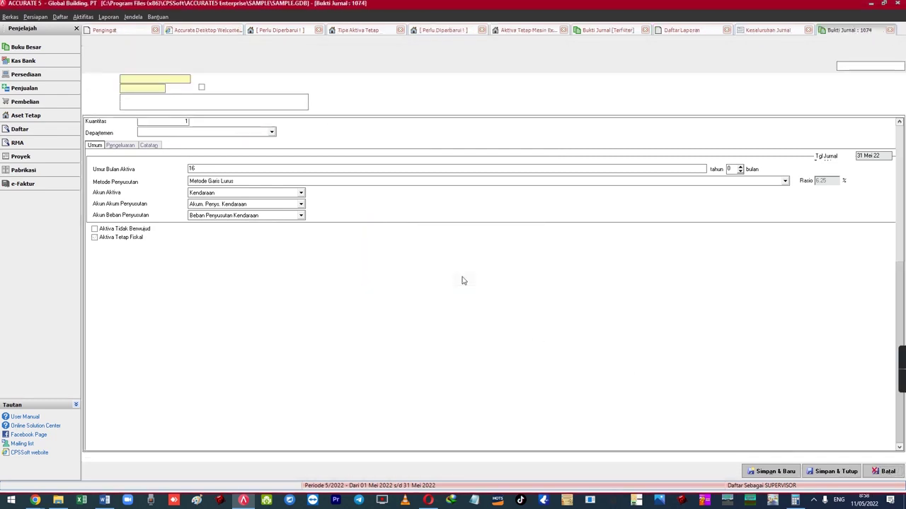
- Review case 2, MELALUI PEMBELIAN TUNAI, in the Word notes, then return to journal voucher 1074
{"action": "key", "text": "alt+Tab"}
{"action": "left_click", "coordinate": [372, 223]}
{"action": "key", "text": "alt+Tab"}
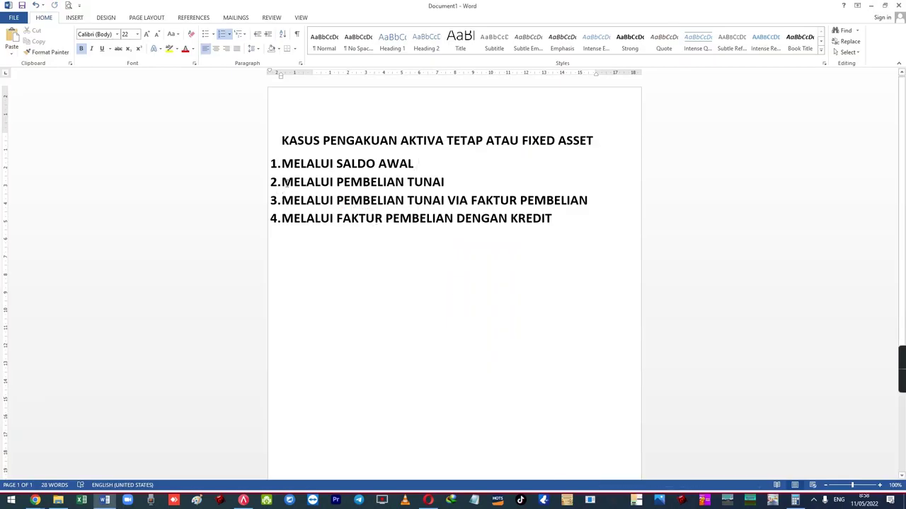
{"action": "left_click_drag", "start_coordinate": [285, 183], "coordinate": [443, 182]}
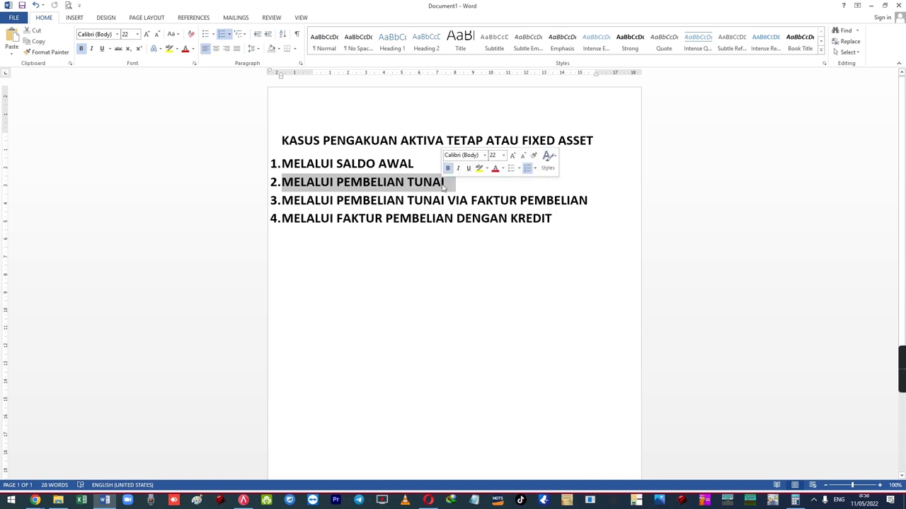
{"action": "left_click", "coordinate": [429, 184]}
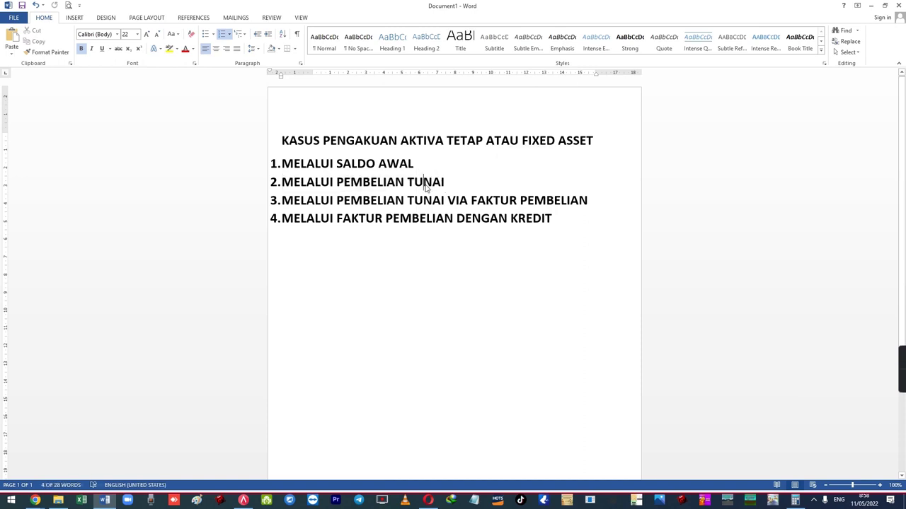
{"action": "left_click", "coordinate": [243, 500]}
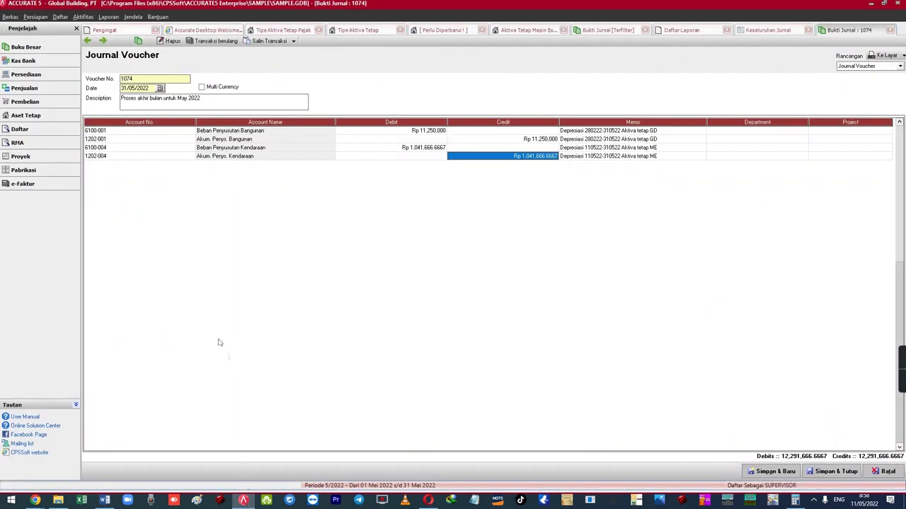
- Open a new Other Payment form from the Kas & Bank activities
{"action": "left_click", "coordinate": [81, 17]}
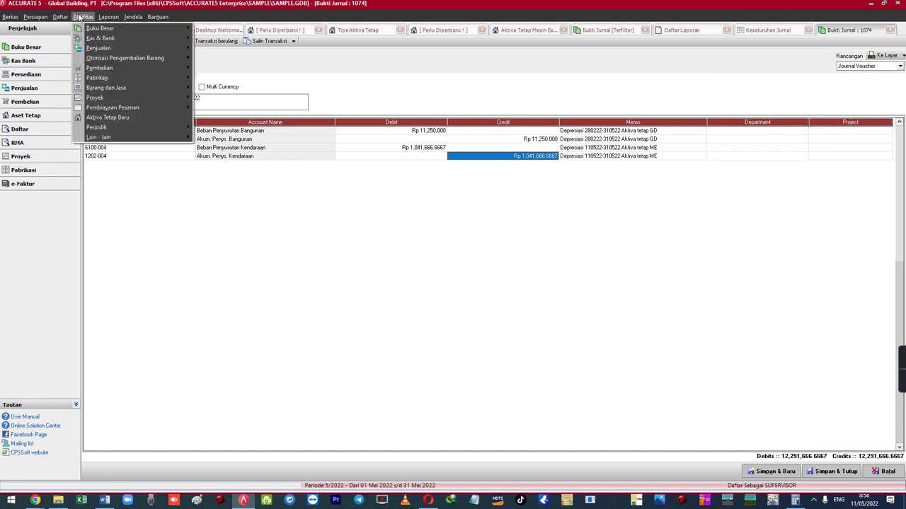
{"action": "mouse_move", "coordinate": [110, 30]}
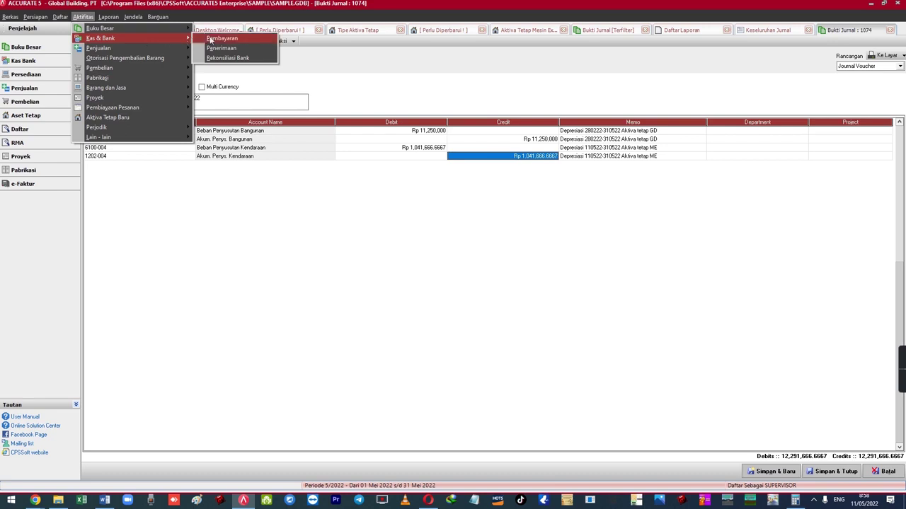
{"action": "left_click", "coordinate": [216, 35]}
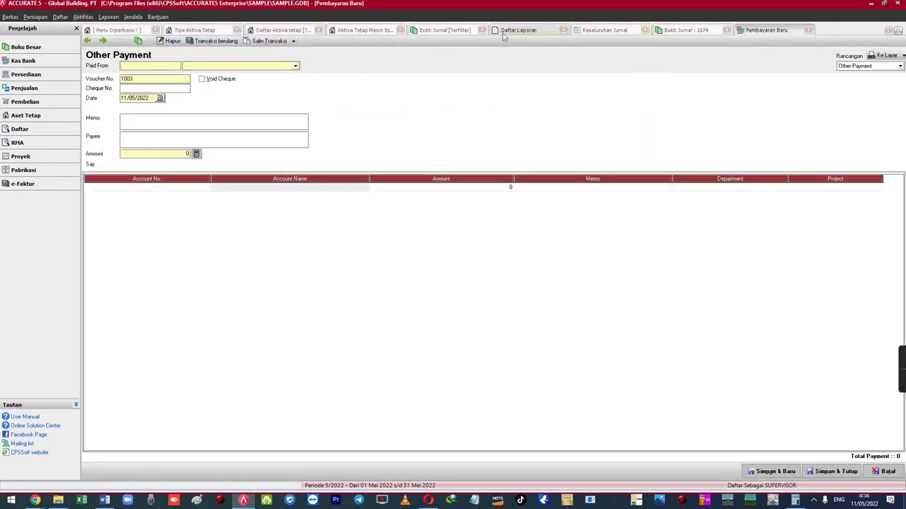
- Close the Mesin Excavator Type X-110 asset tab to return to Daftar Aktiva Tetap
{"action": "left_click", "coordinate": [336, 30]}
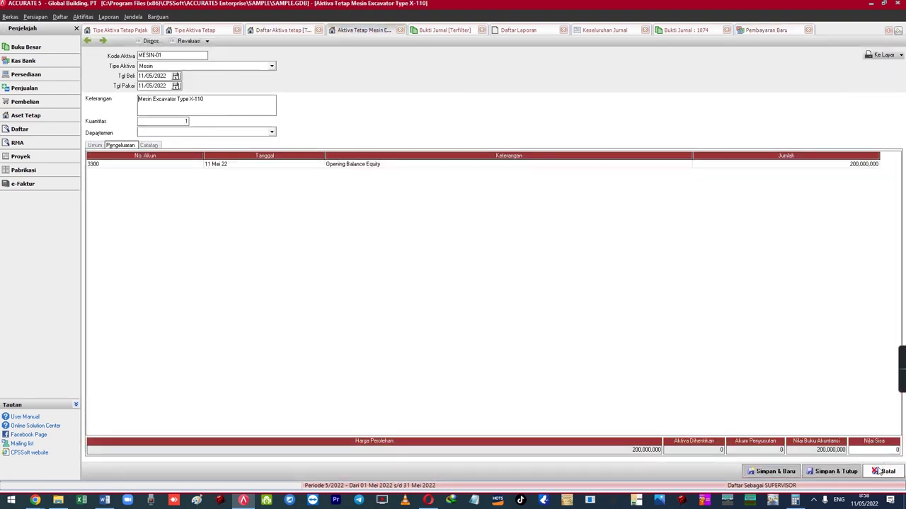
{"action": "key", "text": "Escape"}
{"action": "left_click", "coordinate": [83, 16]}
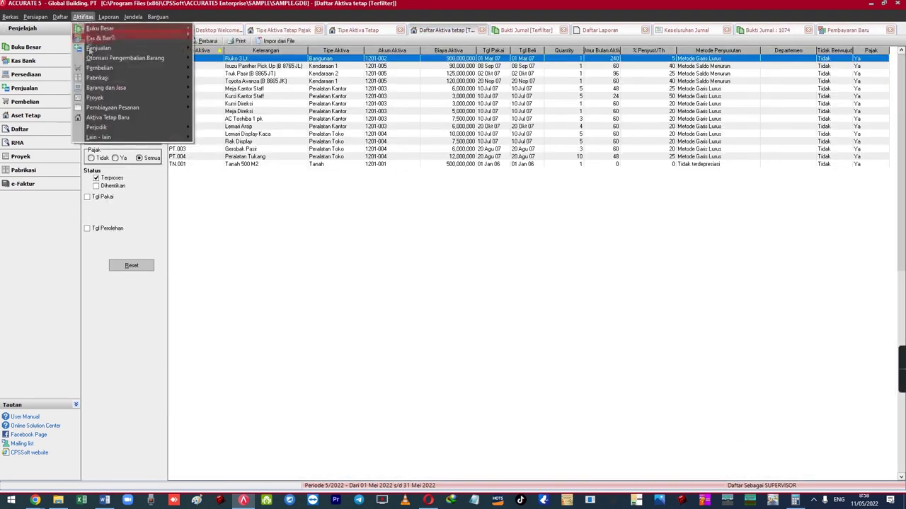
- Start new asset MESIN-02, type Mesin, with a 16-period useful life and Garis Lurus depreciation
{"action": "left_click", "coordinate": [108, 117]}
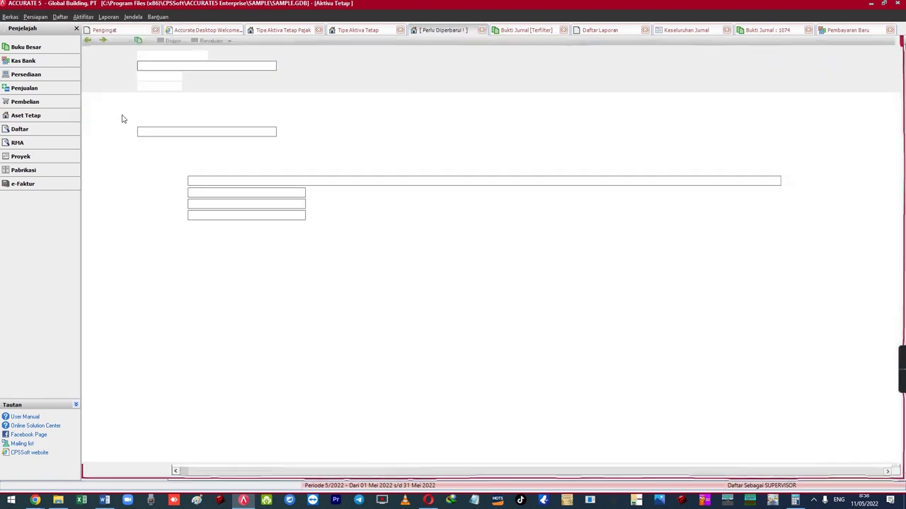
{"action": "left_click", "coordinate": [150, 67]}
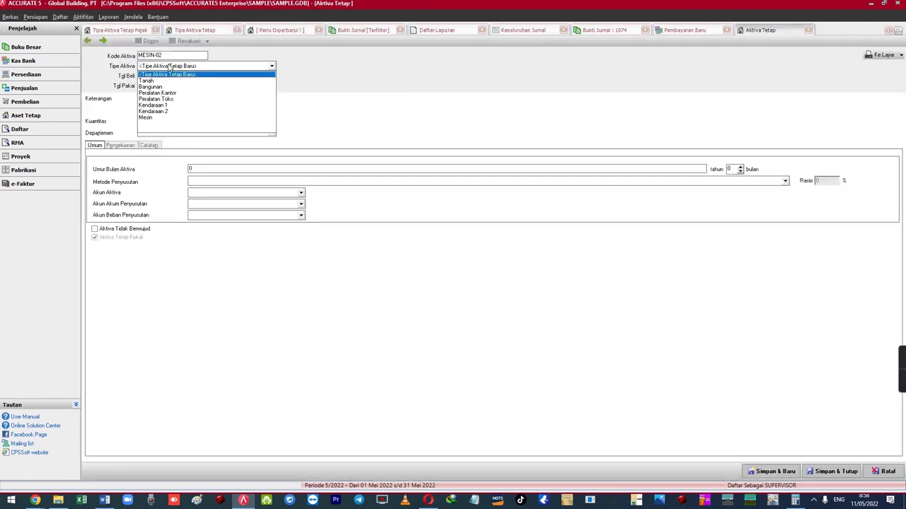
{"action": "left_click", "coordinate": [160, 119]}
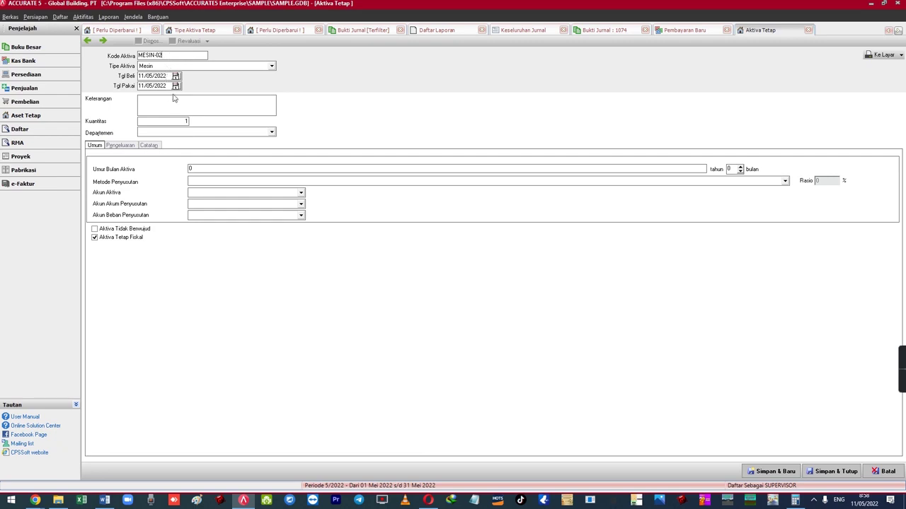
{"action": "type", "text": "n Excavator Type X"}
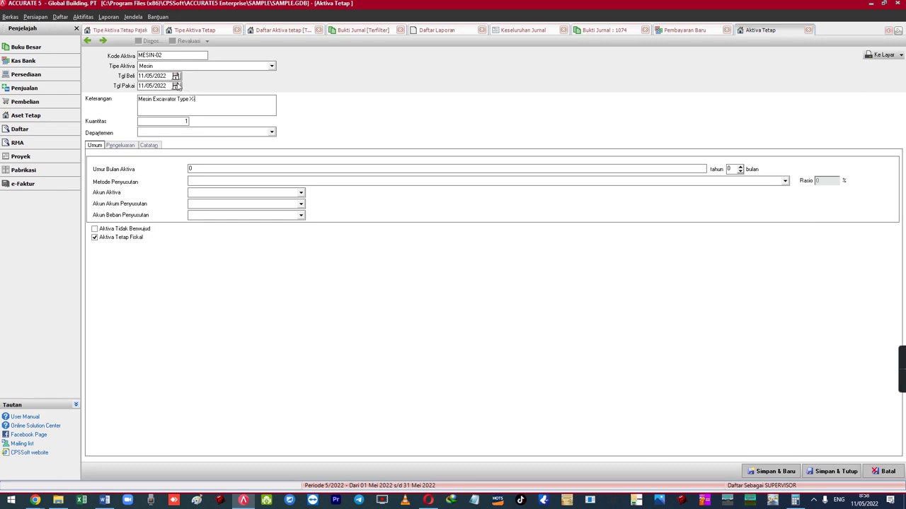
{"action": "key", "text": "Tab"}
{"action": "type", "text": "16"}
{"action": "key", "text": "Tab"}
{"action": "key", "text": "Tab"}
{"action": "key", "text": "Down"}
{"action": "key", "text": "Down"}
{"action": "key", "text": "Down"}
{"action": "key", "text": "Return"}
- Set the asset account to Kendaraan and accumulated depreciation to Akum. Penys. Kendaraan
{"action": "key", "text": "Tab"}
{"action": "key", "text": "Down"}
{"action": "key", "text": "Down"}
{"action": "key", "text": "Down"}
{"action": "key", "text": "Down"}
{"action": "key", "text": "Down"}
{"action": "key", "text": "Down"}
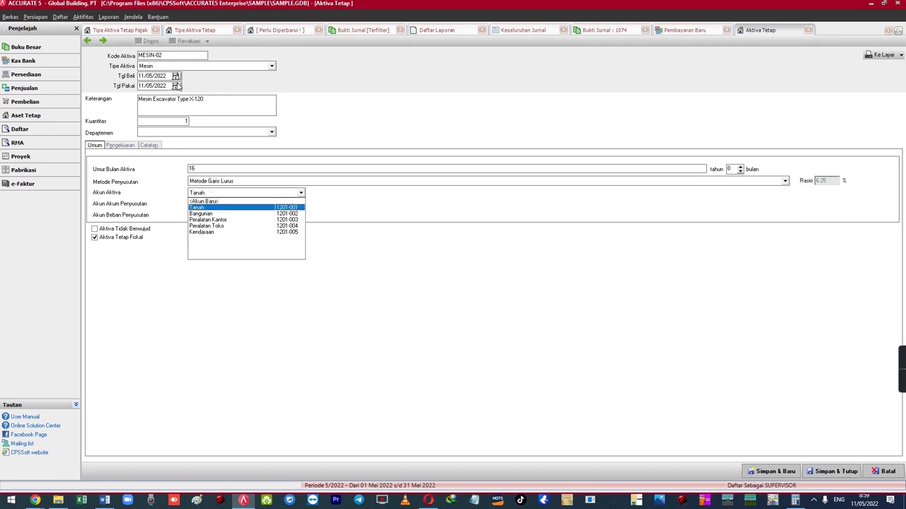
{"action": "key", "text": "Escape"}
{"action": "key", "text": "Tab"}
{"action": "key", "text": "shift+Tab"}
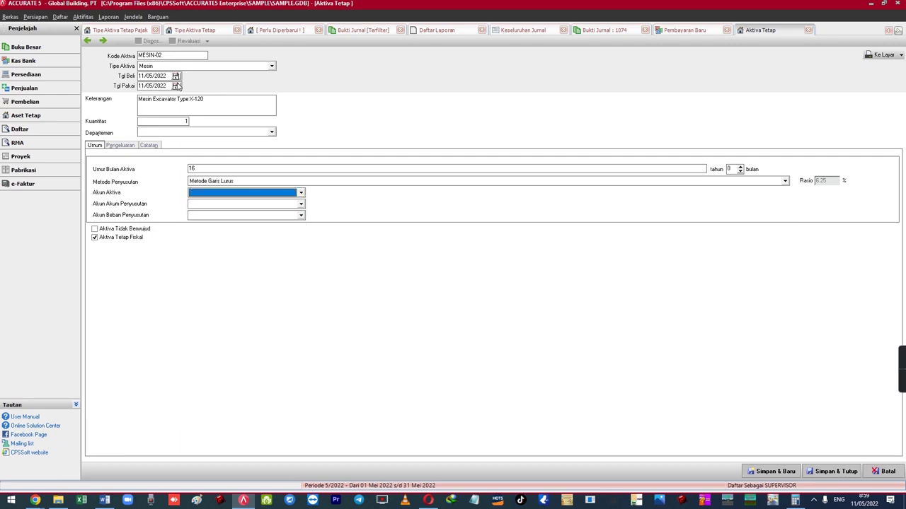
{"action": "key", "text": "Down"}
{"action": "key", "text": "Down"}
{"action": "key", "text": "Down"}
{"action": "key", "text": "Down"}
{"action": "key", "text": "Down"}
{"action": "key", "text": "Down"}
{"action": "key", "text": "Return"}
{"action": "key", "text": "Tab"}
{"action": "key", "text": "Down"}
{"action": "key", "text": "Down"}
{"action": "key", "text": "Down"}
{"action": "key", "text": "Down"}
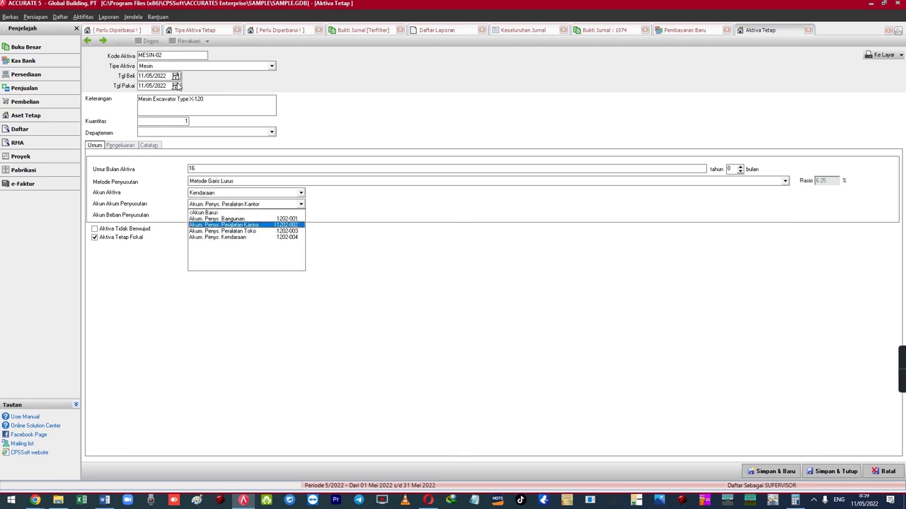
{"action": "key", "text": "Return"}
{"action": "key", "text": "Tab"}
- Set the depreciation expense account to Beban Penyusutan Kendaraan
{"action": "key", "text": "Down"}
{"action": "type", "text": "Beba"}
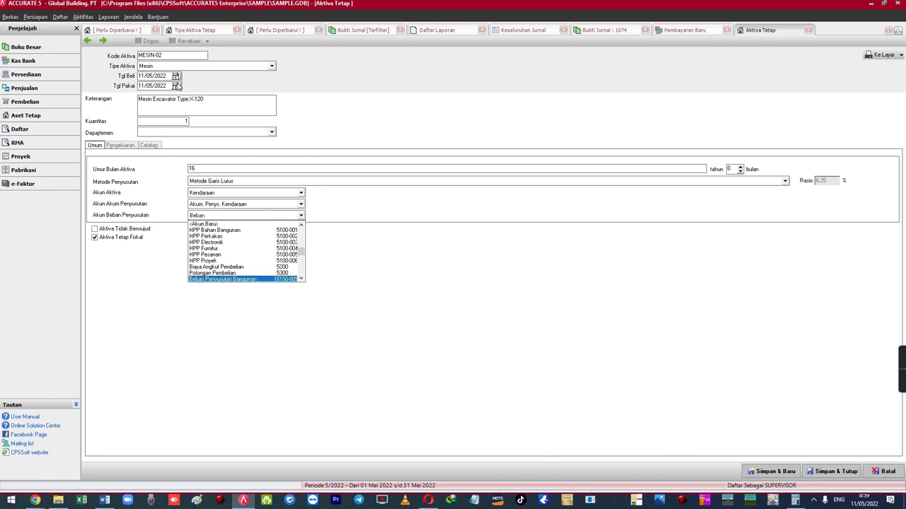
{"action": "type", "text": "n Pen"}
{"action": "key", "text": "Down"}
{"action": "key", "text": "Down"}
{"action": "key", "text": "Down"}
{"action": "key", "text": "Down"}
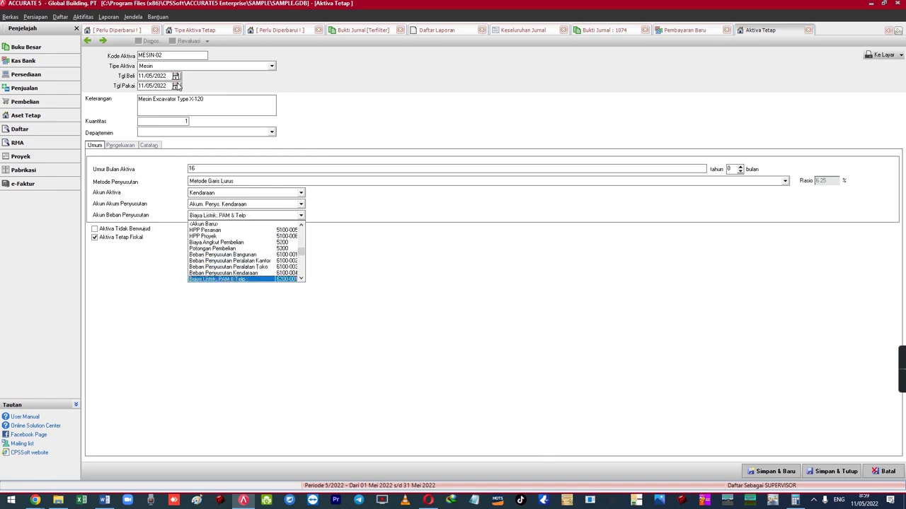
{"action": "key", "text": "Up"}
{"action": "key", "text": "Return"}
{"action": "key", "text": "Tab"}
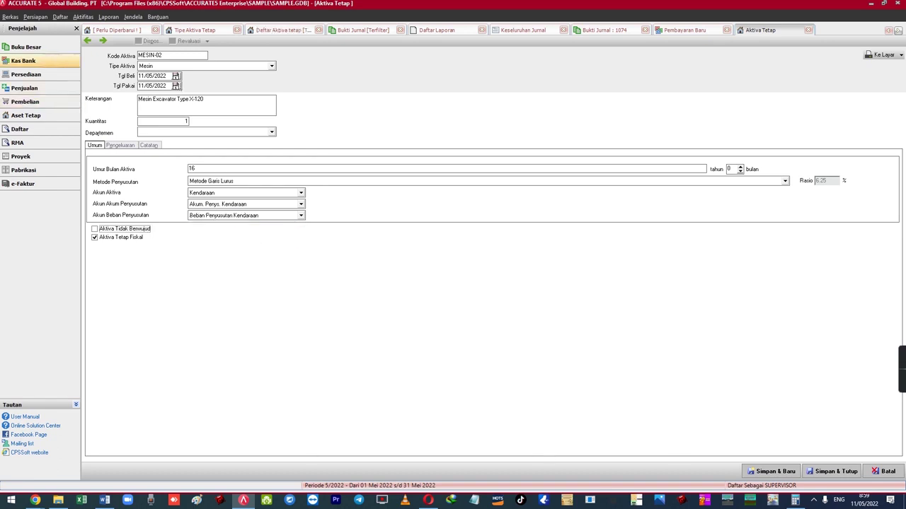
{"action": "left_click", "coordinate": [121, 145]}
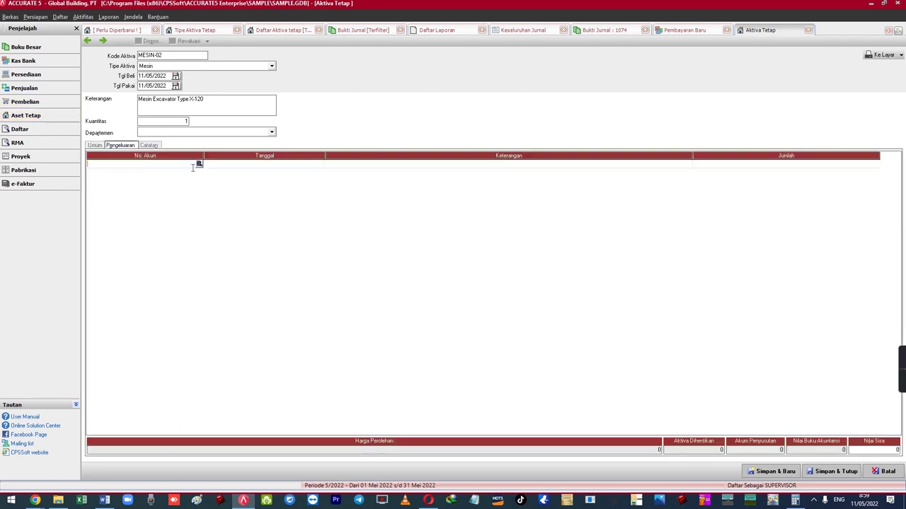
- Add a 210,000,000 expenditure row from account 1102-002 BCA IDR
{"action": "left_click", "coordinate": [198, 165]}
{"action": "double_click", "coordinate": [432, 220]}
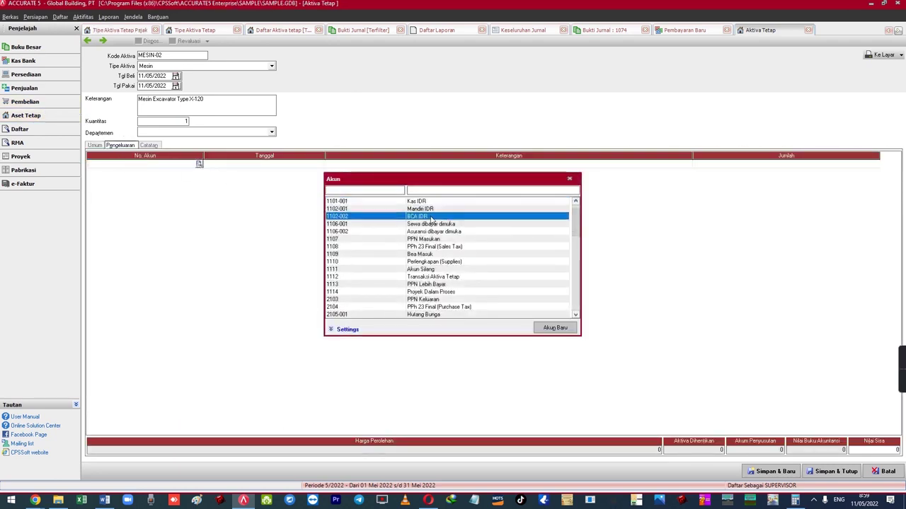
{"action": "left_click", "coordinate": [700, 164]}
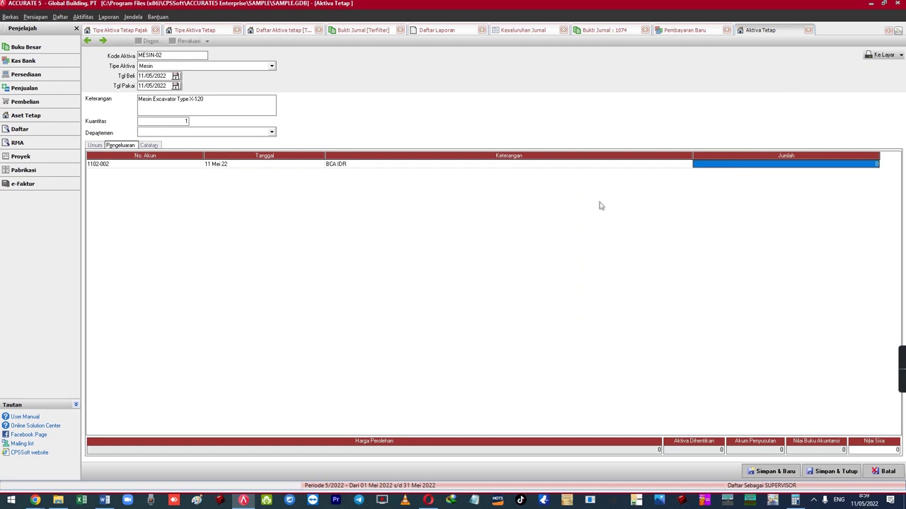
{"action": "type", "text": "210,000,000"}
{"action": "key", "text": "Return"}
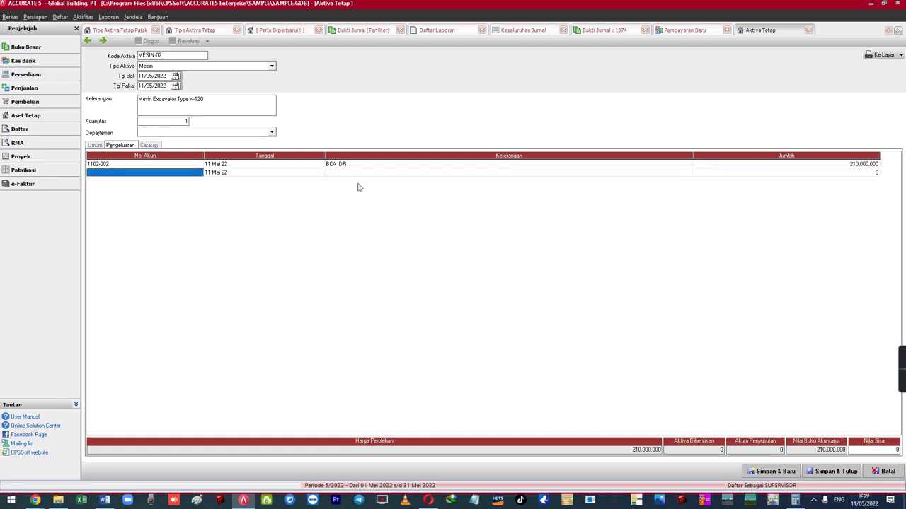
{"action": "left_click", "coordinate": [320, 168]}
{"action": "left_click", "coordinate": [197, 167]}
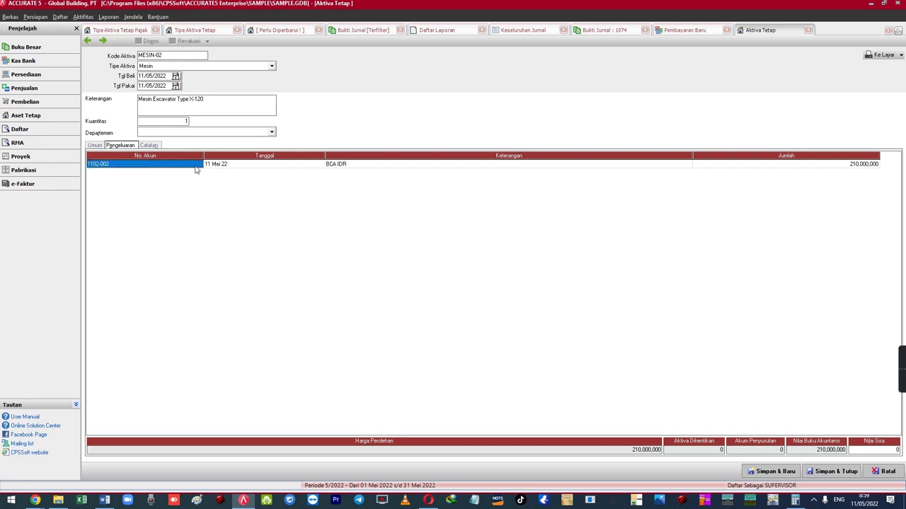
- Narrow the No. Akun and Tanggal columns and select the asset code MESIN-02
{"action": "left_click_drag", "start_coordinate": [204, 156], "coordinate": [159, 156]}
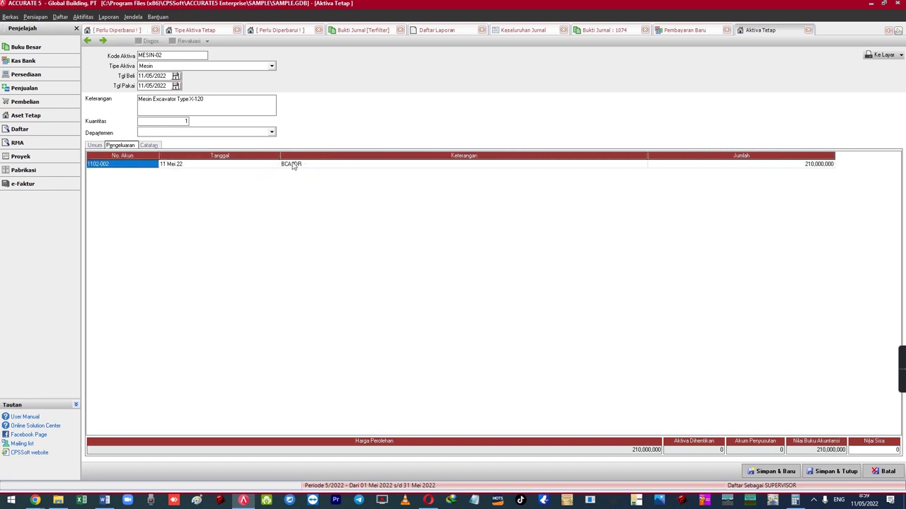
{"action": "left_click_drag", "start_coordinate": [280, 155], "coordinate": [234, 155]}
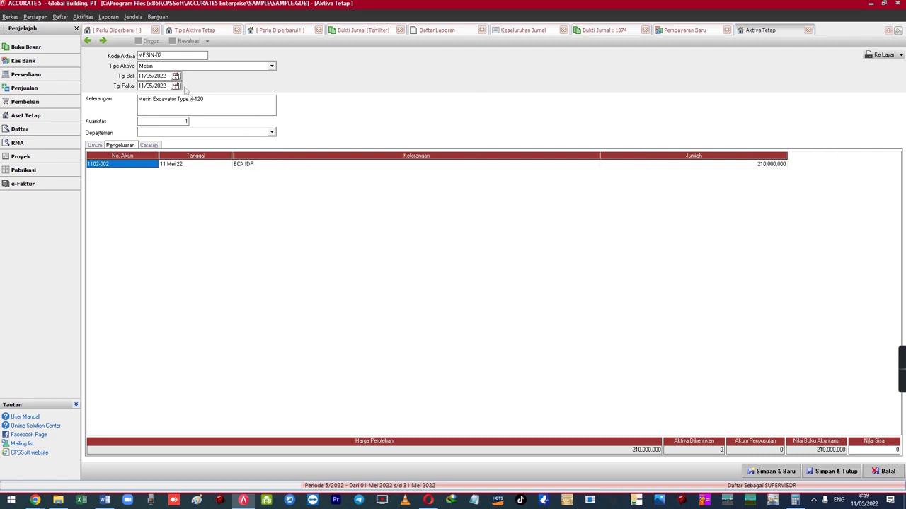
{"action": "left_click", "coordinate": [175, 55]}
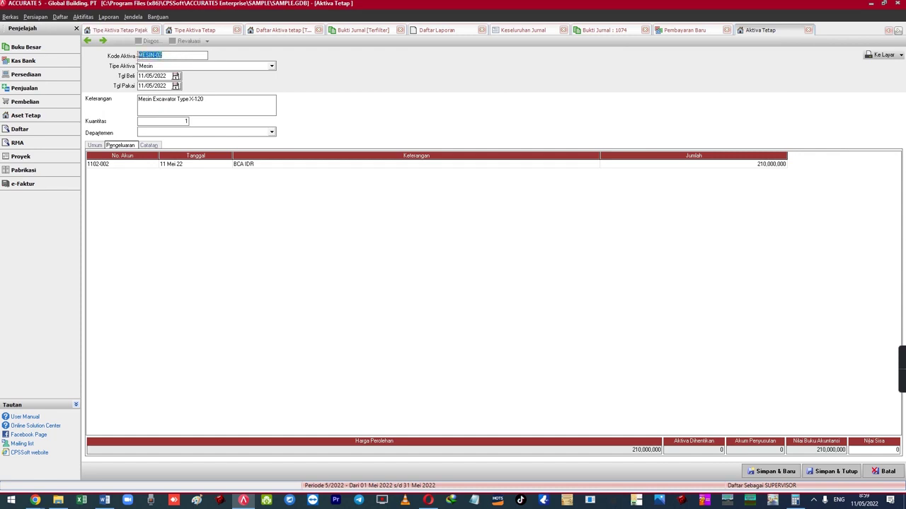
{"action": "left_click", "coordinate": [174, 53]}
{"action": "left_click_drag", "start_coordinate": [164, 54], "coordinate": [139, 57]}
{"action": "left_click", "coordinate": [174, 56]}
- Show the payments list for all dates
{"action": "left_click", "coordinate": [60, 16]}
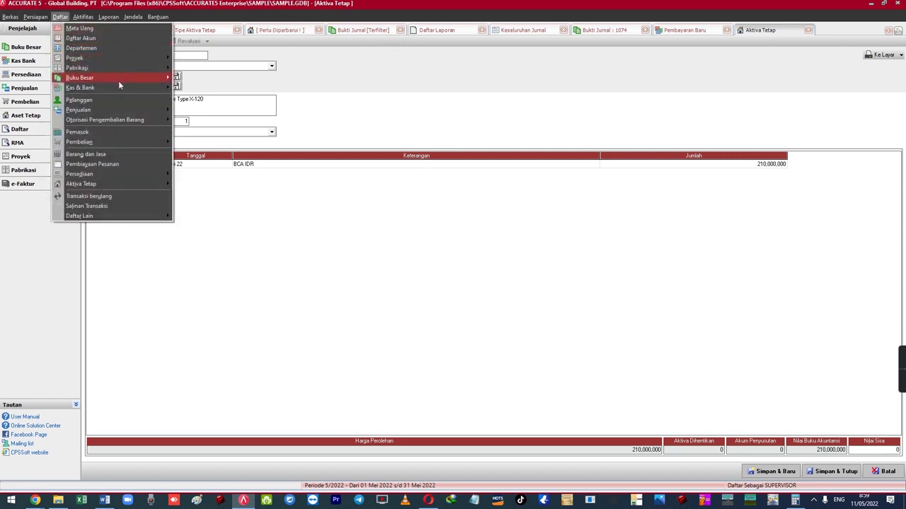
{"action": "mouse_move", "coordinate": [128, 86]}
{"action": "left_click", "coordinate": [199, 97]}
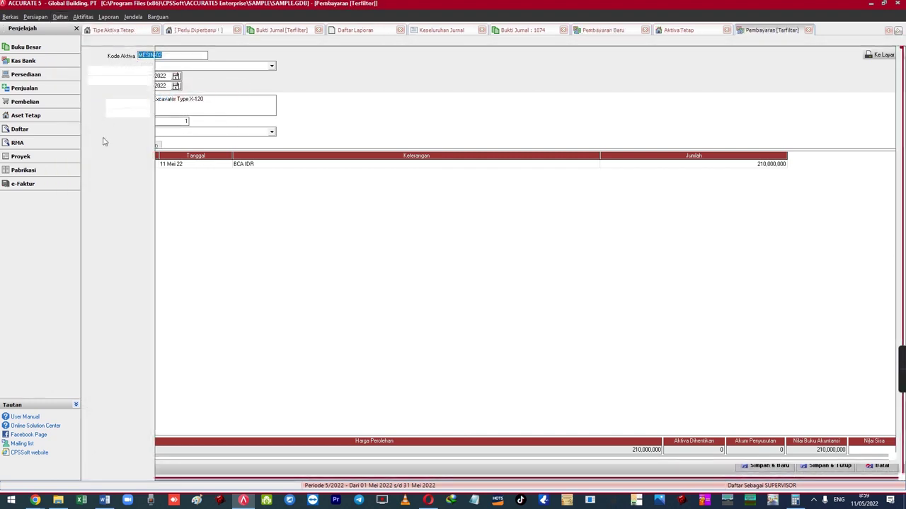
{"action": "left_click", "coordinate": [95, 94]}
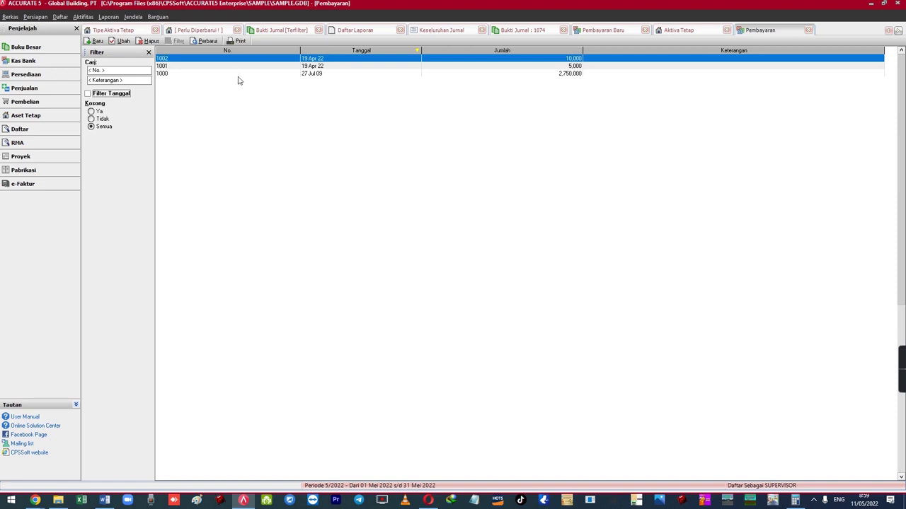
- Find account 1112 Transaksi Aktiva Tetap in the chart of accounts and open it
{"action": "left_click", "coordinate": [60, 17]}
{"action": "left_click", "coordinate": [74, 38]}
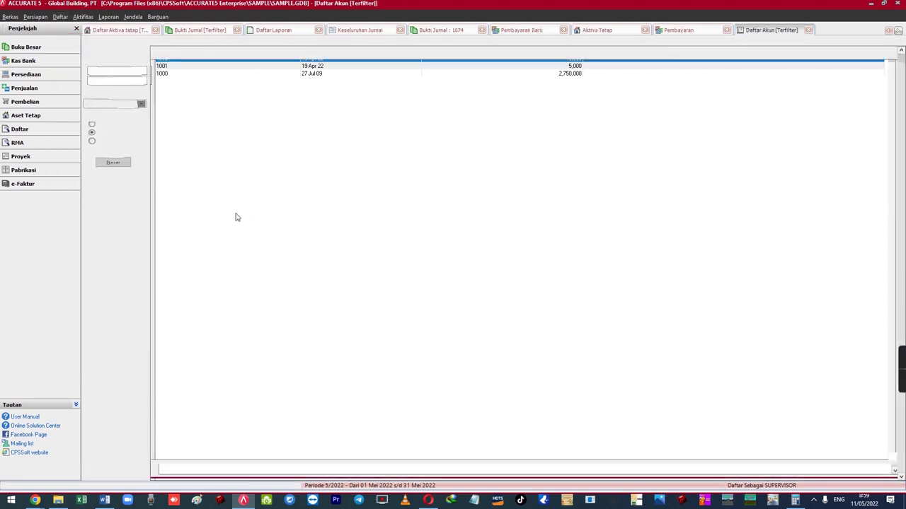
{"action": "left_click", "coordinate": [251, 239]}
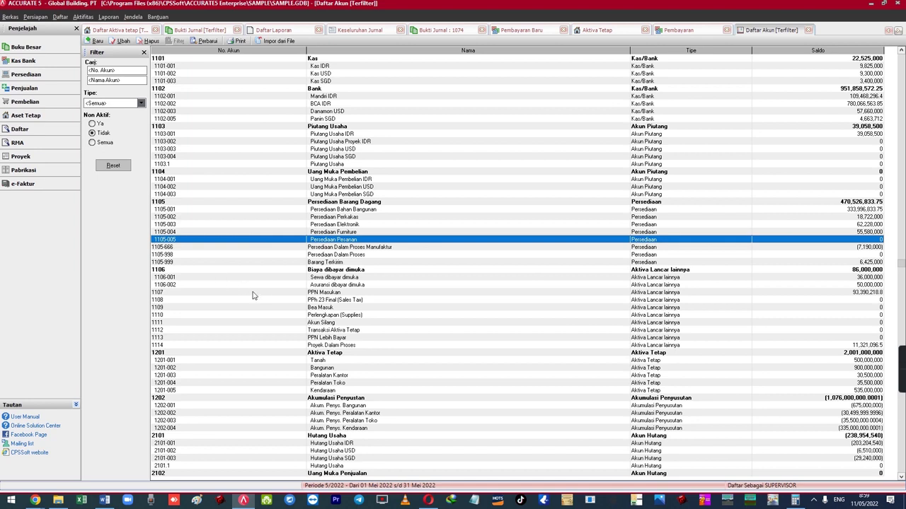
{"action": "left_click", "coordinate": [275, 420]}
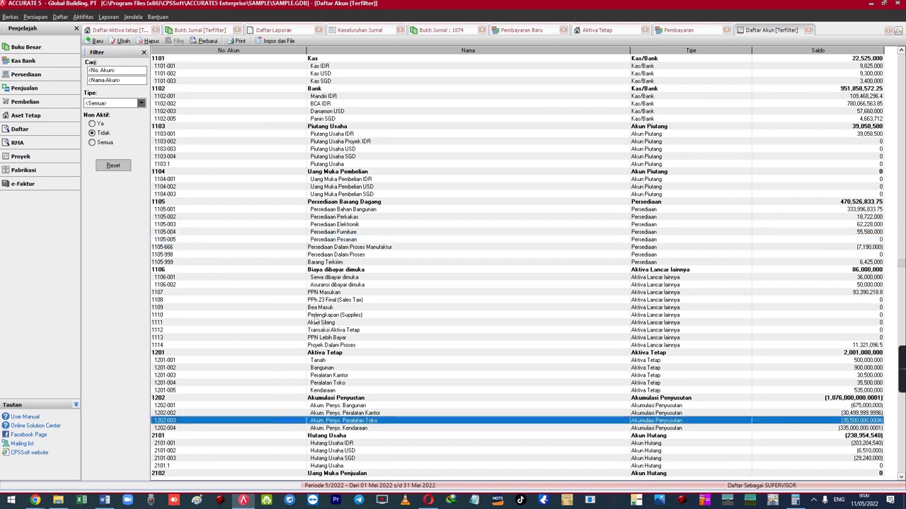
{"action": "left_click", "coordinate": [334, 330]}
{"action": "double_click", "coordinate": [337, 333]}
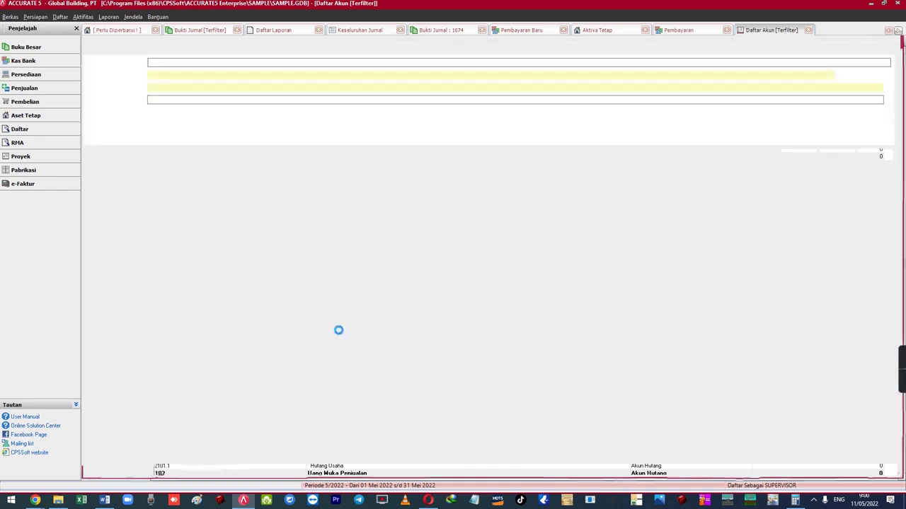
- Inspect the account name, then close the account form without saving
{"action": "left_click", "coordinate": [211, 87]}
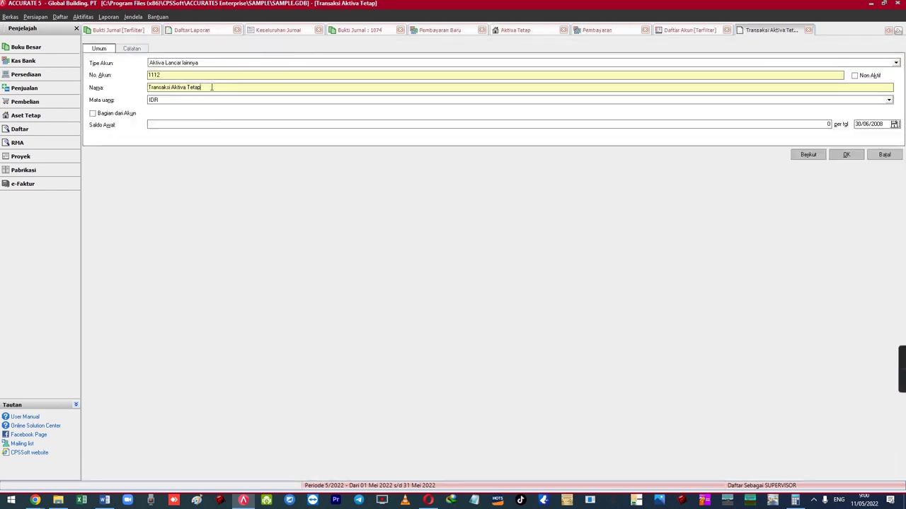
{"action": "left_click_drag", "start_coordinate": [211, 89], "coordinate": [138, 91]}
{"action": "left_click", "coordinate": [210, 89]}
{"action": "left_click_drag", "start_coordinate": [210, 89], "coordinate": [136, 81]}
{"action": "left_click", "coordinate": [217, 88]}
{"action": "left_click_drag", "start_coordinate": [217, 88], "coordinate": [146, 80]}
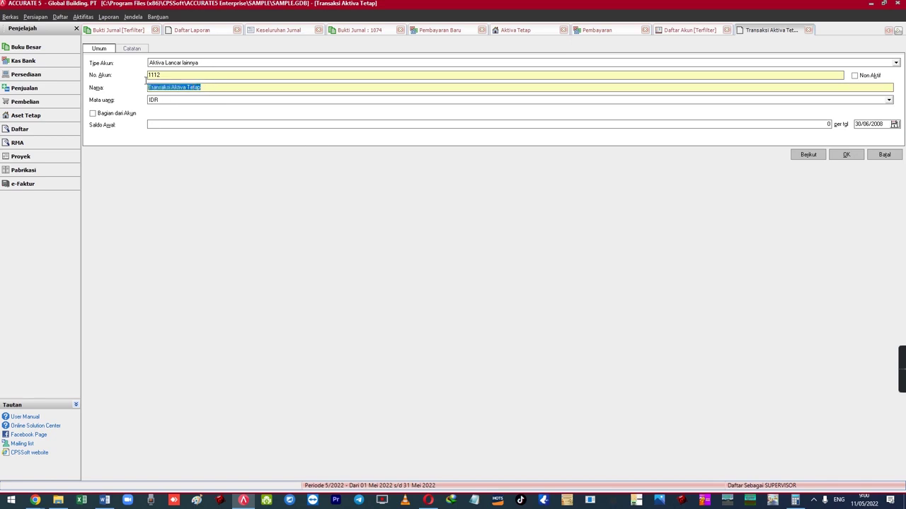
{"action": "left_click", "coordinate": [231, 85]}
{"action": "left_click", "coordinate": [883, 161]}
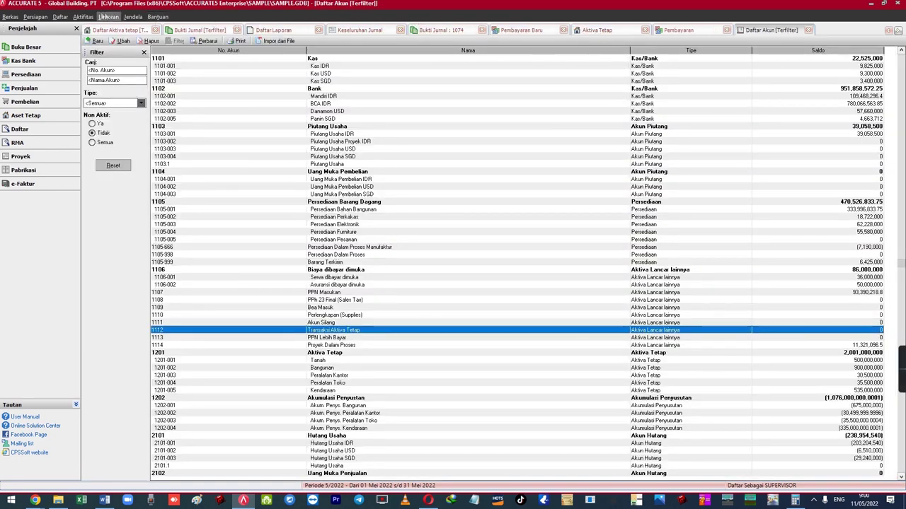
- Start a new other payment
{"action": "left_click", "coordinate": [107, 17]}
{"action": "mouse_move", "coordinate": [141, 37]}
{"action": "left_click", "coordinate": [208, 37]}
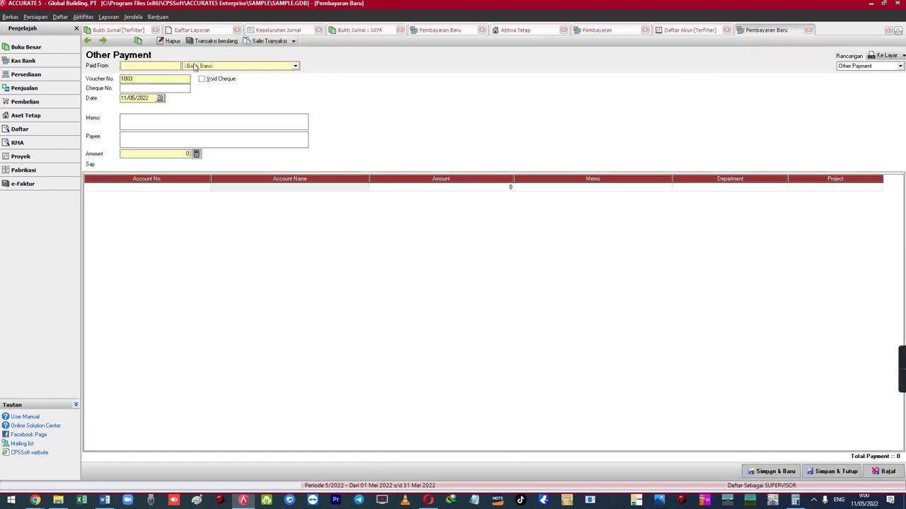
- Pay from BCA IDR with a memo beginning 'Pembelian Aktiva T'
{"action": "left_click", "coordinate": [195, 66]}
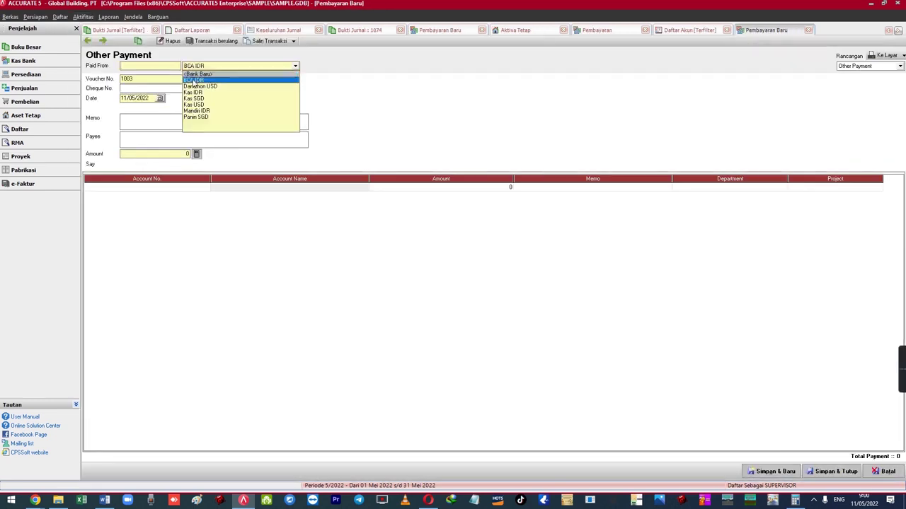
{"action": "left_click", "coordinate": [194, 80]}
{"action": "key", "text": "Tab"}
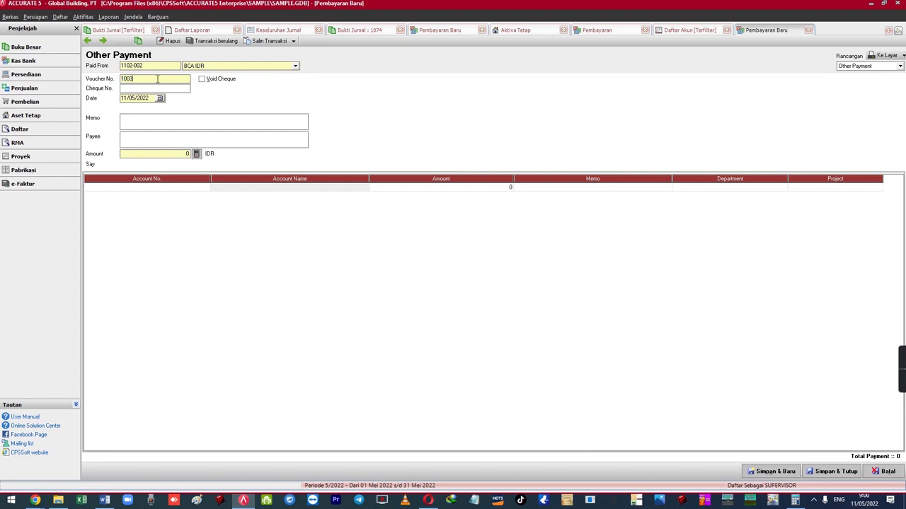
{"action": "left_click", "coordinate": [142, 124]}
{"action": "type", "text": "Pembelian Aktiva Tetap Mesin Excavator X-120"}
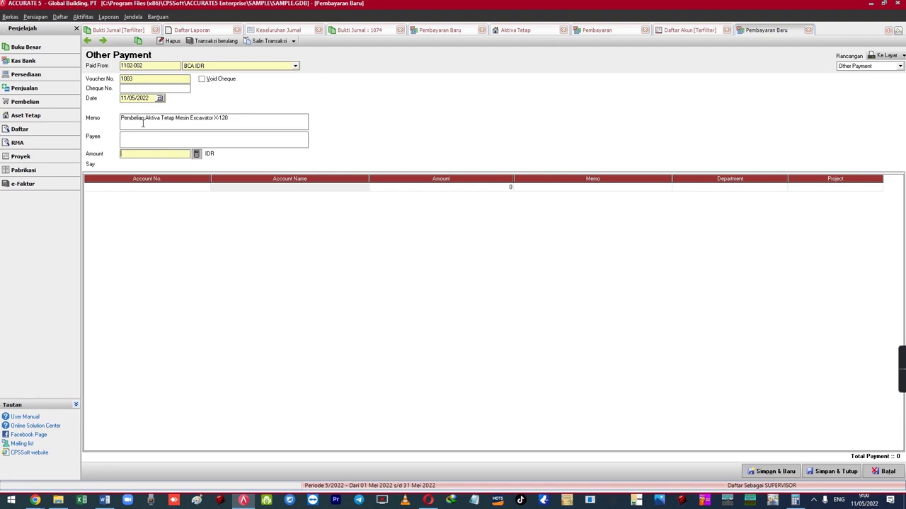
{"action": "key", "text": "Tab"}
- Add a line debiting 1112 Transaksi Aktiva Tetap for 210,000,000
{"action": "key", "text": "Return"}
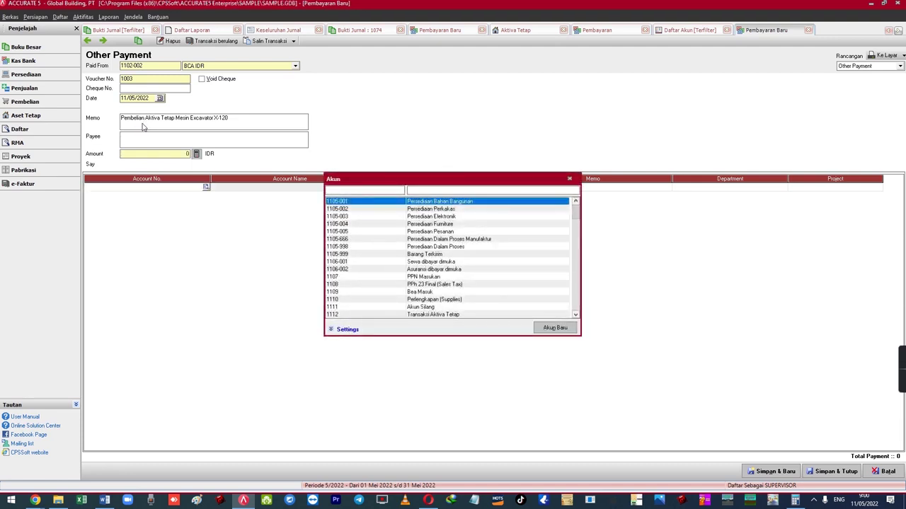
{"action": "type", "text": "trans"}
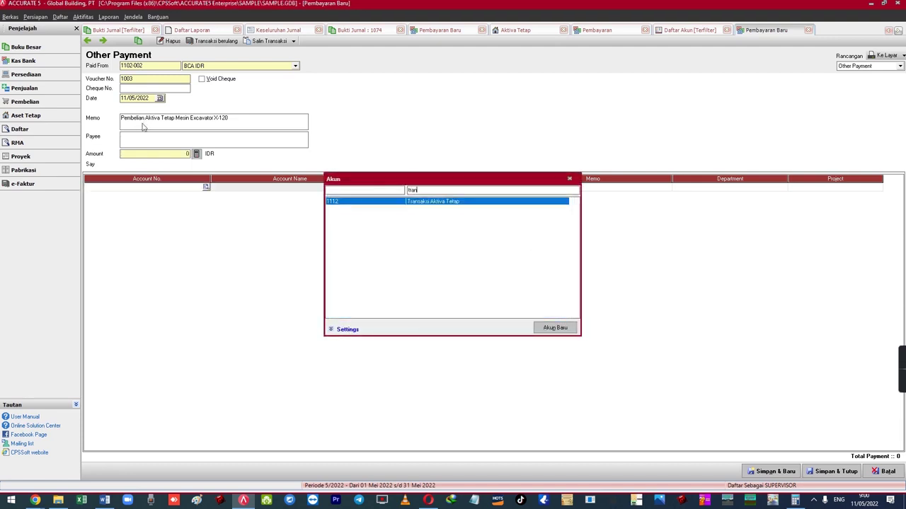
{"action": "key", "text": "Return"}
{"action": "key", "text": "Tab"}
{"action": "key", "text": "Tab"}
{"action": "type", "text": "21"}
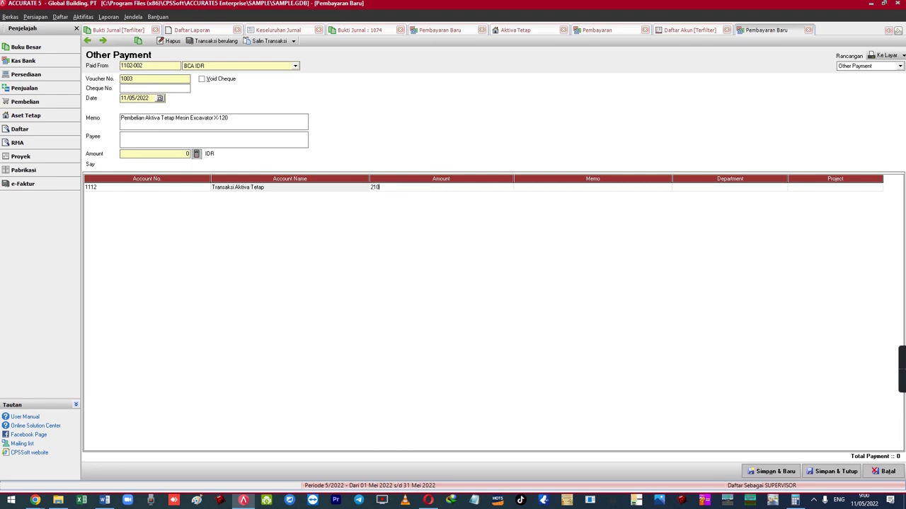
{"action": "type", "text": "0,000,000"}
{"action": "key", "text": "Tab"}
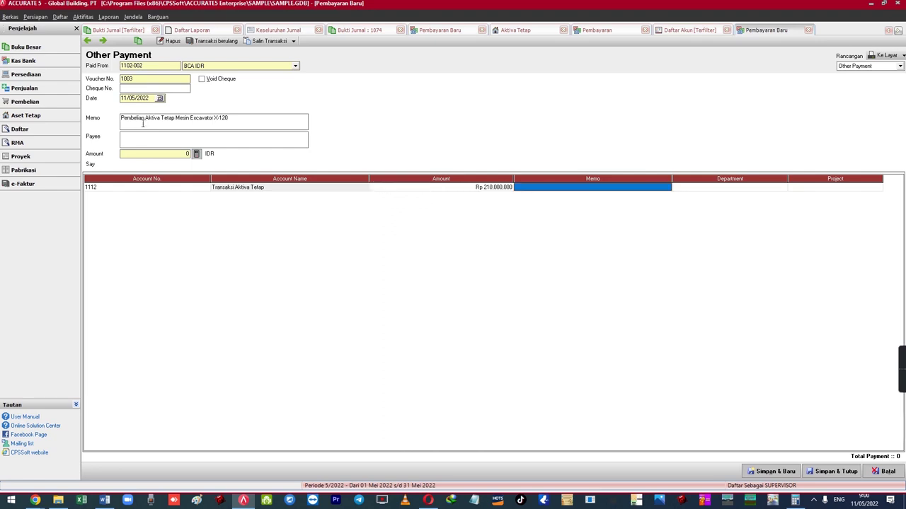
{"action": "key", "text": "Tab"}
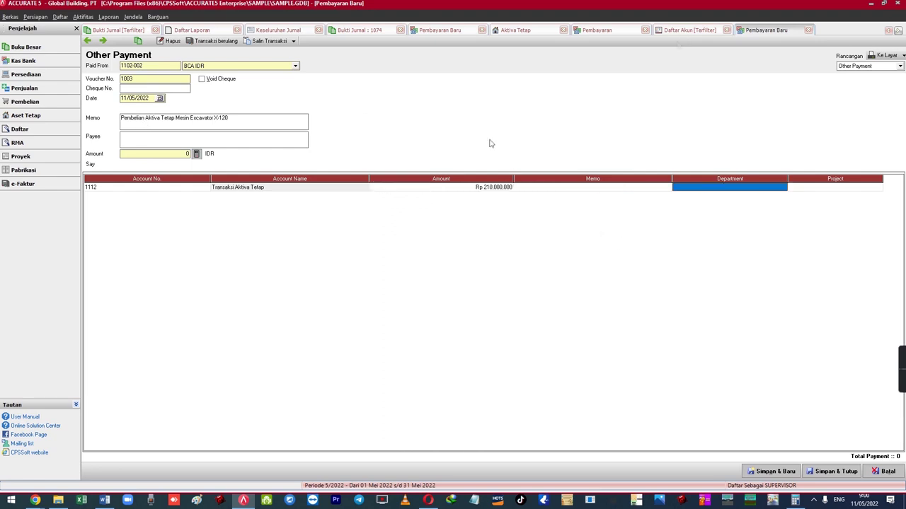
- Fill the payment amount from the line total and save the voucher
{"action": "left_click", "coordinate": [197, 155]}
{"action": "left_click", "coordinate": [229, 188]}
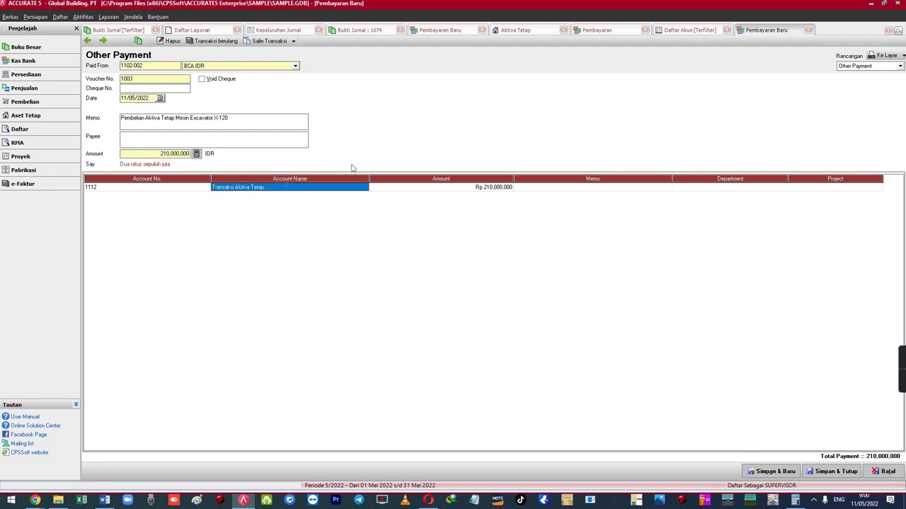
{"action": "left_click", "coordinate": [103, 42]}
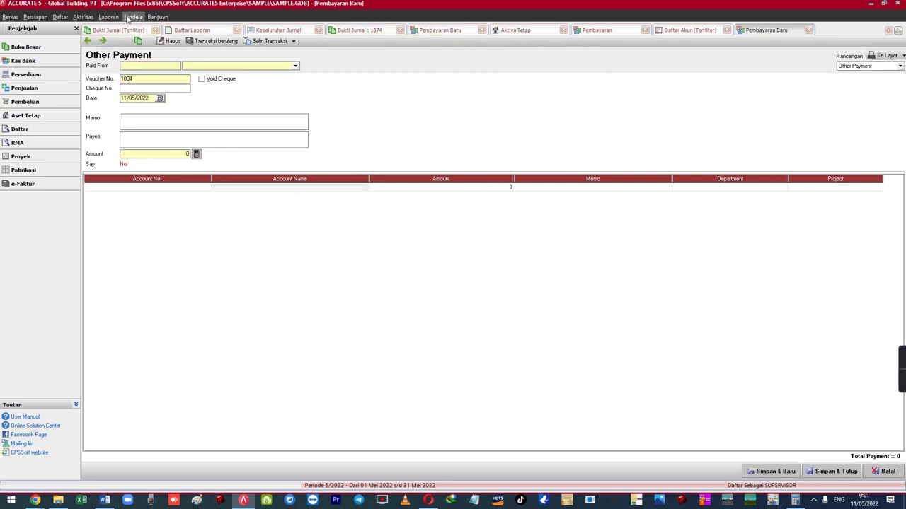
- On MESIN-02's Pengeluaran grid, swap BCA IDR for 1112 Transaksi Aktiva Tetap and save
{"action": "left_click", "coordinate": [128, 17]}
{"action": "left_click", "coordinate": [182, 158]}
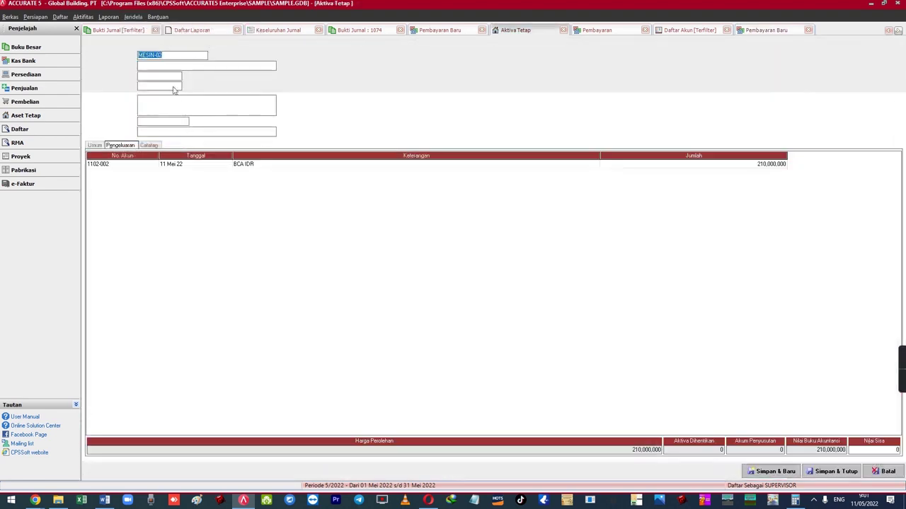
{"action": "left_click", "coordinate": [131, 166]}
{"action": "left_click", "coordinate": [154, 164]}
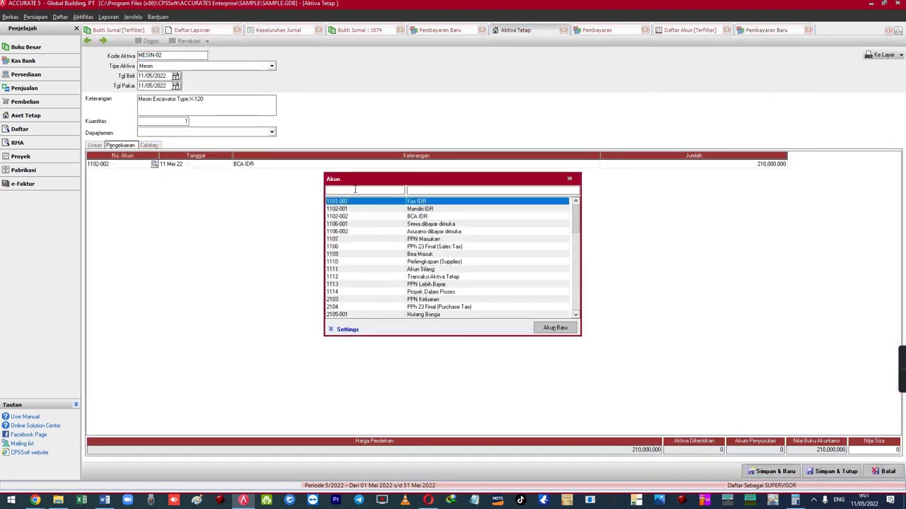
{"action": "type", "text": "trans"}
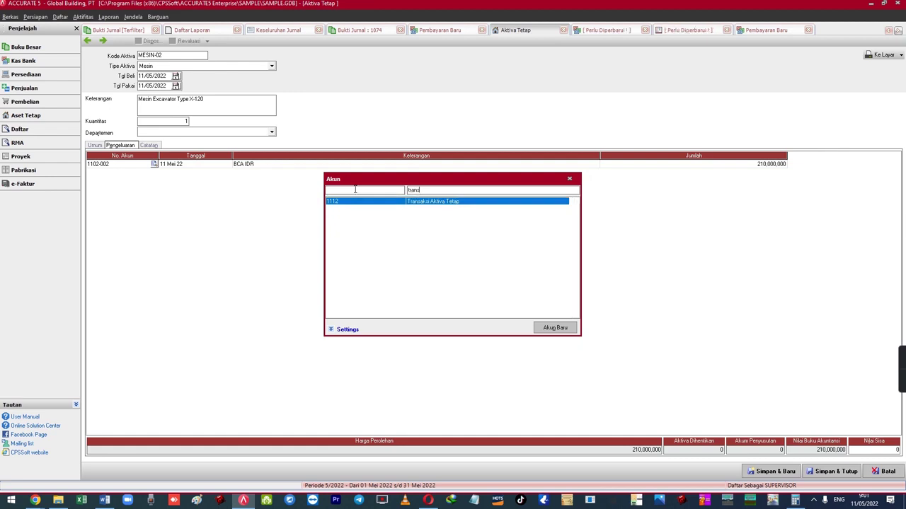
{"action": "key", "text": "Return"}
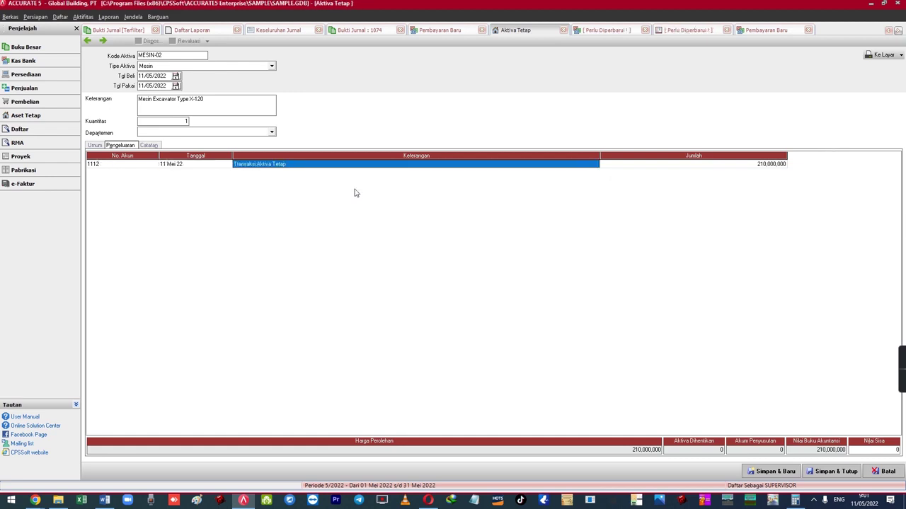
{"action": "left_click", "coordinate": [272, 165]}
{"action": "left_click", "coordinate": [104, 41]}
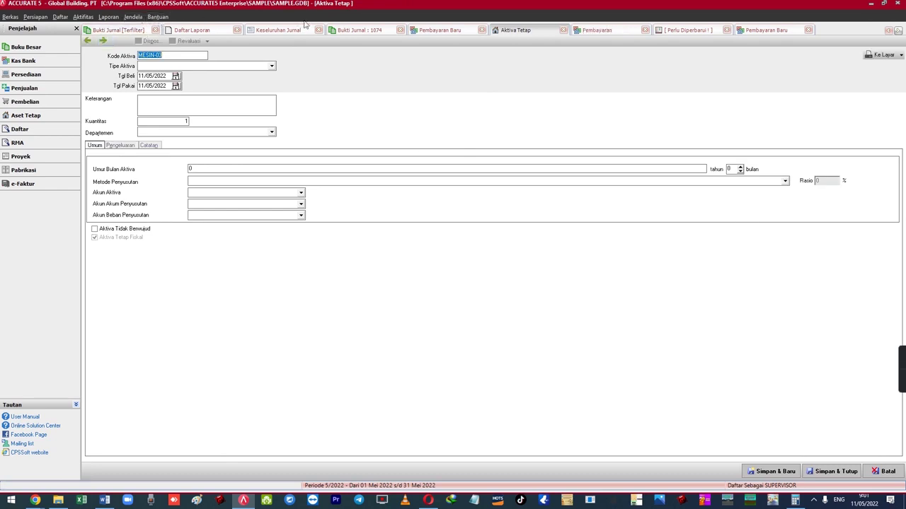
{"action": "left_click", "coordinate": [278, 30]}
- Refresh the Keseluruhan Jurnal report and review case 3, cash purchase via invoice, in Word
{"action": "left_click", "coordinate": [277, 44]}
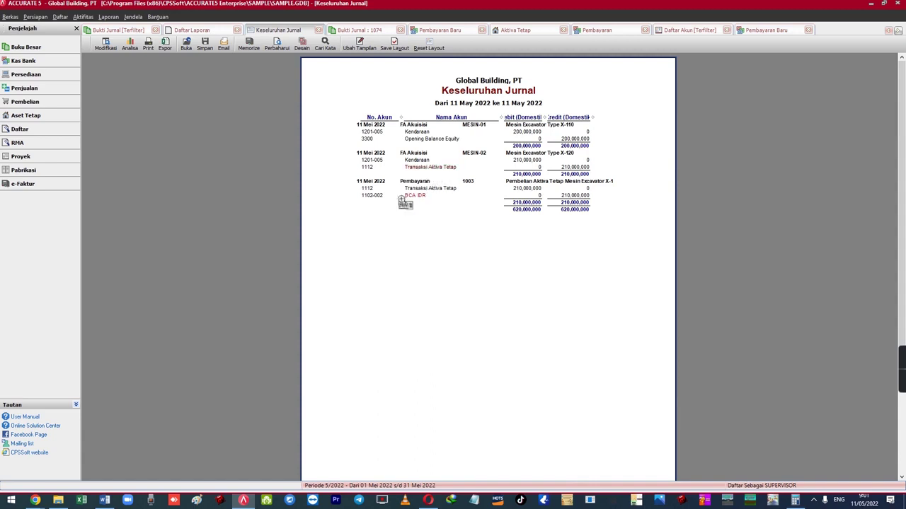
{"action": "left_click", "coordinate": [104, 500]}
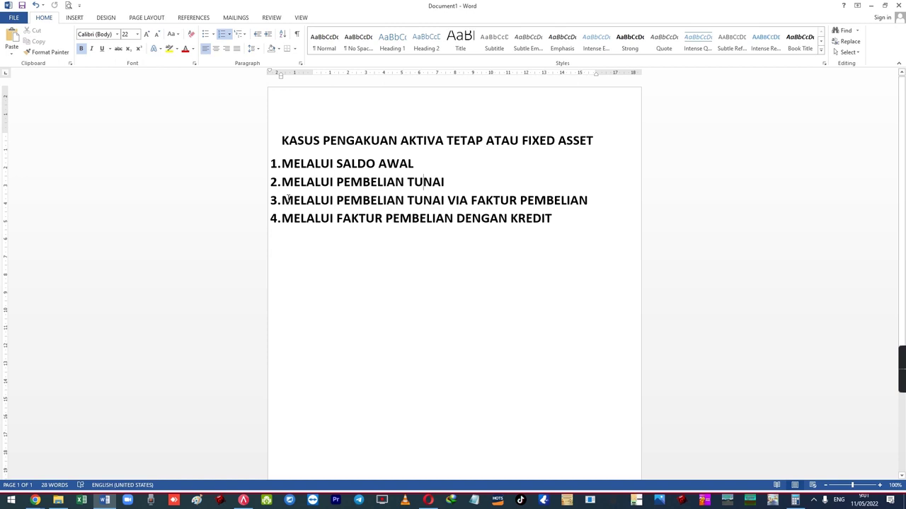
{"action": "left_click_drag", "start_coordinate": [283, 201], "coordinate": [599, 203]}
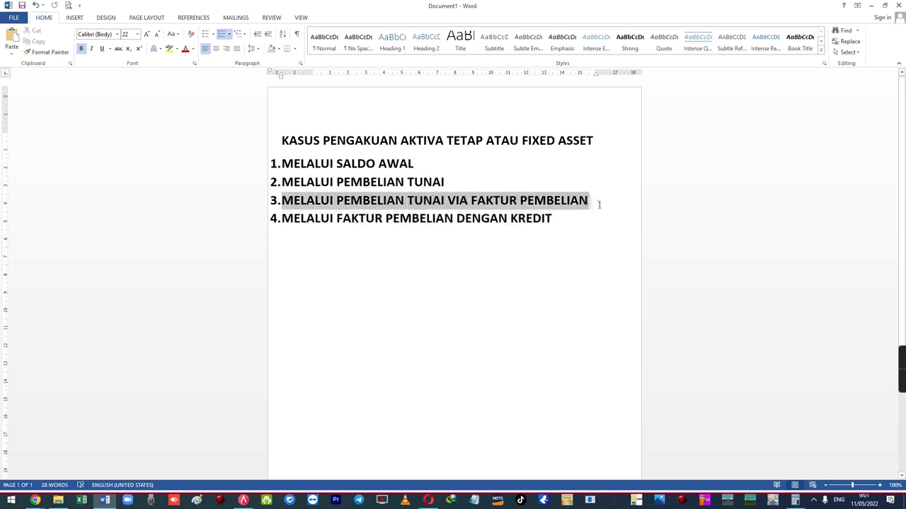
{"action": "left_click", "coordinate": [243, 500]}
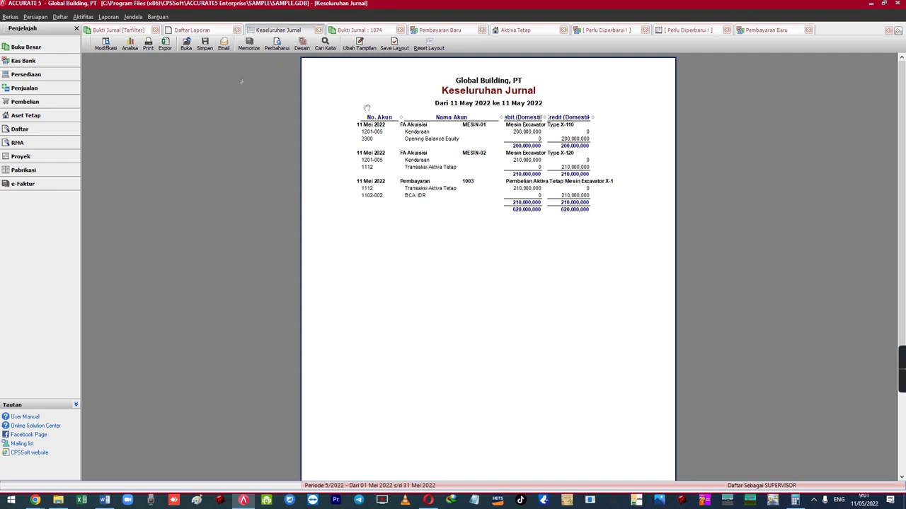
- Start a new purchase invoice with vendor Olympics, PT
{"action": "left_click", "coordinate": [82, 16]}
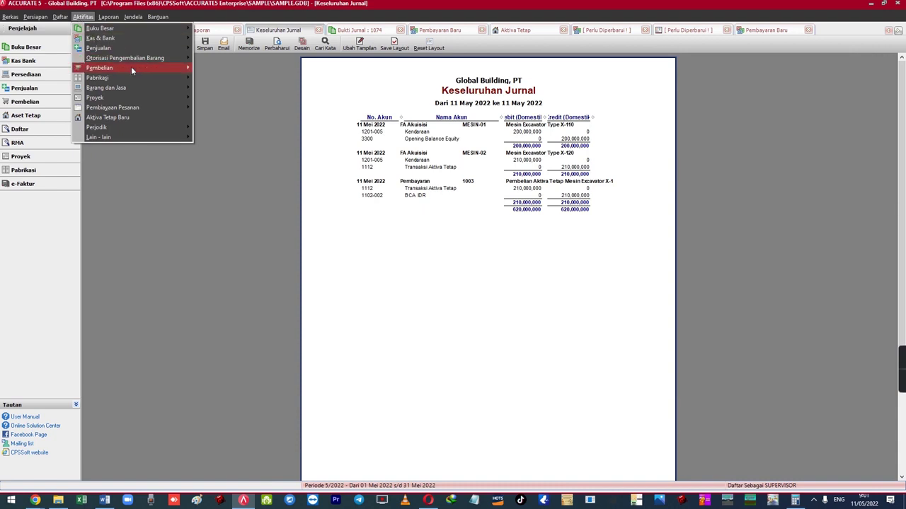
{"action": "mouse_move", "coordinate": [131, 67]}
{"action": "left_click", "coordinate": [244, 94]}
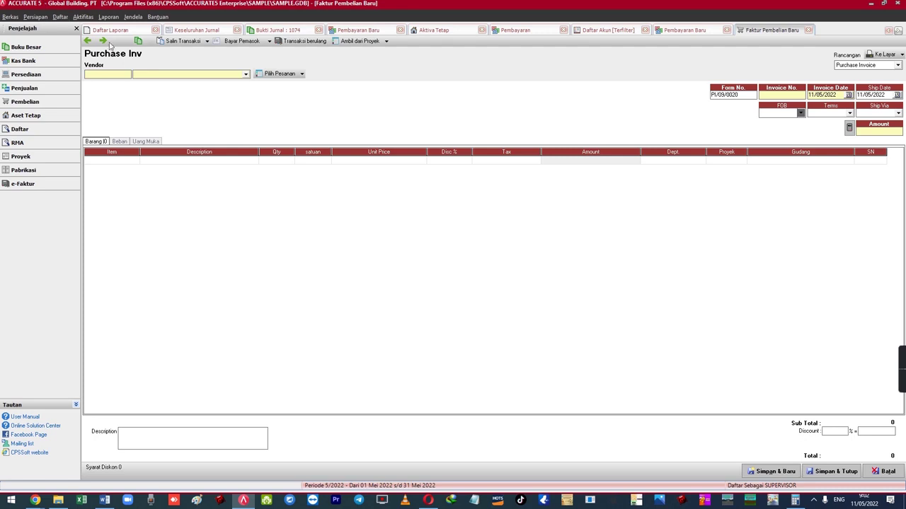
{"action": "left_click", "coordinate": [83, 16]}
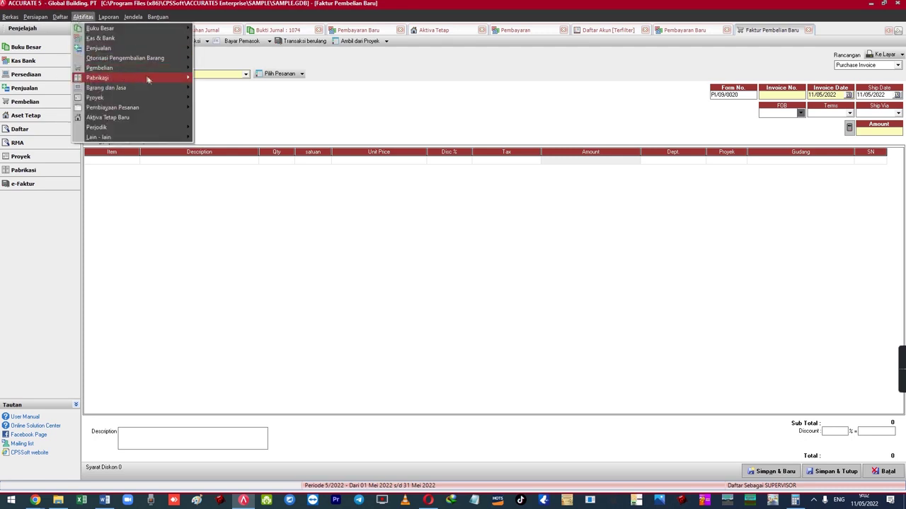
{"action": "mouse_move", "coordinate": [160, 77]}
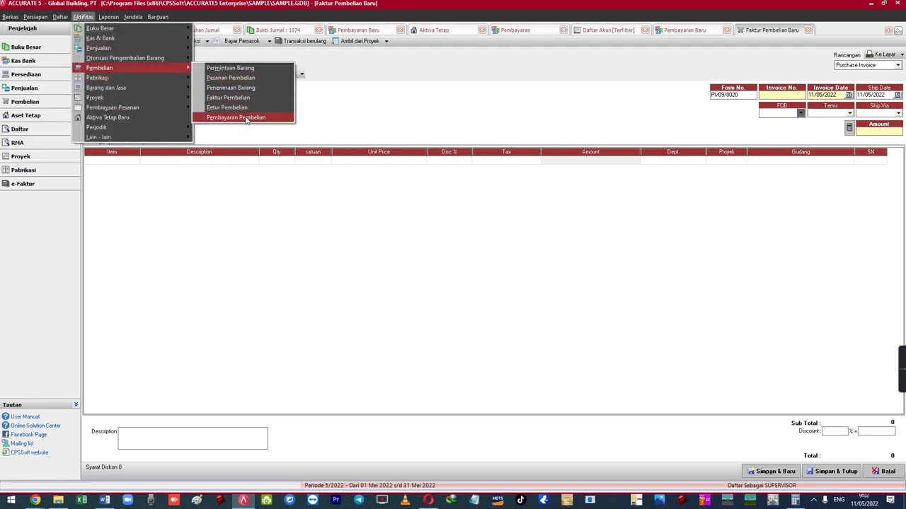
{"action": "left_click", "coordinate": [272, 175]}
{"action": "left_click", "coordinate": [171, 75]}
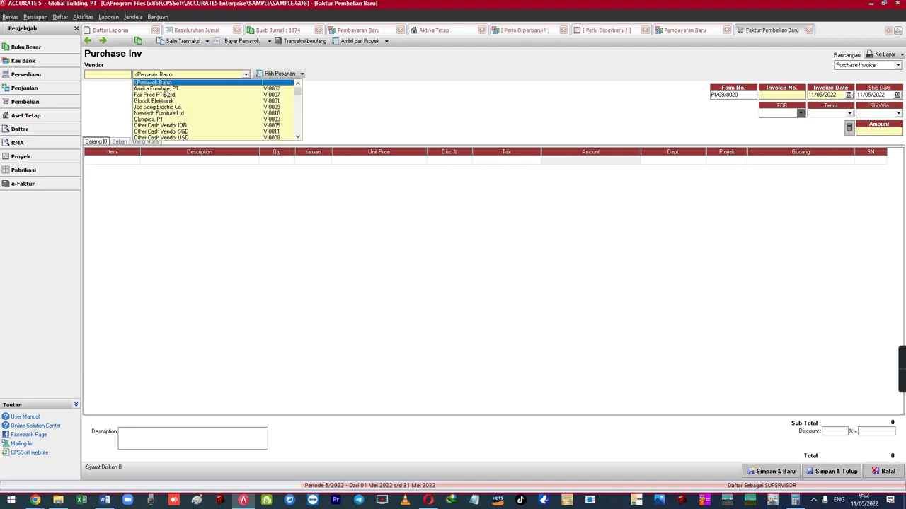
{"action": "left_click", "coordinate": [162, 118]}
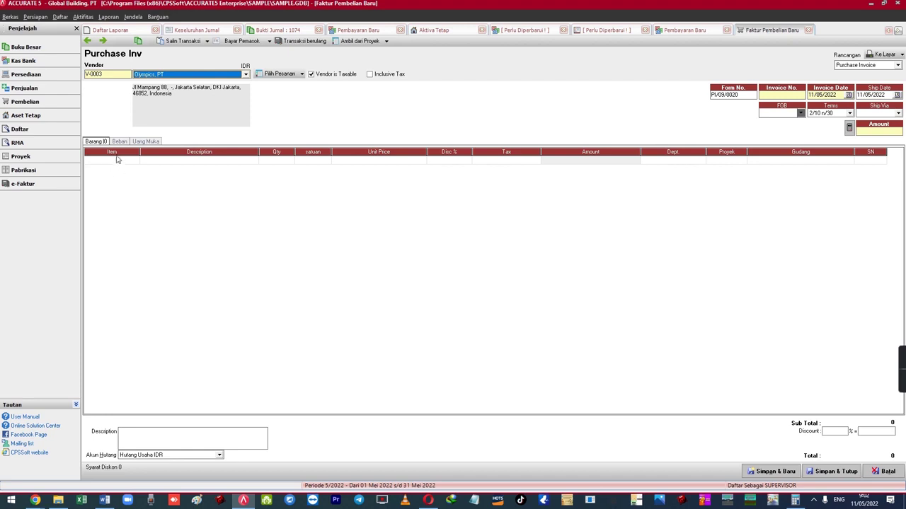
- Enter invoice number OLY-001 and bring up the item lookup for row 1
{"action": "left_click", "coordinate": [121, 161]}
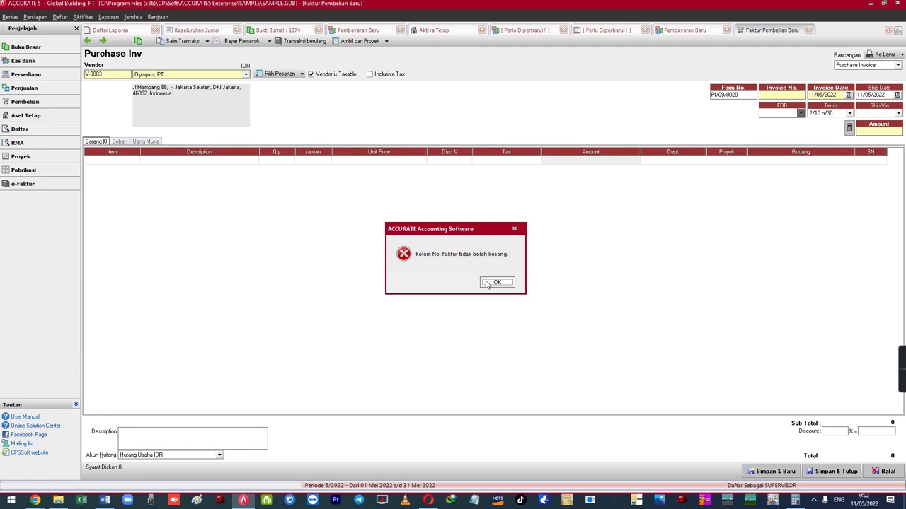
{"action": "left_click", "coordinate": [497, 282]}
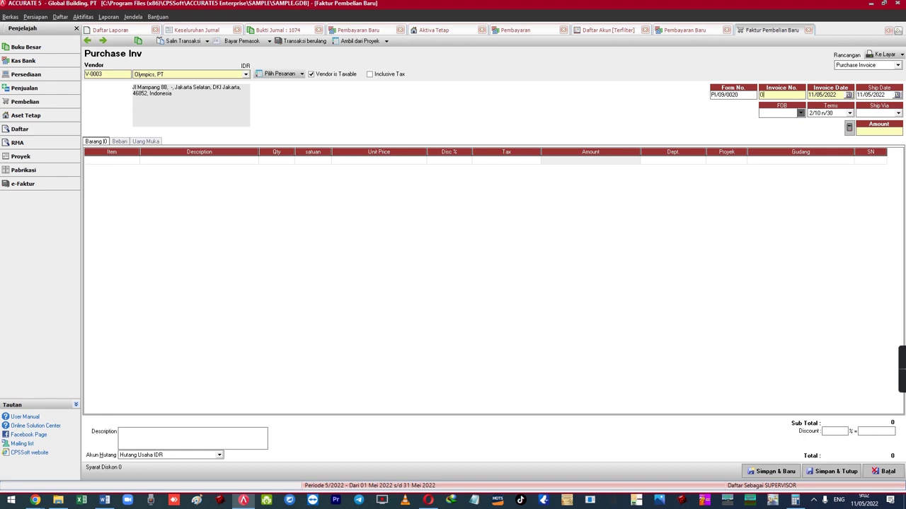
{"action": "key", "text": "Tab"}
{"action": "double_click", "coordinate": [125, 162]}
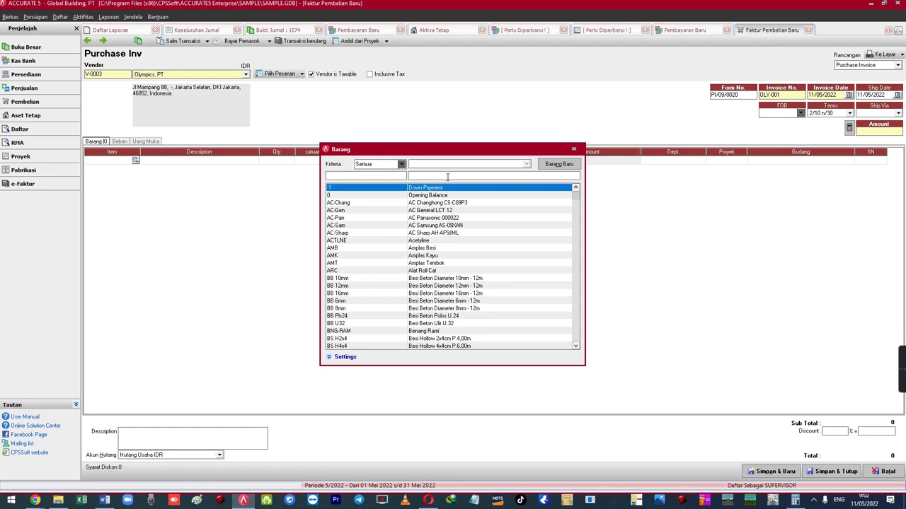
{"action": "type", "text": "TRI"}
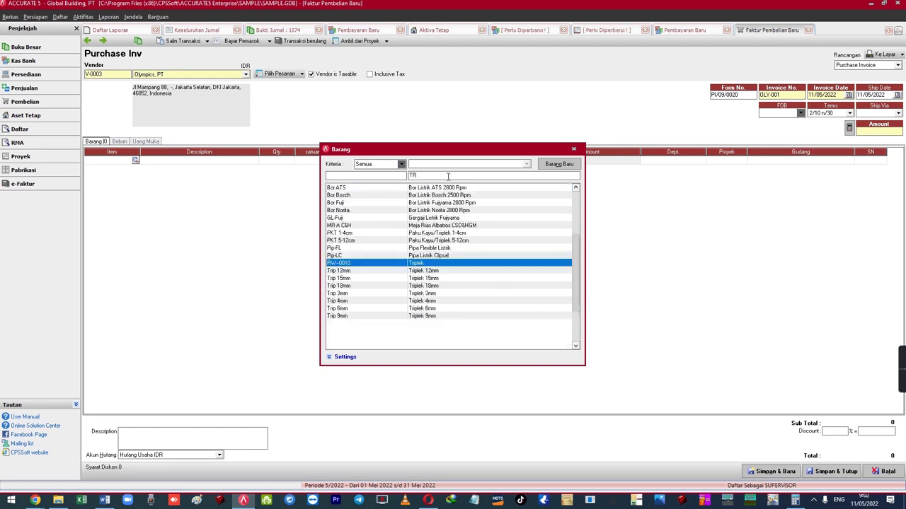
{"action": "key", "text": "BackSpace"}
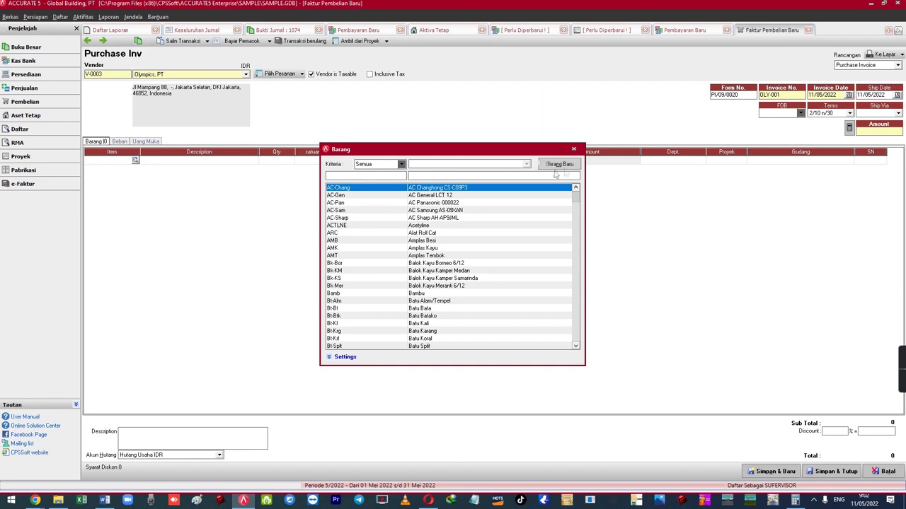
- Create a new non-inventory item named FIXED ASSET
{"action": "left_click", "coordinate": [575, 167]}
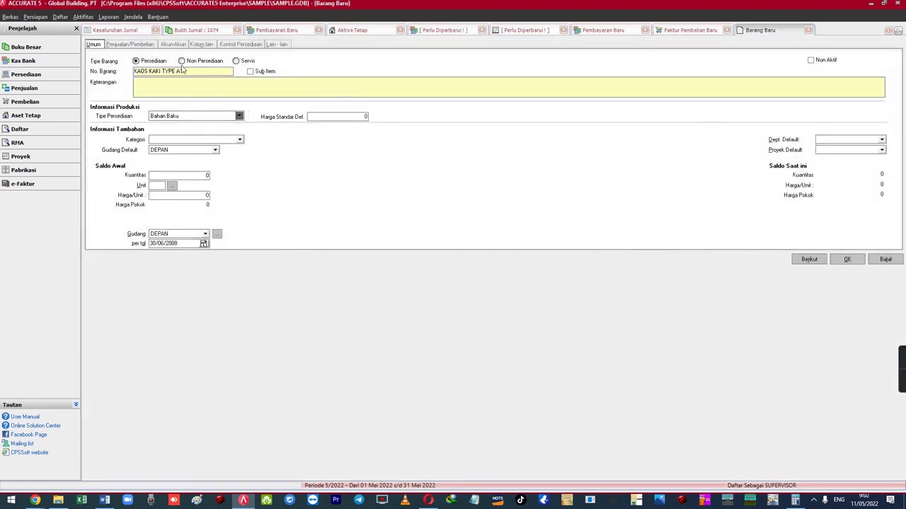
{"action": "left_click", "coordinate": [181, 61]}
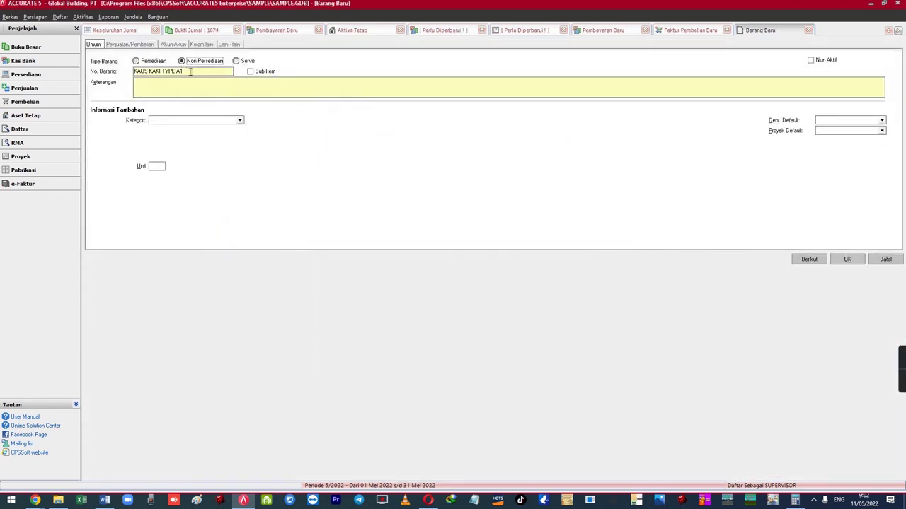
{"action": "key", "text": "Tab"}
{"action": "type", "text": "FIXED ASSET"}
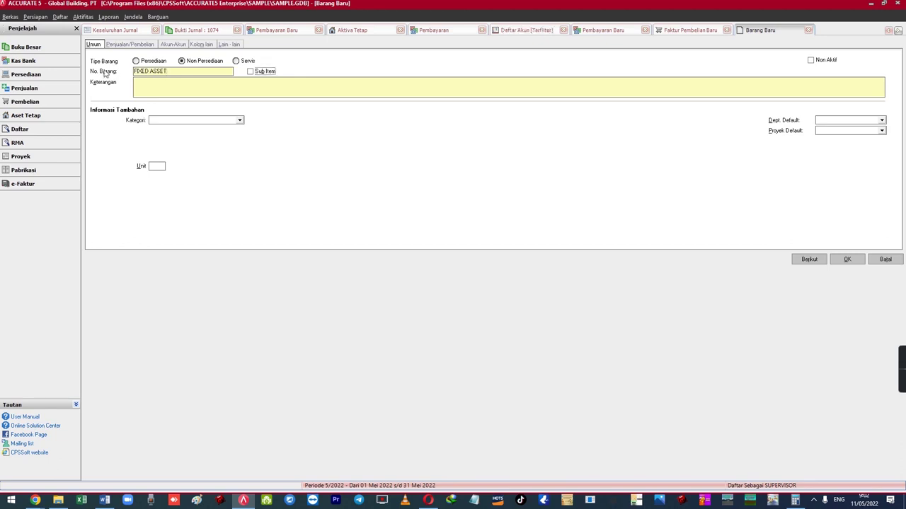
{"action": "type", "text": "ASSET"}
- Set the item's expense account to 1112 Transaksi Aktiva Tetap
{"action": "left_click", "coordinate": [140, 46]}
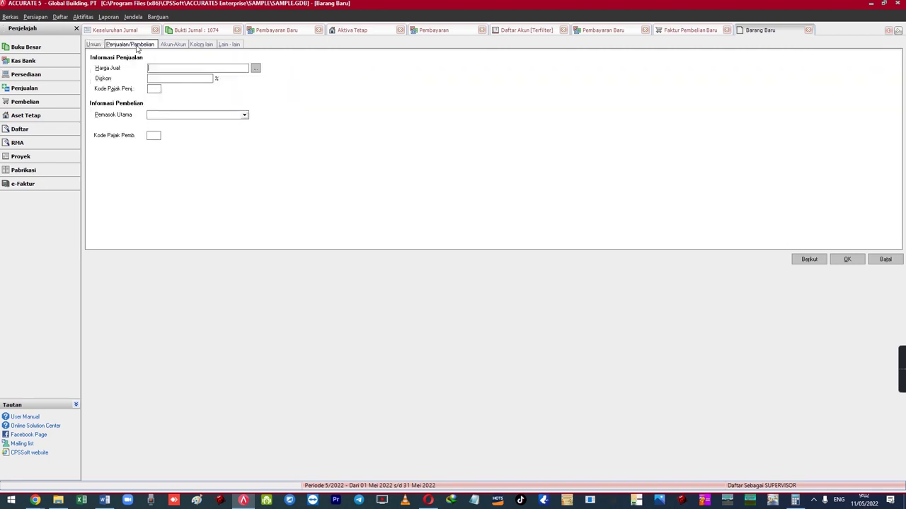
{"action": "left_click", "coordinate": [173, 45]}
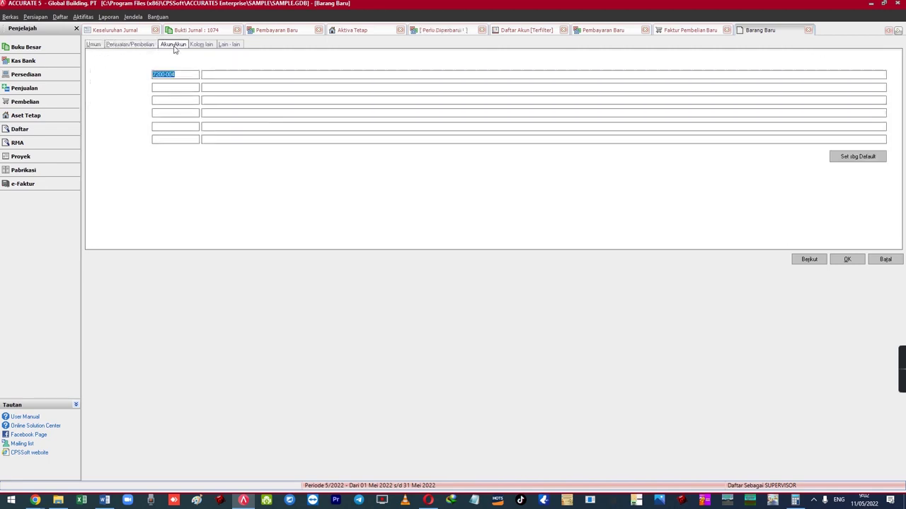
{"action": "left_click", "coordinate": [216, 75]}
{"action": "type", "text": "Tra"}
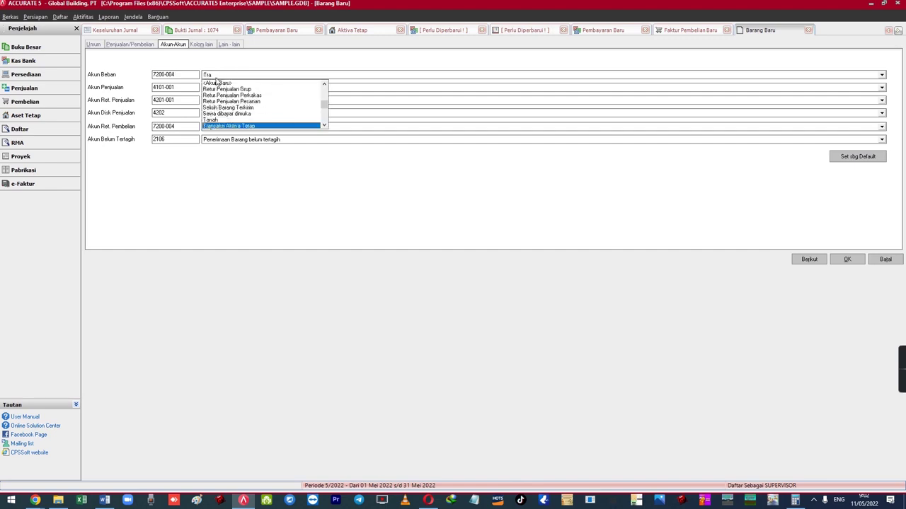
{"action": "key", "text": "Return"}
- Set the sales, sales return, sales discount, purchase return and unbilled receipts accounts to 1112, then save
{"action": "left_click_drag", "start_coordinate": [187, 73], "coordinate": [135, 82]}
{"action": "key", "text": "ctrl+c"}
{"action": "key", "text": "ctrl+v"}
{"action": "key", "text": "Tab"}
{"action": "key", "text": "ctrl+v"}
{"action": "key", "text": "Tab"}
{"action": "key", "text": "ctrl+v"}
{"action": "key", "text": "Tab"}
{"action": "key", "text": "ctrl+v"}
{"action": "key", "text": "Tab"}
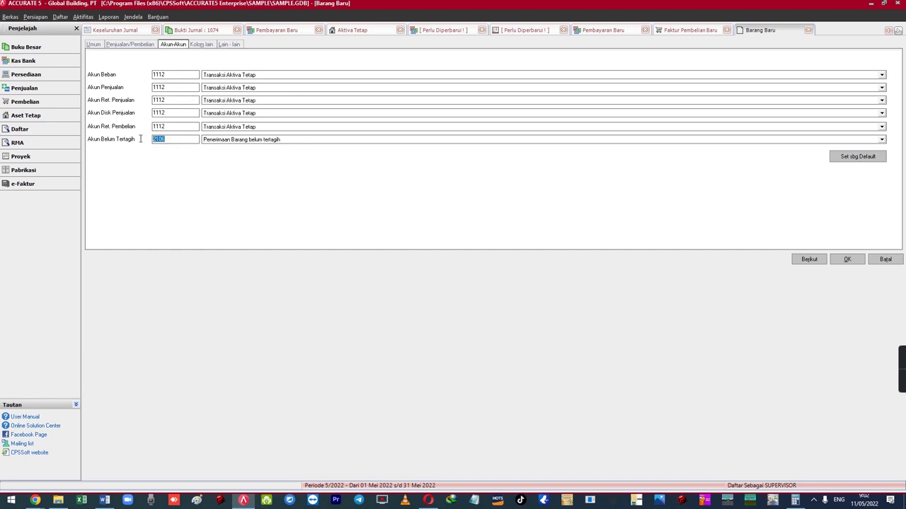
{"action": "key", "text": "ctrl+v"}
{"action": "left_click", "coordinate": [847, 259]}
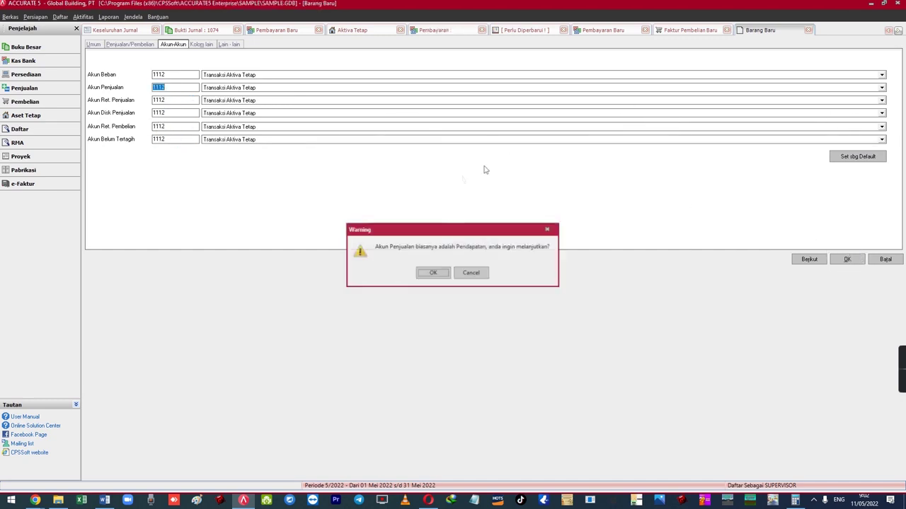
{"action": "left_click", "coordinate": [442, 276]}
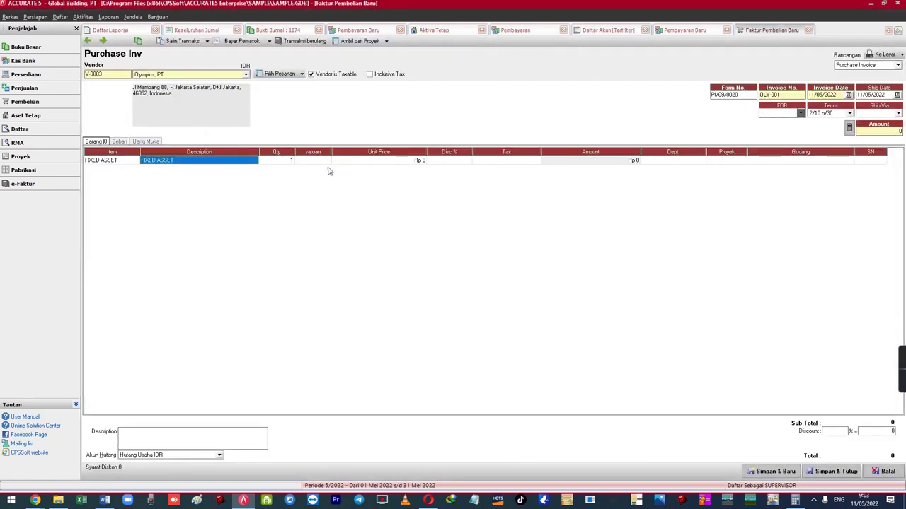
- Give the FIXED ASSET line unit price 210,000,000 and tax code T, totaling 233,100,000
{"action": "key", "text": "Tab"}
{"action": "key", "text": "Tab"}
{"action": "key", "text": "Tab"}
{"action": "type", "text": "21"}
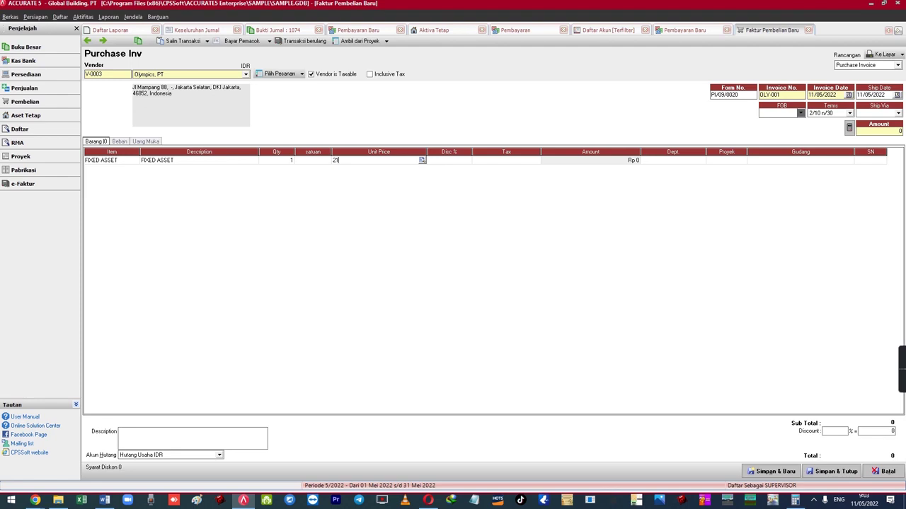
{"action": "key", "text": "Tab"}
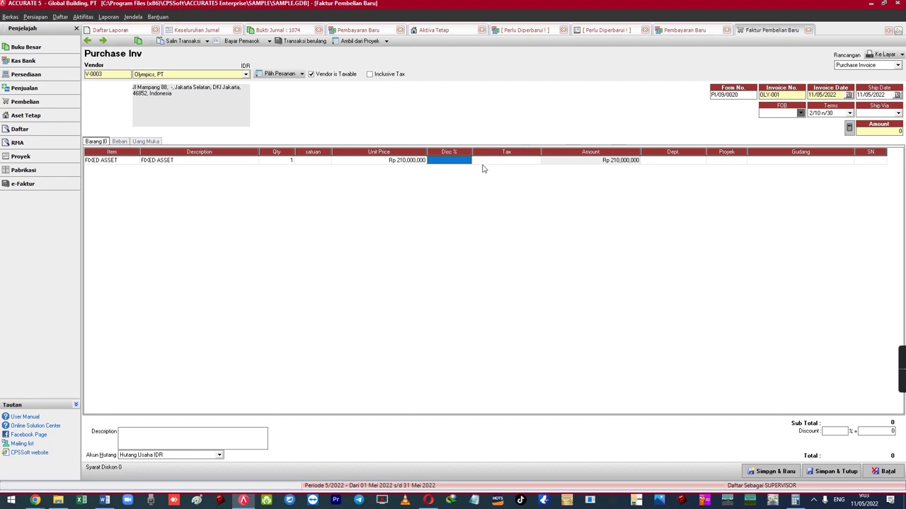
{"action": "key", "text": "Tab"}
{"action": "type", "text": "T"}
{"action": "key", "text": "Tab"}
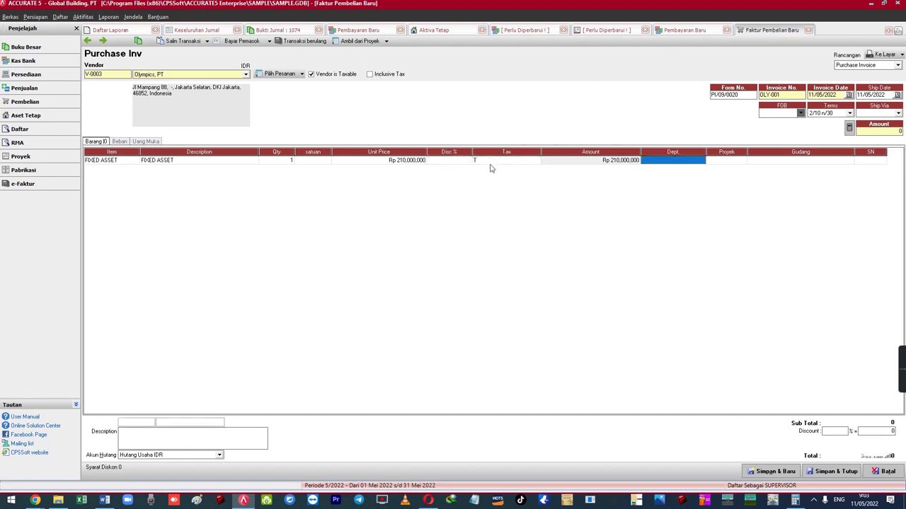
{"action": "key", "text": "Down"}
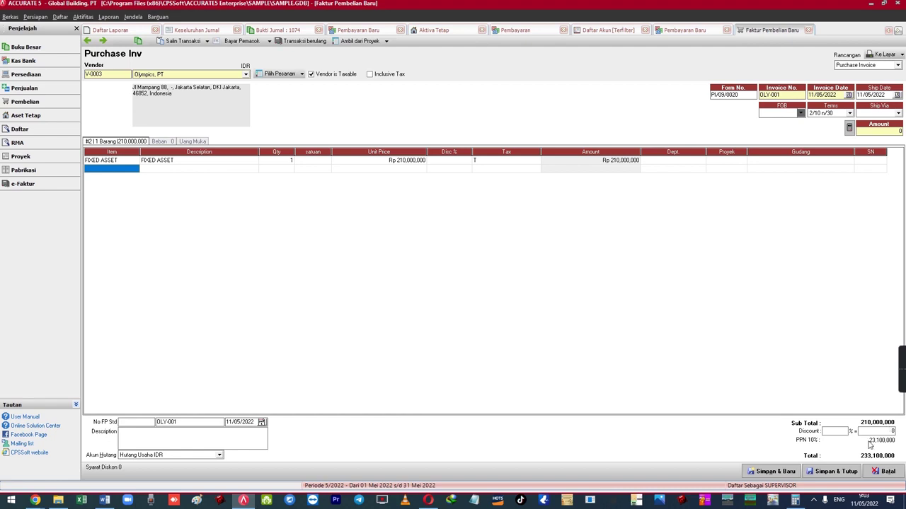
- Check the line's quantity and unit price, then show the Beban expense lines
{"action": "left_click", "coordinate": [282, 161]}
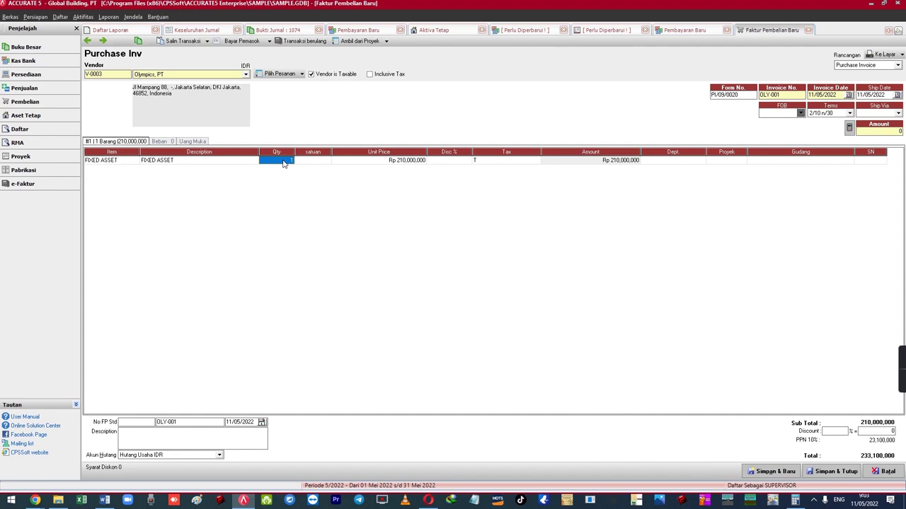
{"action": "left_click", "coordinate": [350, 163]}
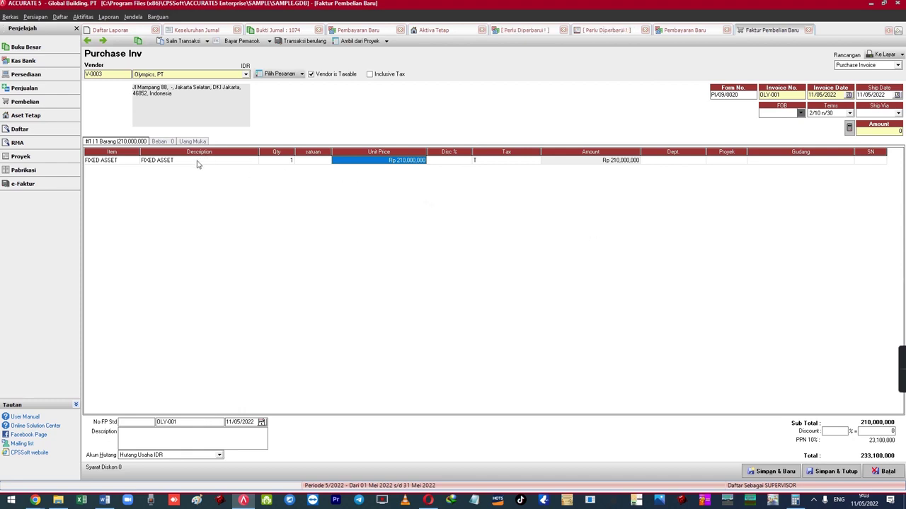
{"action": "left_click", "coordinate": [160, 142]}
- Add an expense line on account 1112 Transaksi Aktiva Tetap for 210,000,000
{"action": "left_click", "coordinate": [163, 161]}
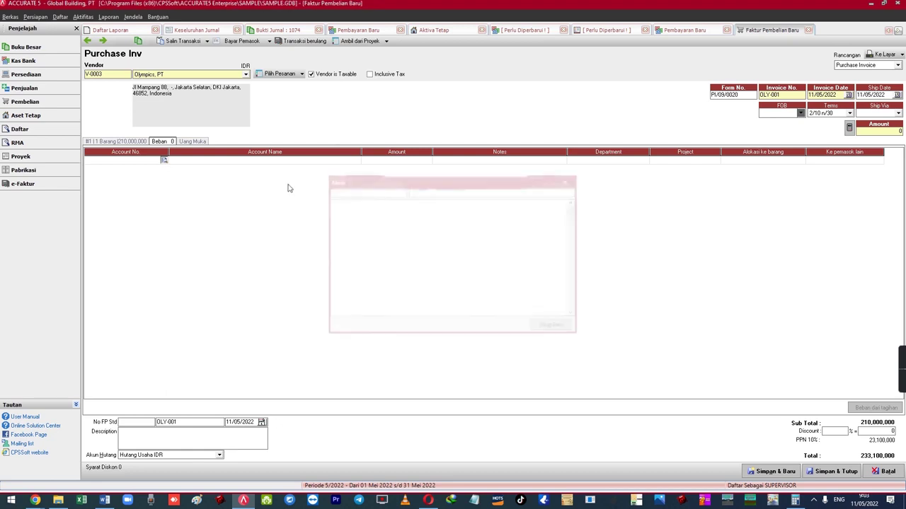
{"action": "type", "text": "TRAN"}
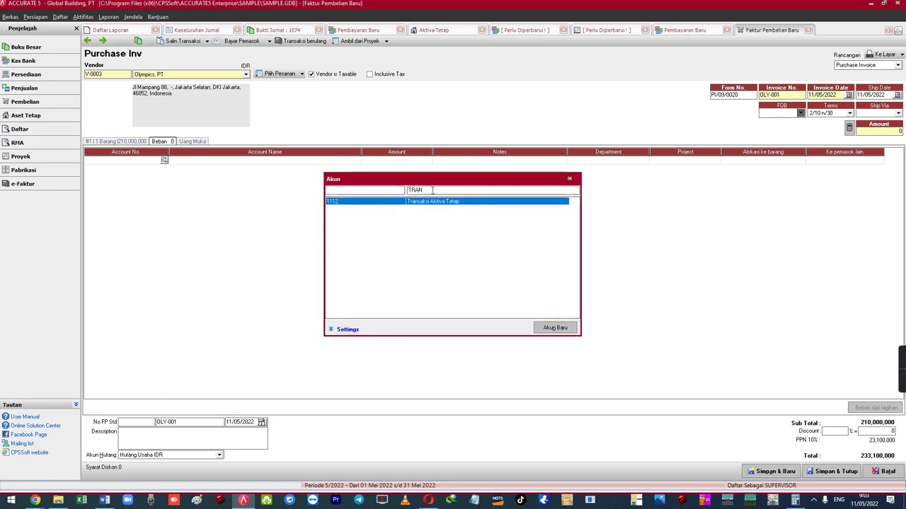
{"action": "key", "text": "Return"}
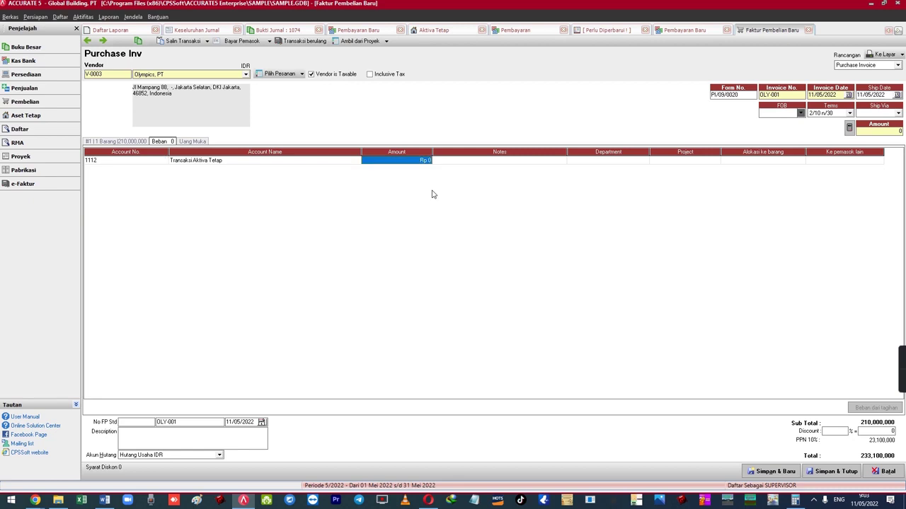
{"action": "type", "text": "210,000,000"}
{"action": "key", "text": "Return"}
{"action": "key", "text": "Return"}
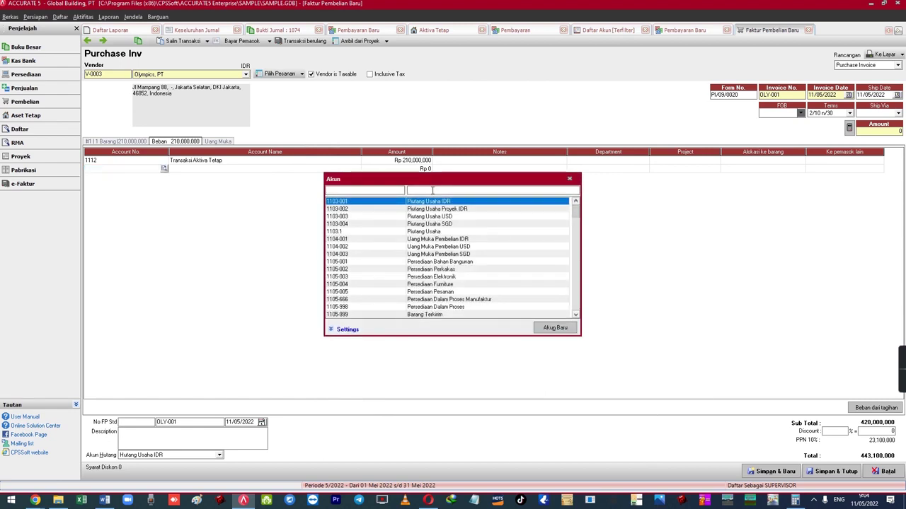
- Add an expense line on 1107 PPN Masukan for 23,100,000 and review both lines
{"action": "type", "text": "MASU"}
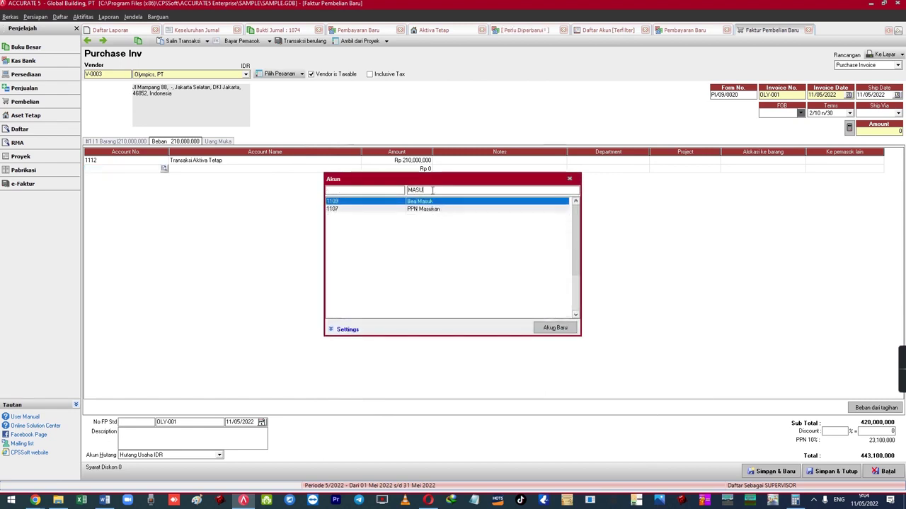
{"action": "key", "text": "Down"}
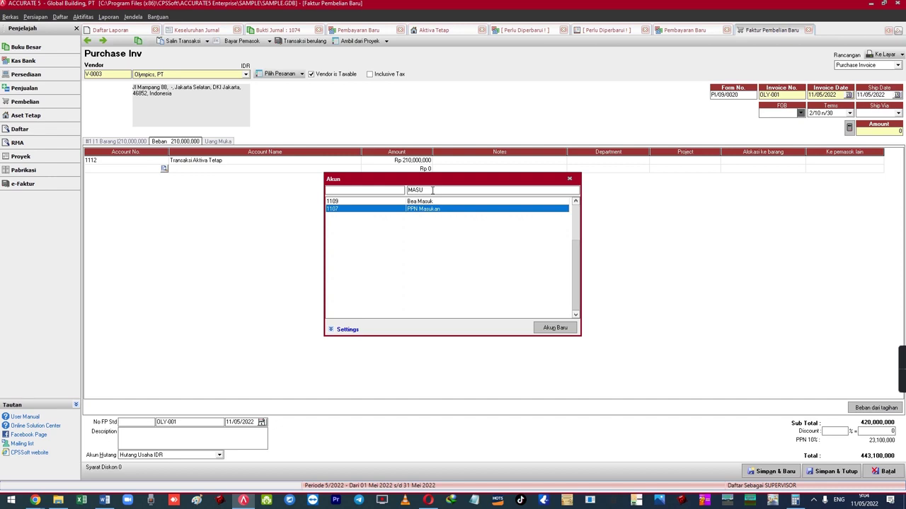
{"action": "key", "text": "Return"}
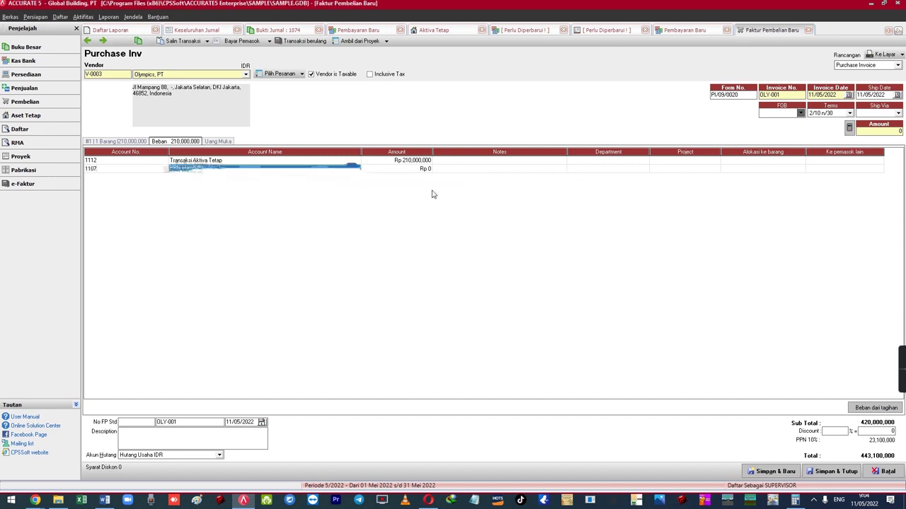
{"action": "type", "text": "23100000"}
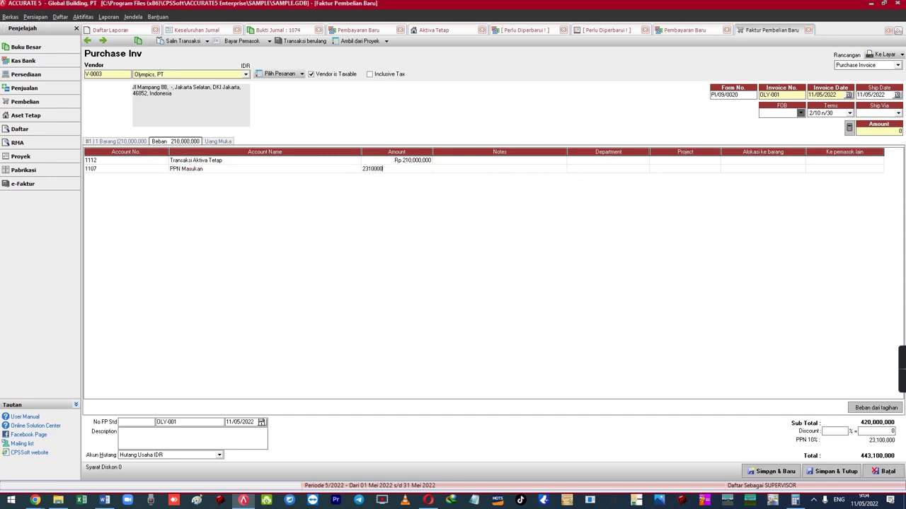
{"action": "key", "text": "Tab"}
{"action": "key", "text": "Down"}
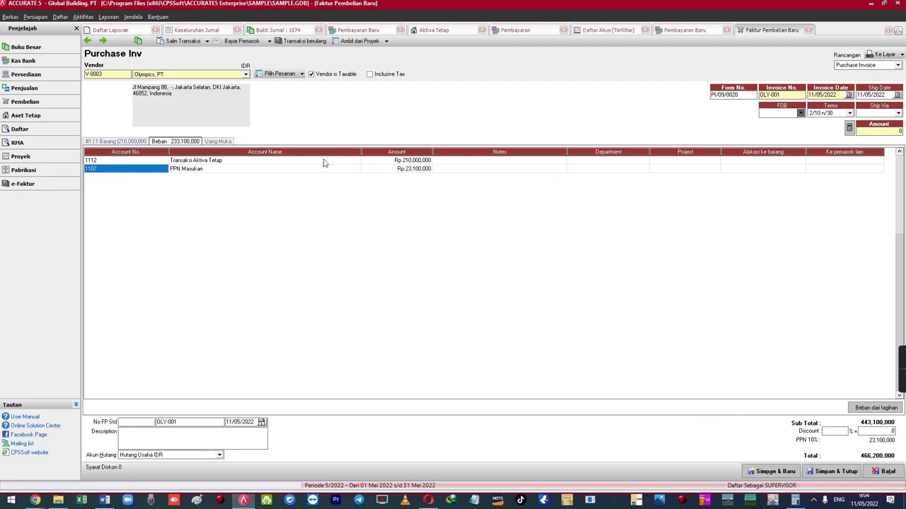
{"action": "left_click", "coordinate": [167, 163]}
{"action": "left_click", "coordinate": [189, 163]}
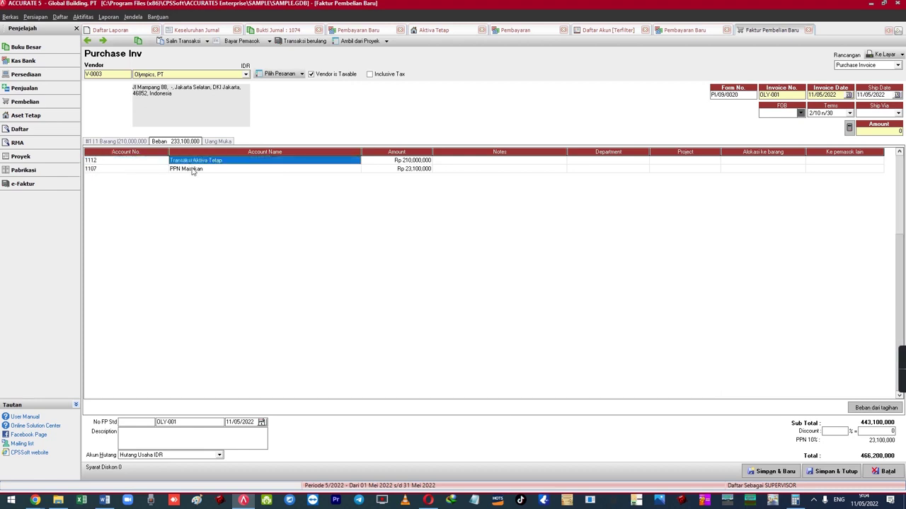
{"action": "left_click", "coordinate": [191, 169]}
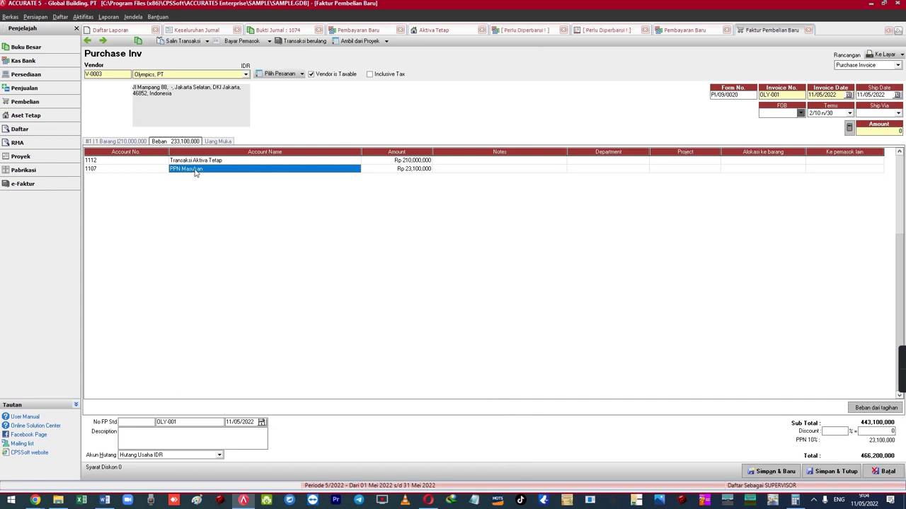
- Browse the menus and switch between the invoice's item and expense tabs
{"action": "left_click", "coordinate": [134, 17]}
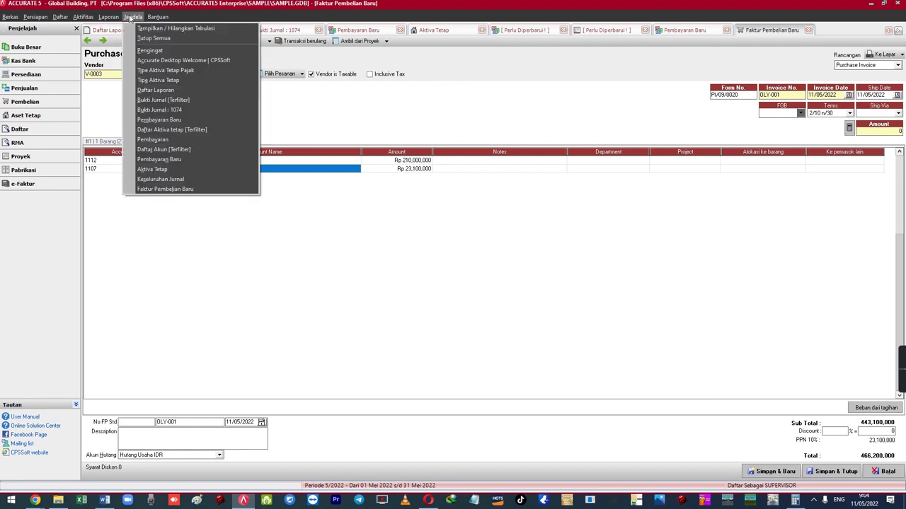
{"action": "mouse_move", "coordinate": [108, 17]}
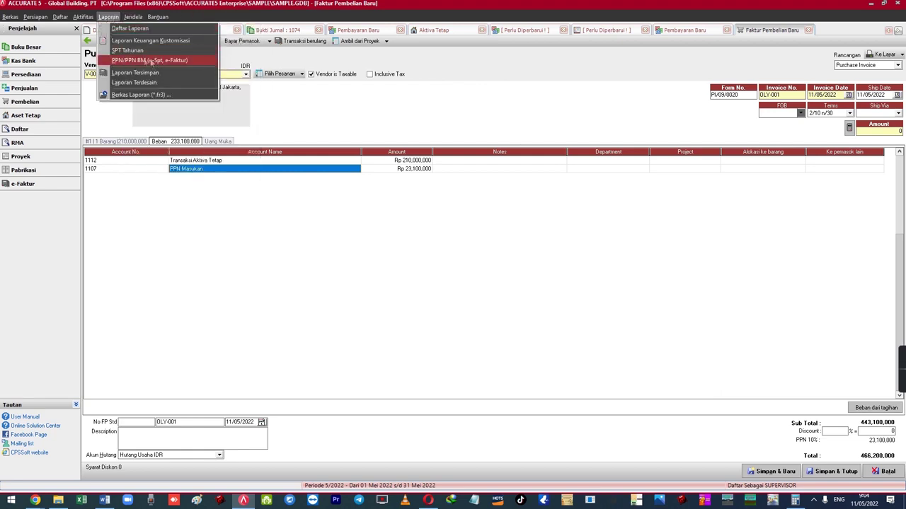
{"action": "left_click", "coordinate": [227, 170]}
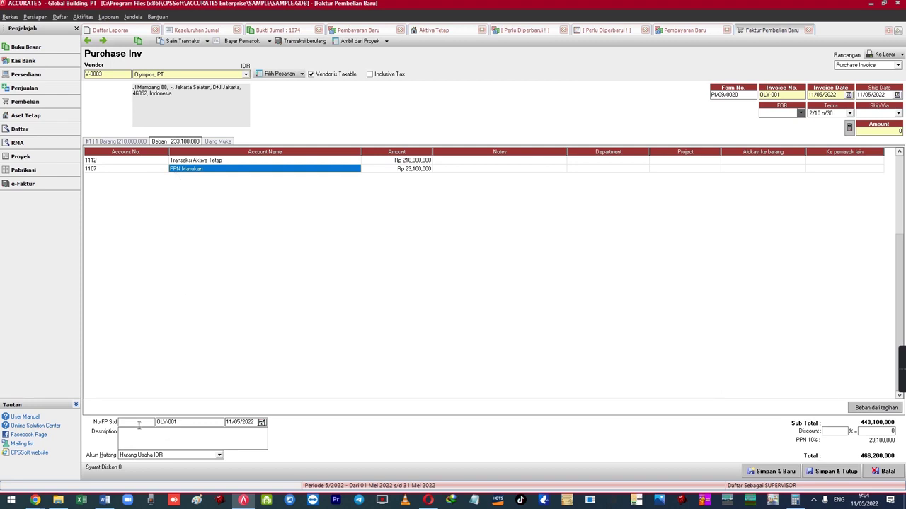
{"action": "left_click", "coordinate": [127, 142]}
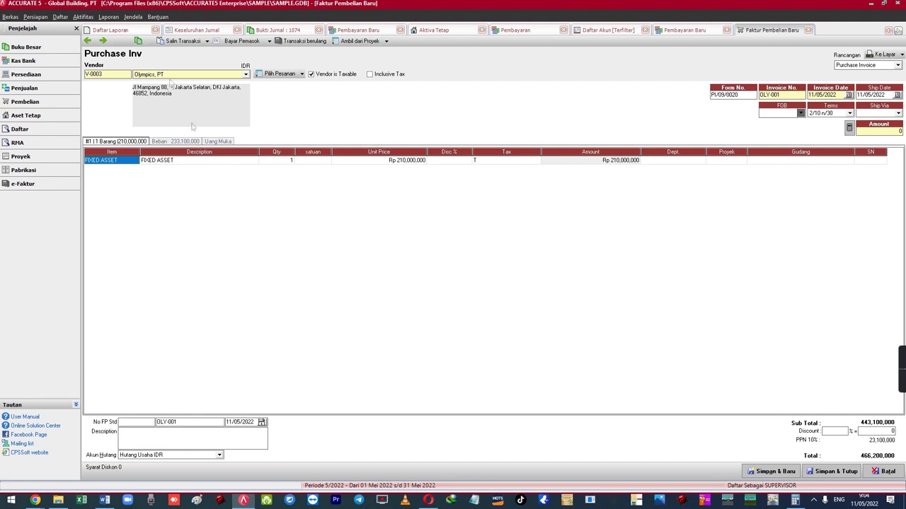
{"action": "left_click", "coordinate": [109, 16]}
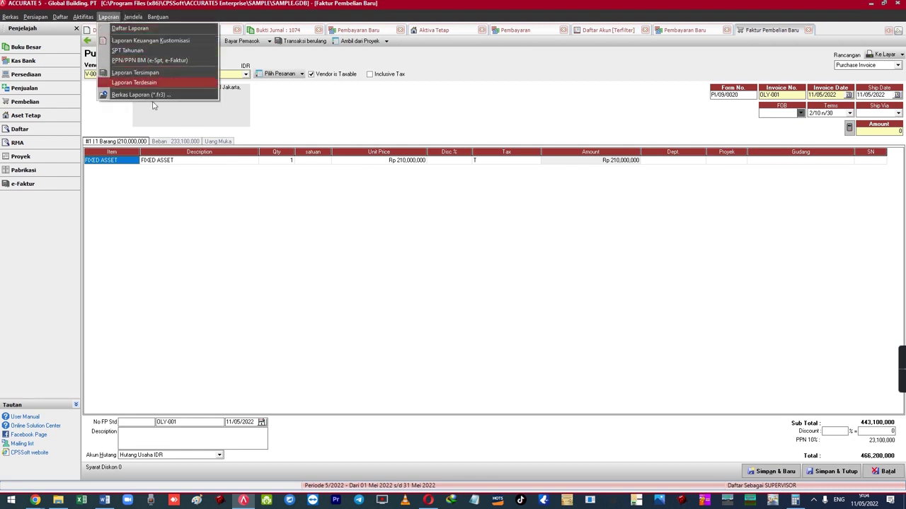
{"action": "left_click", "coordinate": [156, 142]}
{"action": "left_click", "coordinate": [134, 143]}
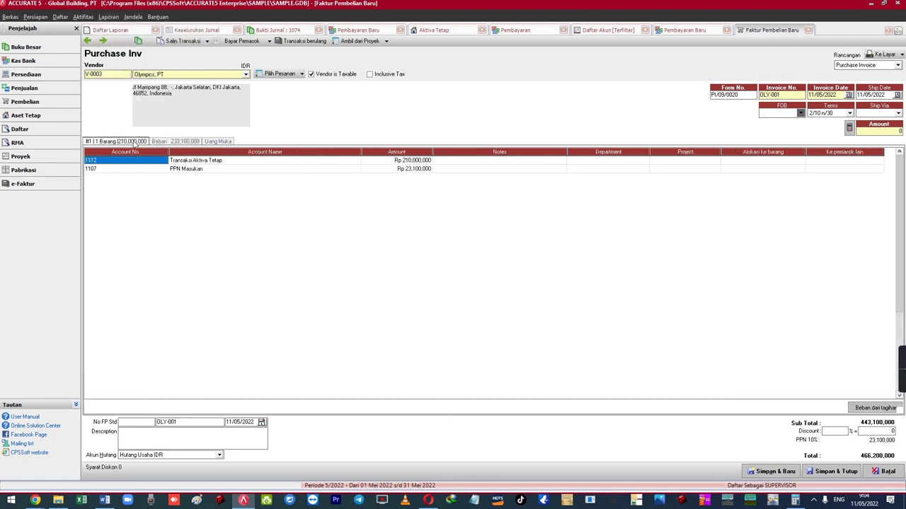
{"action": "left_click", "coordinate": [160, 142]}
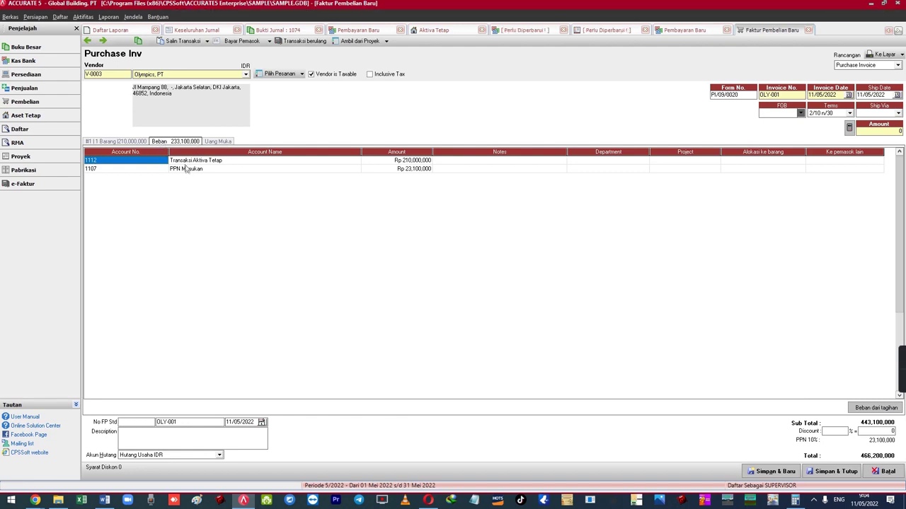
- Delete the 1112 Transaksi Aktiva Tetap and 1107 PPN Masukan expense lines
{"action": "left_click", "coordinate": [129, 142]}
{"action": "left_click", "coordinate": [169, 142]}
{"action": "left_click", "coordinate": [184, 164]}
{"action": "right_click", "coordinate": [184, 164]}
{"action": "left_click", "coordinate": [212, 178]}
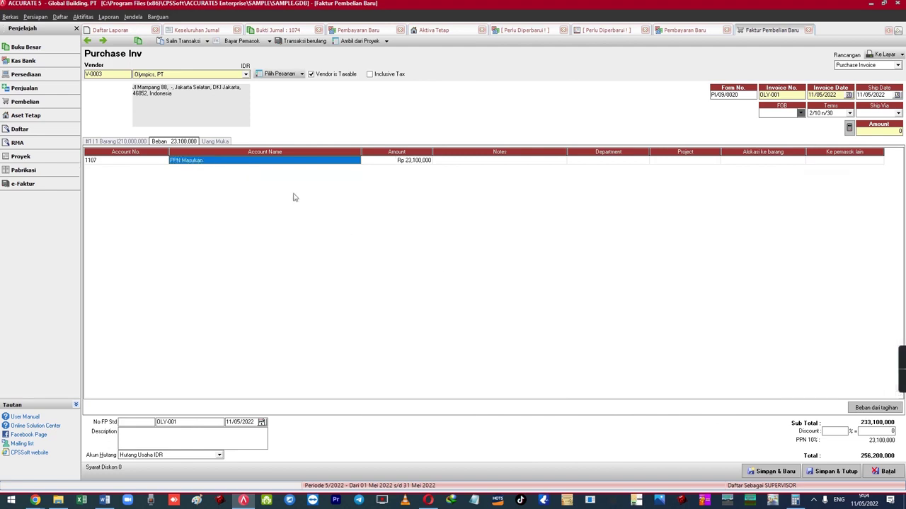
{"action": "right_click", "coordinate": [262, 165]}
{"action": "left_click", "coordinate": [277, 178]}
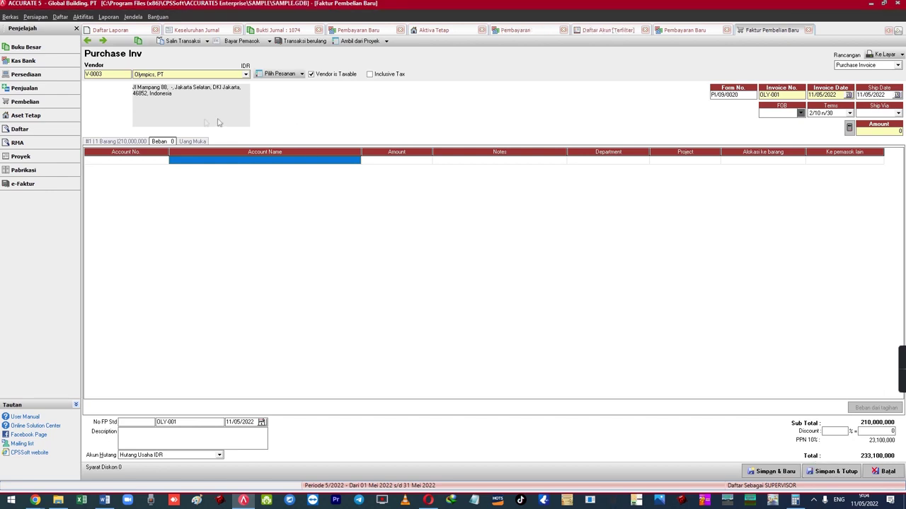
- Save invoice OLY-001 and record payment VP/09/0013 of Rp 233,100,000 from BCA IDR
{"action": "left_click", "coordinate": [245, 41]}
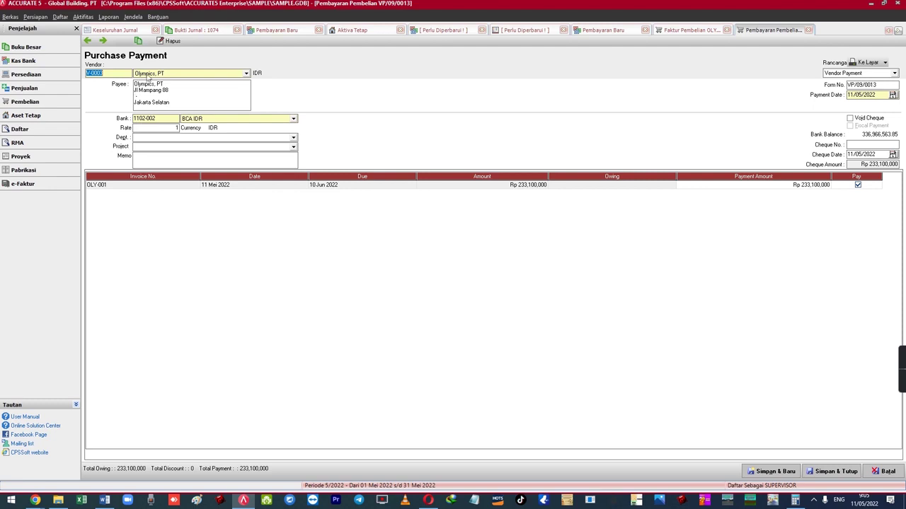
{"action": "left_click", "coordinate": [832, 471]}
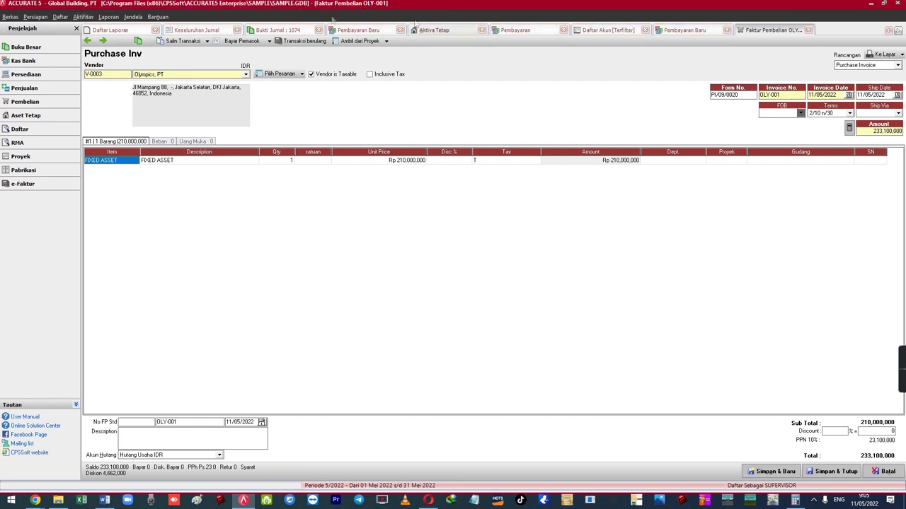
- Start a new Mesin-type fixed asset 'Mesin Excavator X-120' with a 16-month useful life
{"action": "left_click", "coordinate": [82, 17]}
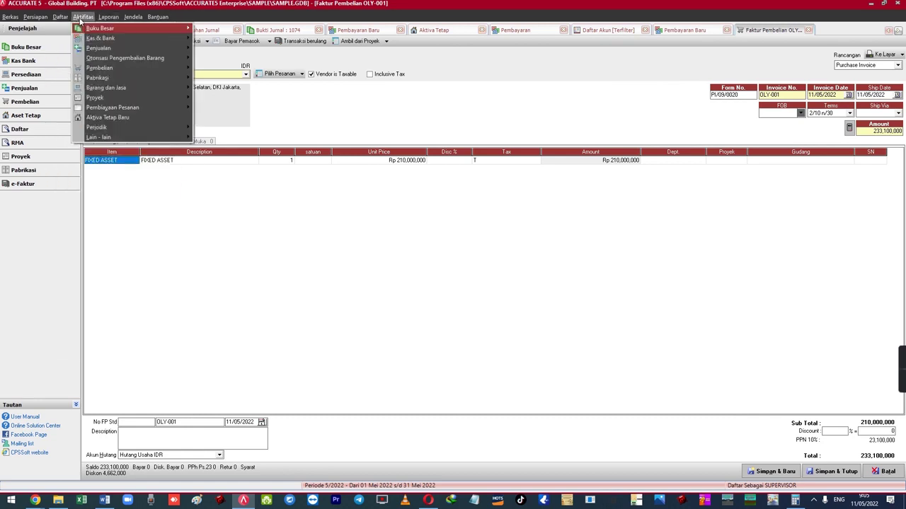
{"action": "left_click", "coordinate": [130, 118]}
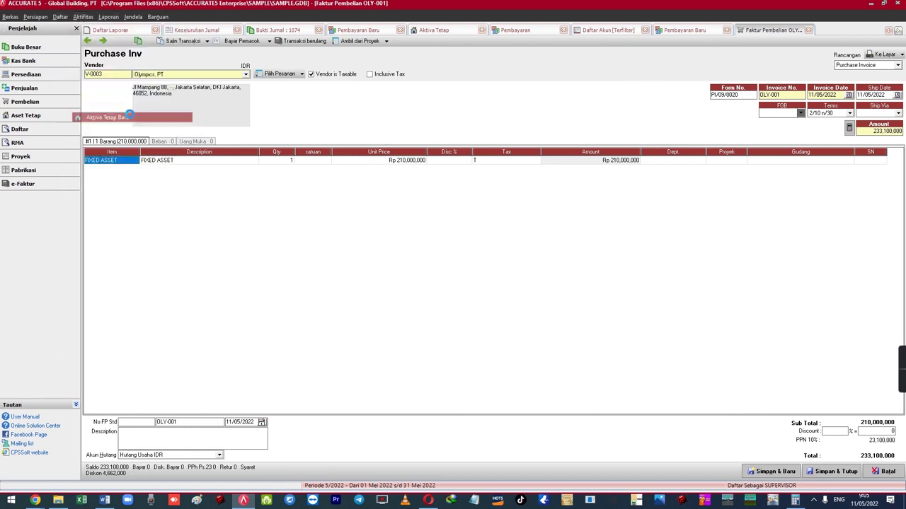
{"action": "left_click", "coordinate": [189, 68]}
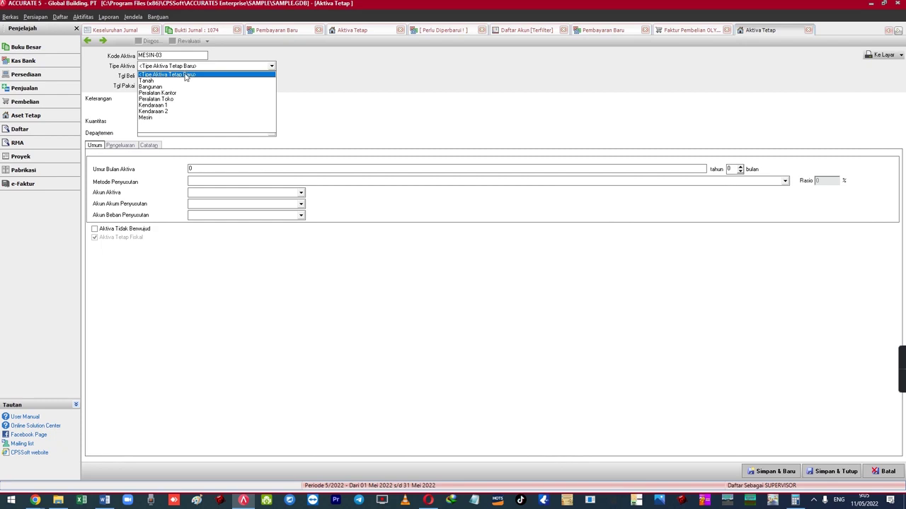
{"action": "left_click", "coordinate": [161, 120]}
{"action": "left_click", "coordinate": [165, 107]}
{"action": "type", "text": "Mesi"}
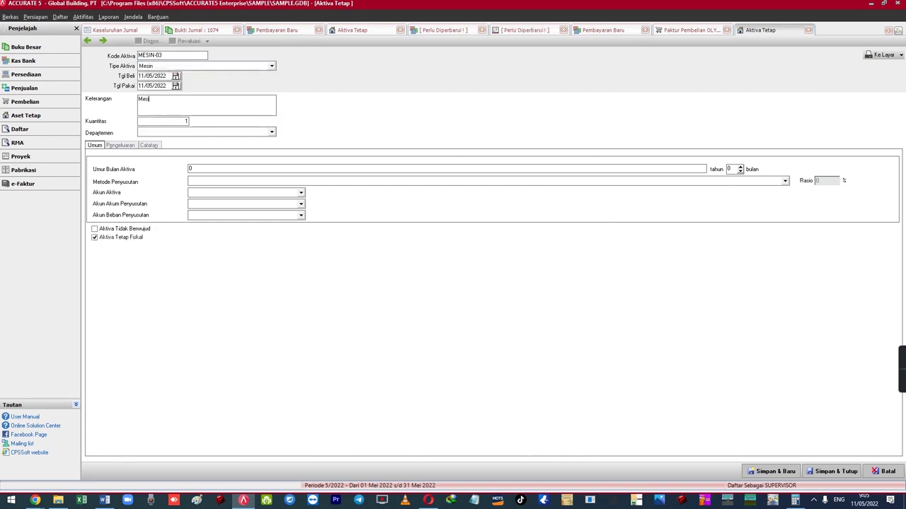
{"action": "type", "text": "n Excavator X-120"}
{"action": "key", "text": "Tab"}
{"action": "key", "text": "Tab"}
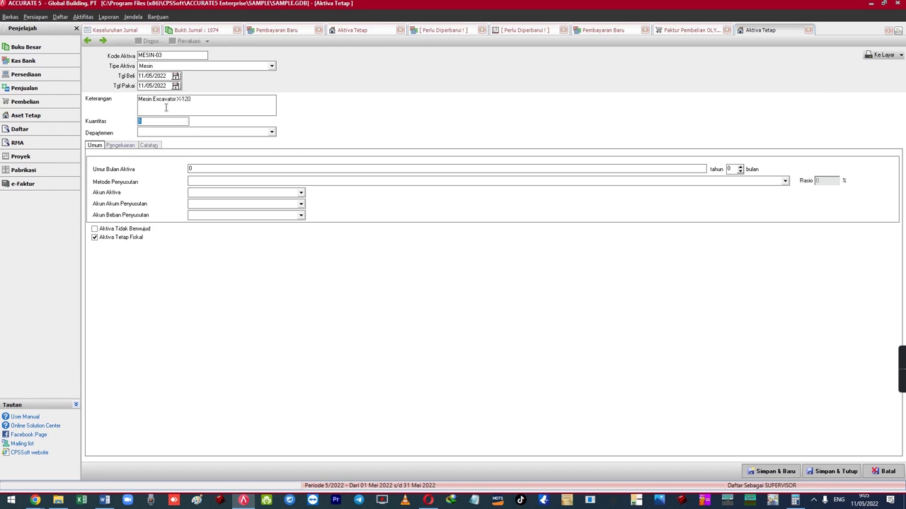
{"action": "key", "text": "Tab"}
{"action": "type", "text": "16"}
- Use Metode Garis Lurus depreciation with Kendaraan asset, accumulated depreciation and expense accounts
{"action": "key", "text": "Tab"}
{"action": "key", "text": "Tab"}
{"action": "key", "text": "alt+Down"}
{"action": "key", "text": "Down"}
{"action": "key", "text": "Down"}
{"action": "key", "text": "Return"}
{"action": "key", "text": "Tab"}
{"action": "key", "text": "alt+Down"}
{"action": "key", "text": "Down"}
{"action": "key", "text": "Down"}
{"action": "key", "text": "Down"}
{"action": "key", "text": "Down"}
{"action": "key", "text": "Down"}
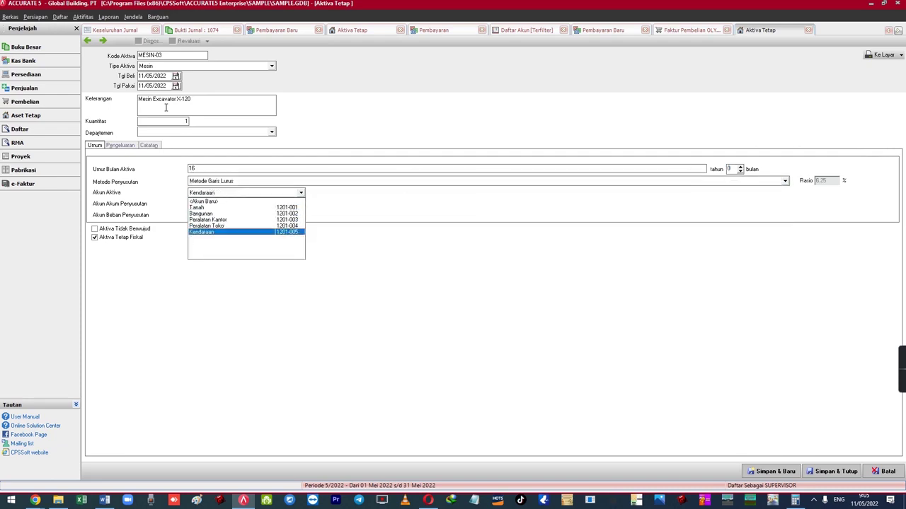
{"action": "key", "text": "Return"}
{"action": "key", "text": "Tab"}
{"action": "key", "text": "alt+Down"}
{"action": "key", "text": "Down"}
{"action": "key", "text": "Down"}
{"action": "key", "text": "Down"}
{"action": "key", "text": "Down"}
{"action": "key", "text": "Return"}
{"action": "key", "text": "Tab"}
{"action": "key", "text": "alt+Down"}
{"action": "type", "text": "Beban"}
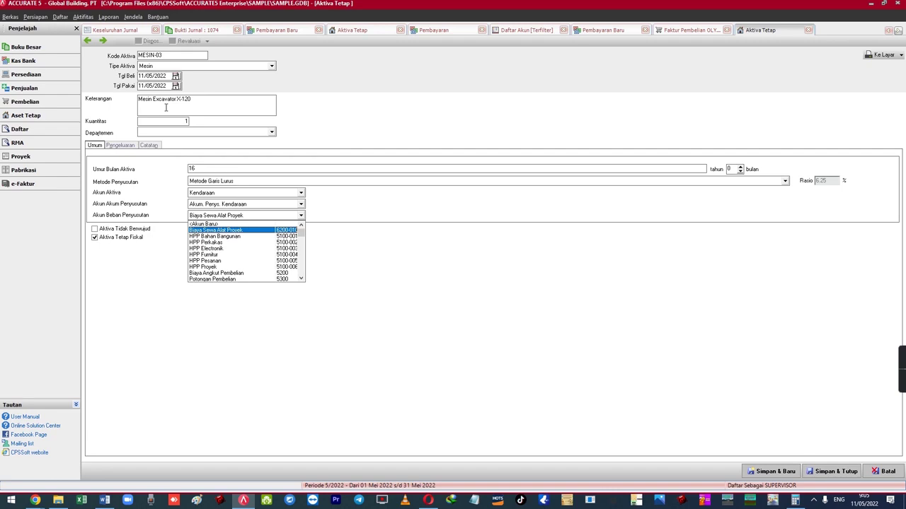
{"action": "key", "text": "Down"}
{"action": "key", "text": "Down"}
{"action": "key", "text": "Down"}
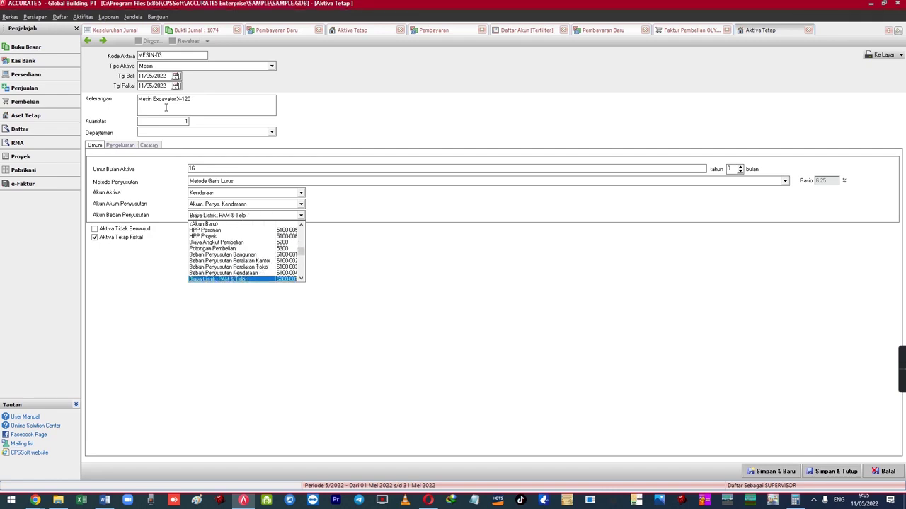
{"action": "key", "text": "Return"}
{"action": "key", "text": "Tab"}
- Add an expenditure on account 1112 Transaksi Aktiva Tetap with amount 2100000
{"action": "left_click", "coordinate": [131, 145]}
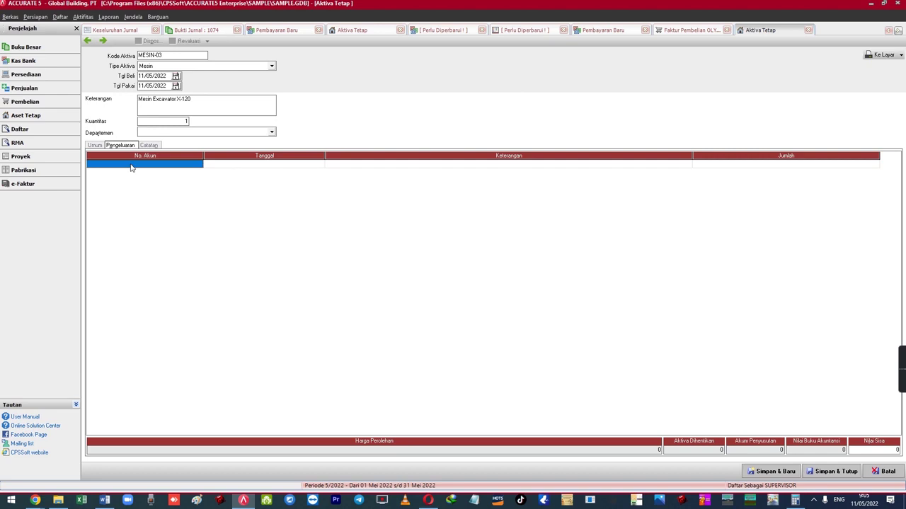
{"action": "type", "text": "trans"}
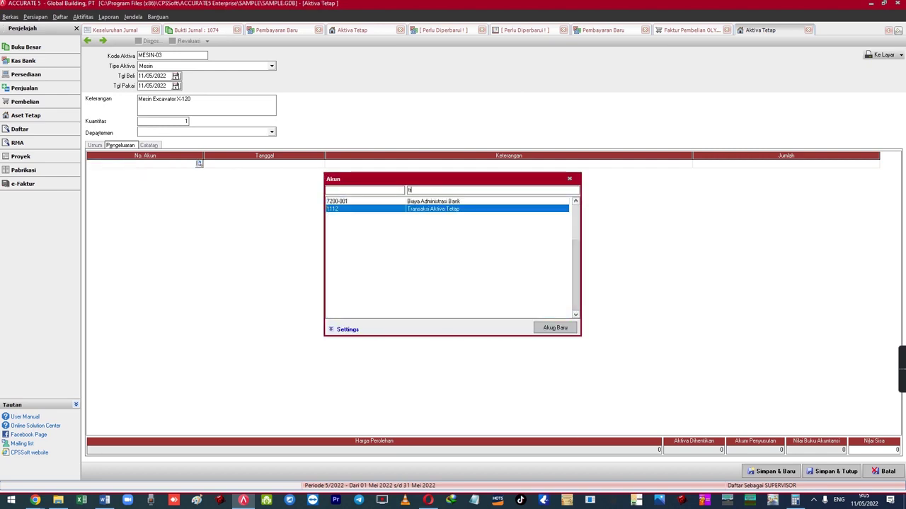
{"action": "key", "text": "Return"}
{"action": "key", "text": "Tab"}
{"action": "key", "text": "Tab"}
{"action": "key", "text": "Tab"}
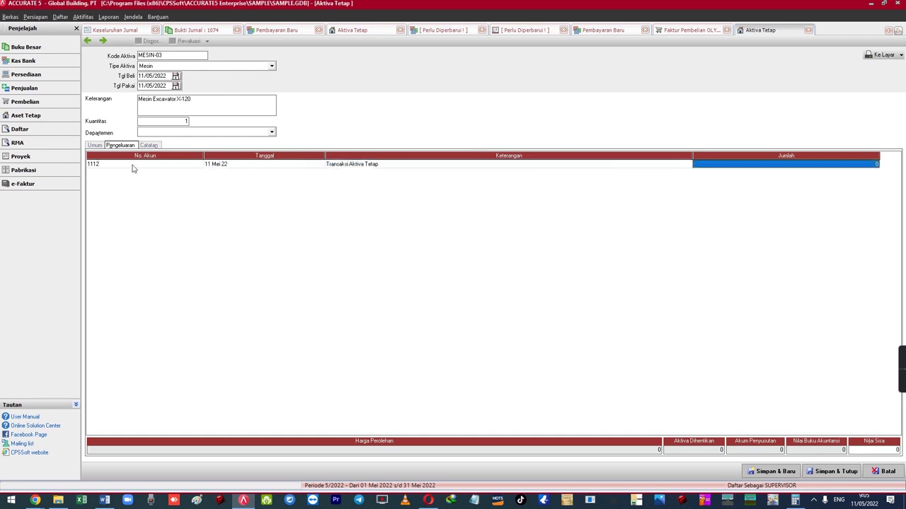
{"action": "type", "text": "2100000"}
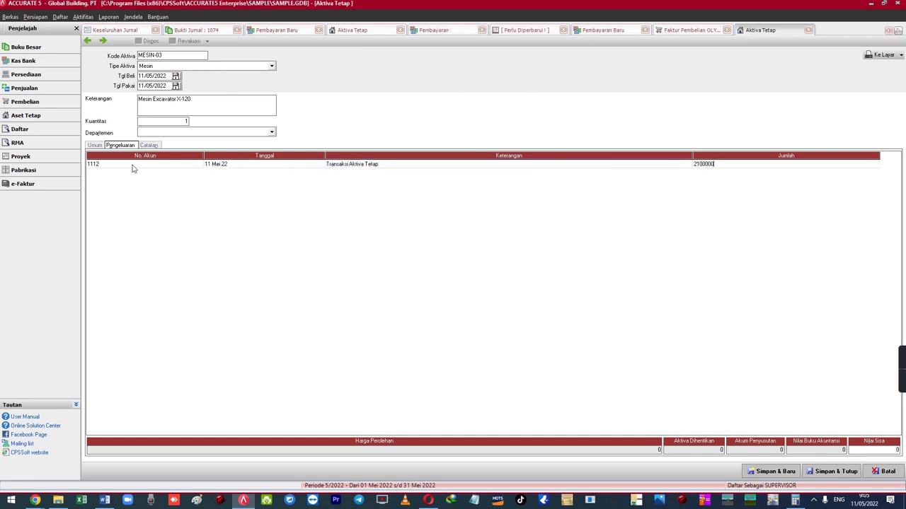
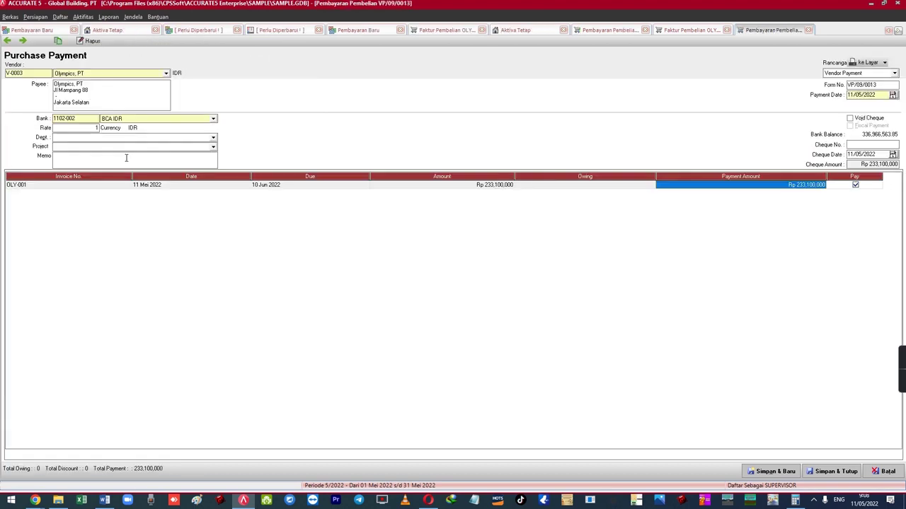
- Leave the payment amount cell so the OLY-001 payment of Rp 233,100,000 from BCA IDR is shown
{"action": "left_click", "coordinate": [126, 157]}
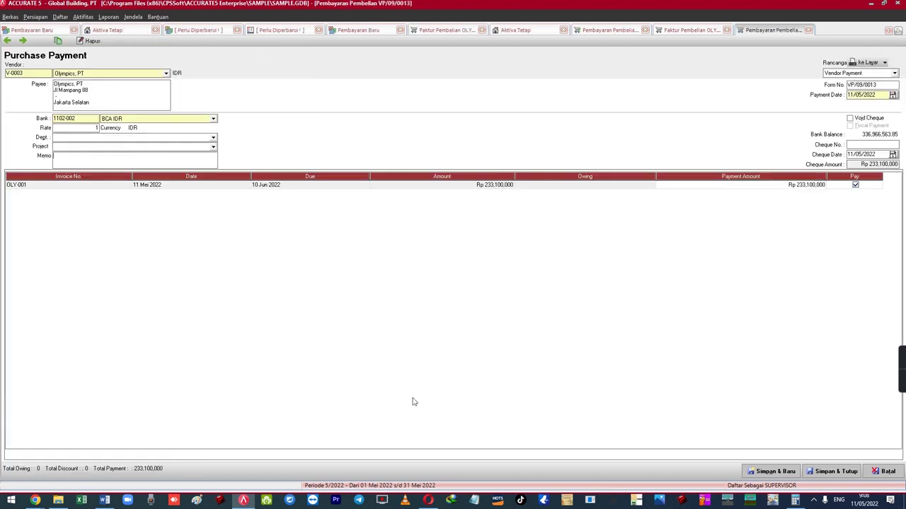
- In the Word recap, highlight each of the four recognition methods, from Saldo Awal to credit purchase invoice
{"action": "left_click", "coordinate": [106, 500]}
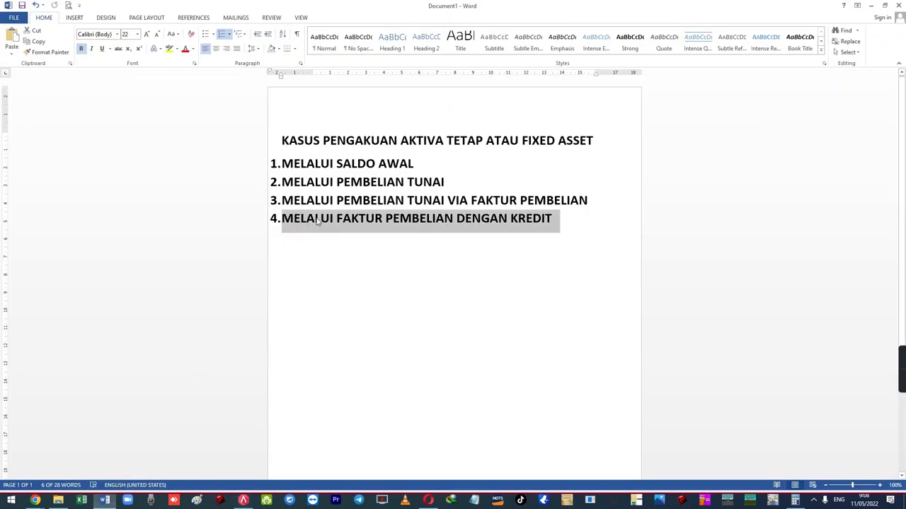
{"action": "left_click", "coordinate": [427, 220]}
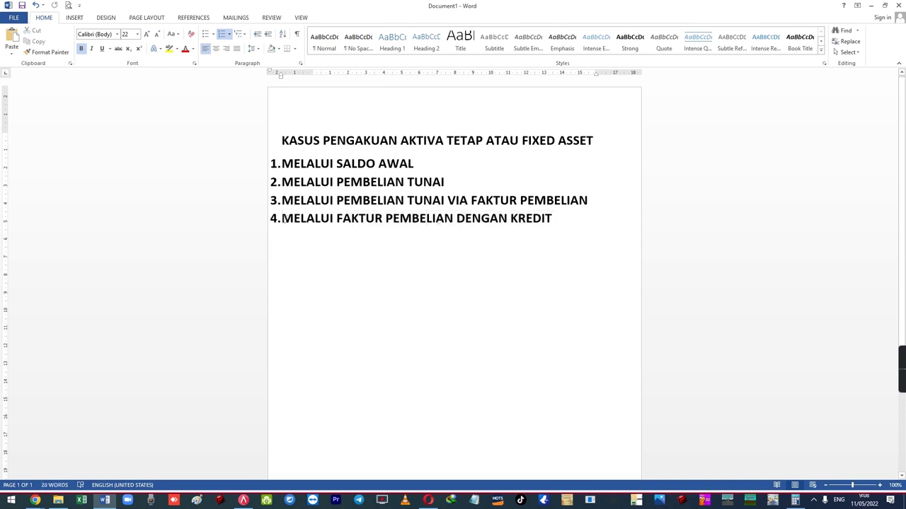
{"action": "left_click_drag", "start_coordinate": [281, 220], "coordinate": [541, 225]}
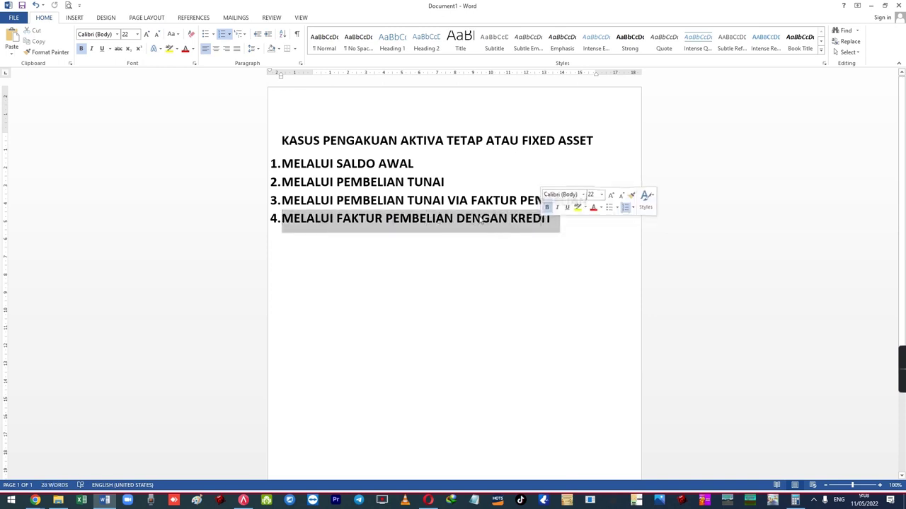
{"action": "left_click_drag", "start_coordinate": [283, 163], "coordinate": [418, 165]}
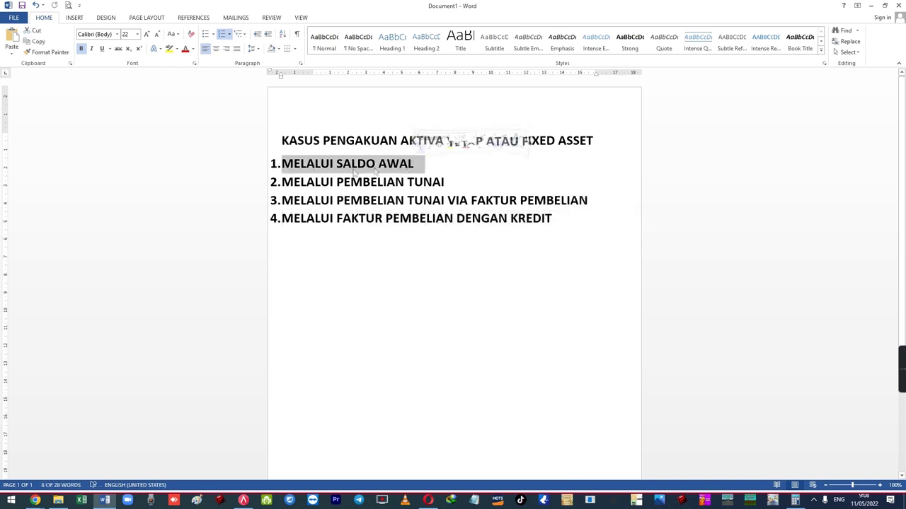
{"action": "left_click_drag", "start_coordinate": [281, 182], "coordinate": [448, 182]}
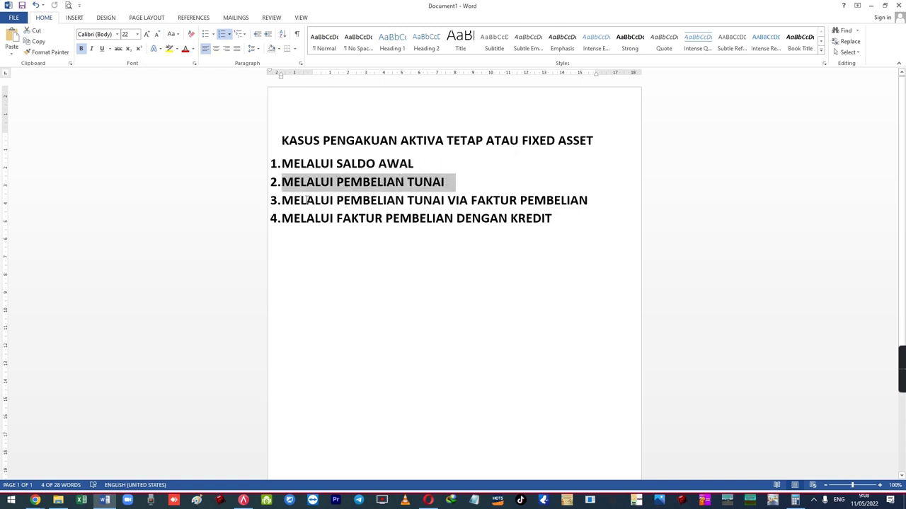
{"action": "left_click_drag", "start_coordinate": [283, 200], "coordinate": [593, 201]}
{"action": "left_click_drag", "start_coordinate": [282, 218], "coordinate": [555, 219]}
{"action": "left_click", "coordinate": [526, 219]}
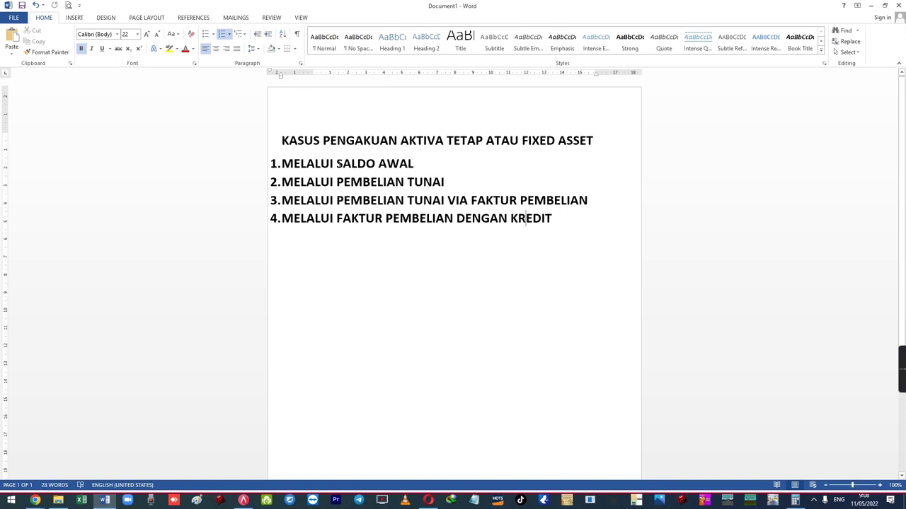
- Highlight the first three methods again: Saldo Awal, Pembelian Tunai and cash via purchase invoice
{"action": "left_click_drag", "start_coordinate": [299, 163], "coordinate": [375, 164]}
{"action": "left_click", "coordinate": [414, 183]}
{"action": "left_click_drag", "start_coordinate": [283, 183], "coordinate": [455, 183]}
{"action": "left_click", "coordinate": [422, 183]}
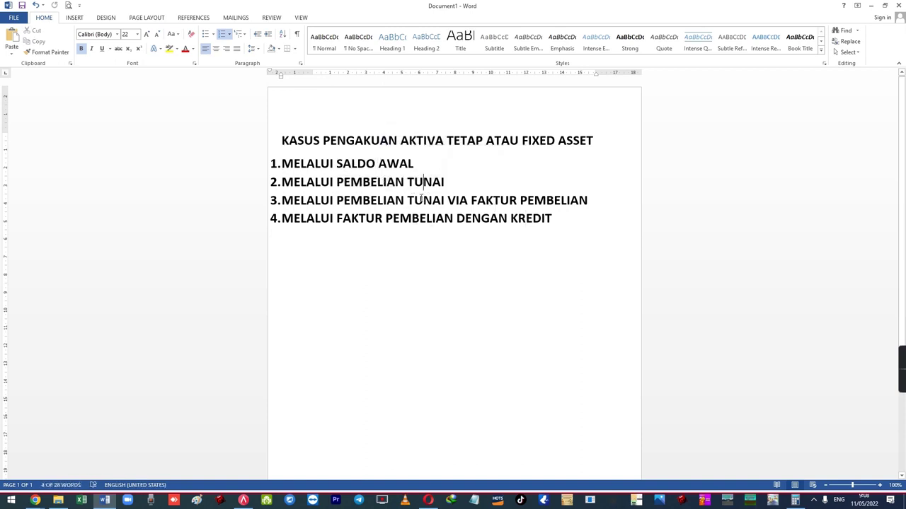
{"action": "left_click_drag", "start_coordinate": [285, 200], "coordinate": [596, 201]}
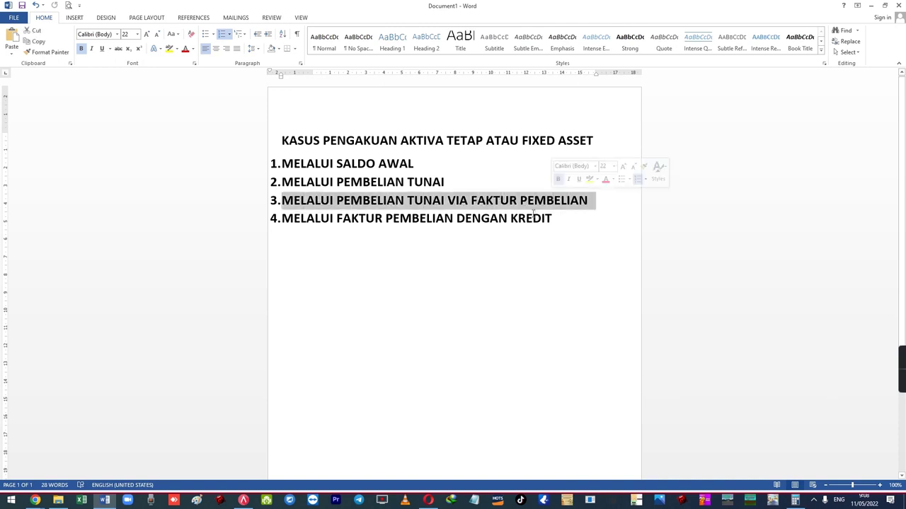
{"action": "left_click", "coordinate": [532, 214]}
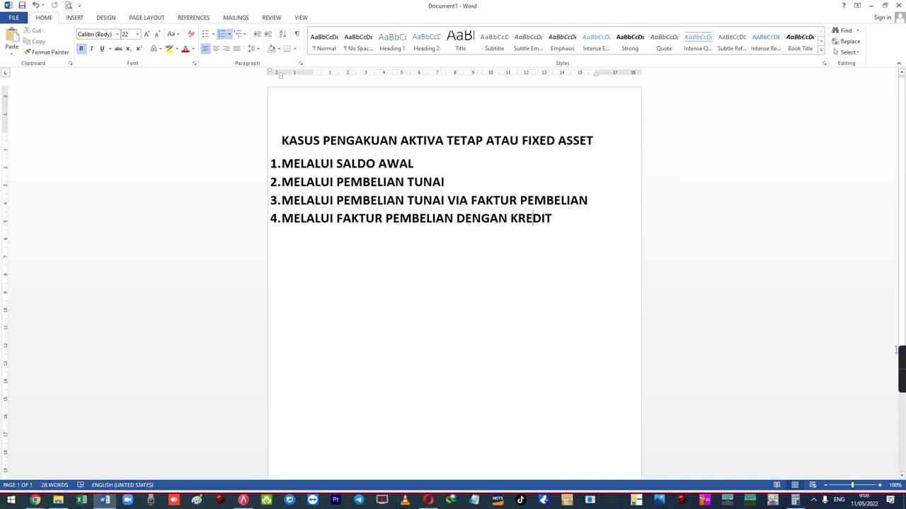
{"action": "mouse_move", "coordinate": [898, 365]}
{"action": "left_click", "coordinate": [898, 376]}
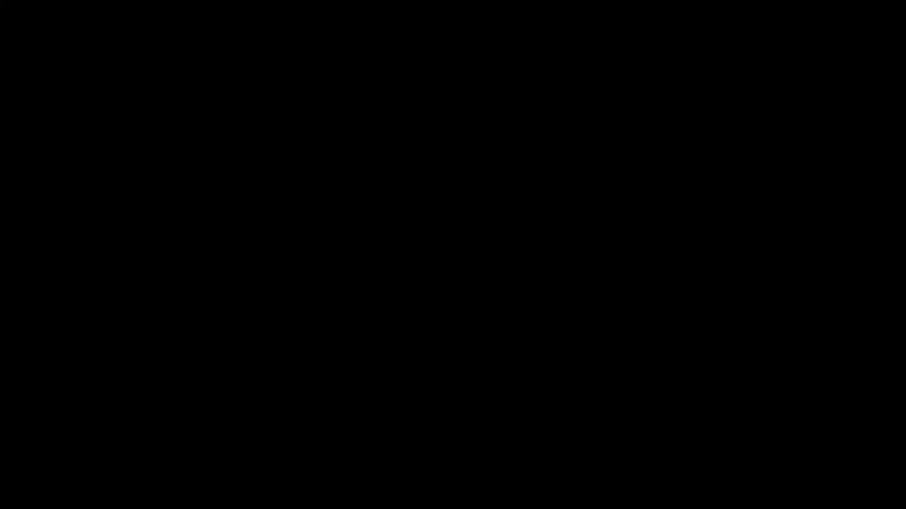